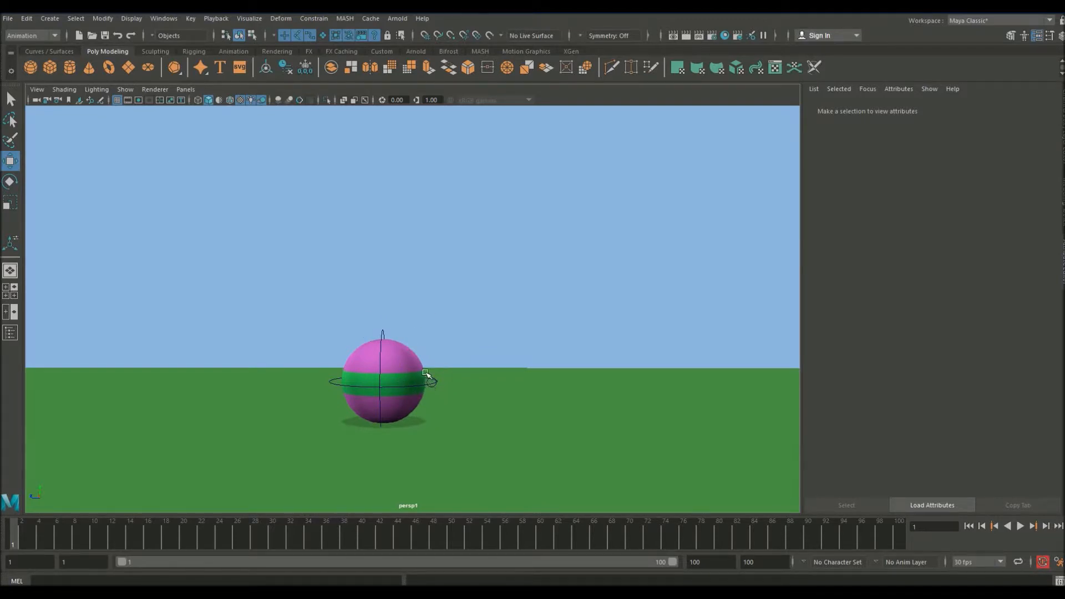
Try turning the ball with its Rotate control, and undo the rotation
{"action": "scroll", "coordinate": [424, 380], "scroll_direction": "up", "scroll_amount": 10}
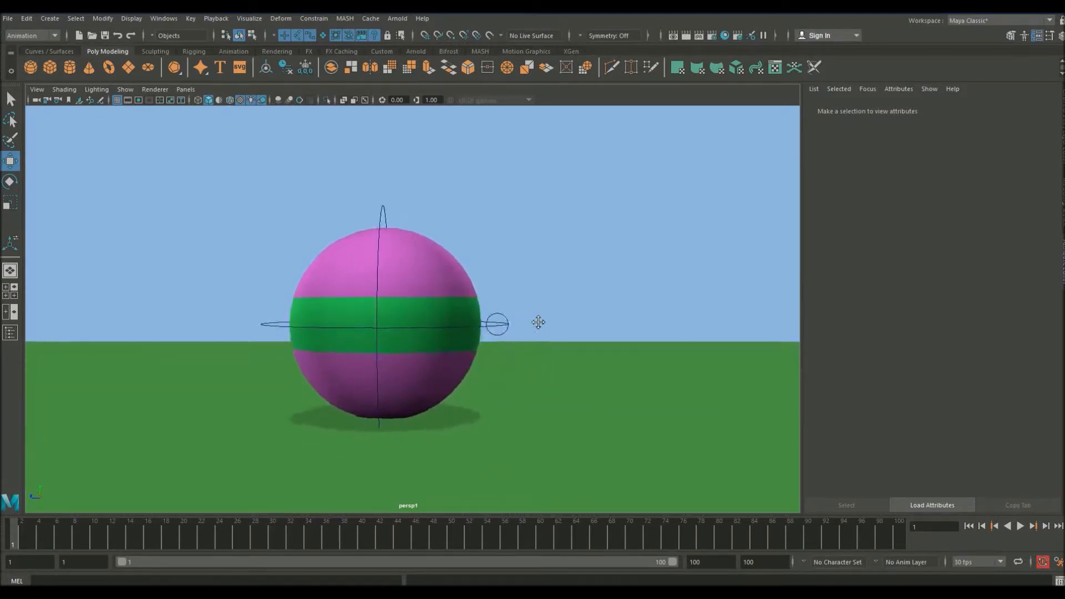
{"action": "middle_click_drag", "start_coordinate": [540, 319], "coordinate": [548, 356], "text": "alt"}
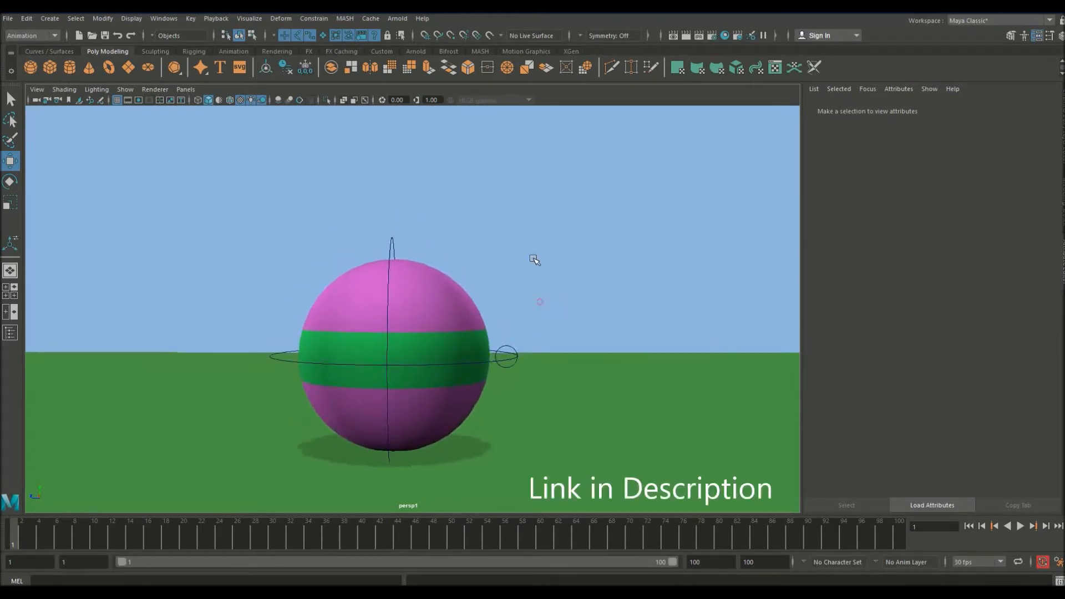
{"action": "left_click", "coordinate": [391, 241]}
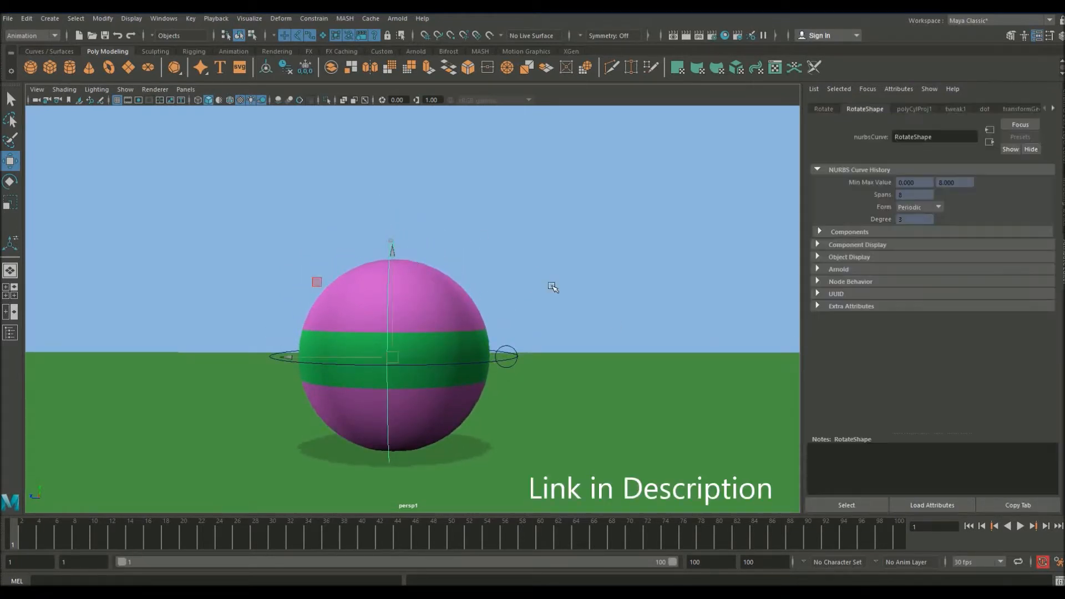
{"action": "key", "text": "e"}
{"action": "left_click_drag", "start_coordinate": [486, 328], "coordinate": [474, 394]}
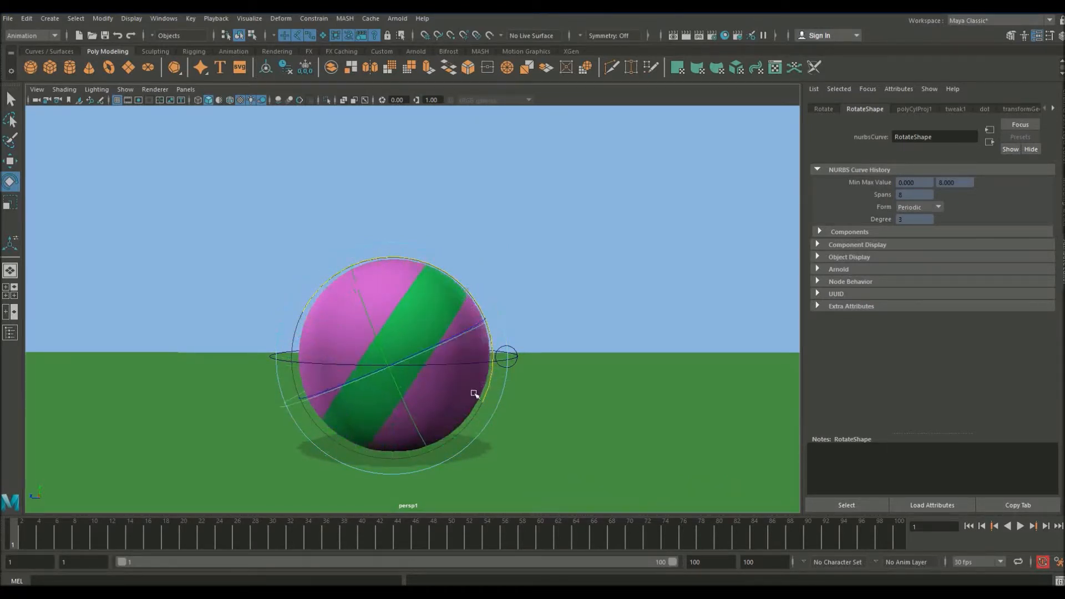
{"action": "key", "text": "ctrl+z"}
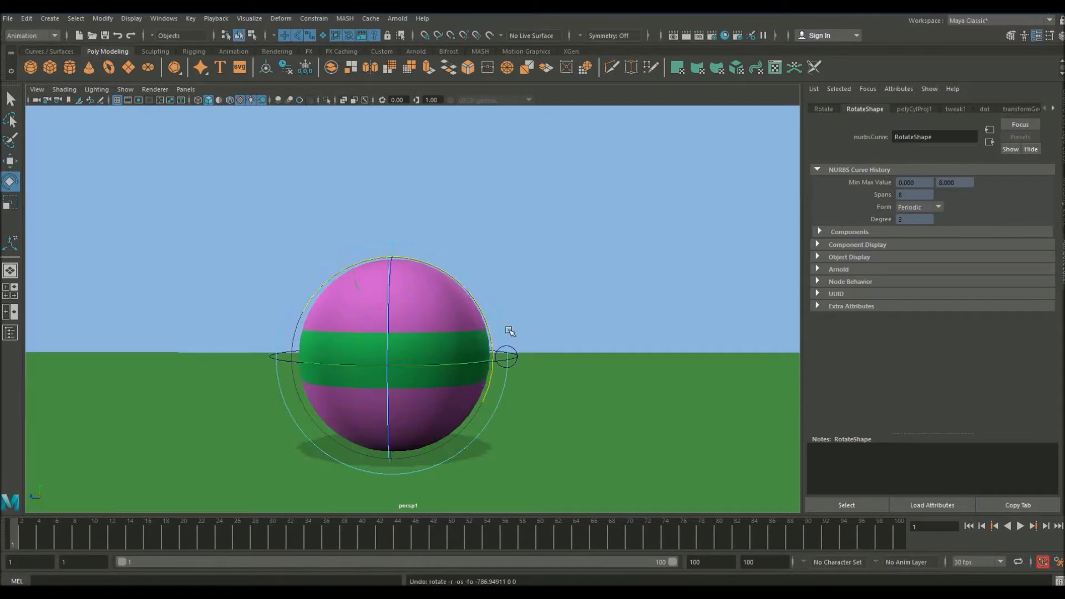
Try rotating the entire ball rig with the Main control
{"action": "left_click", "coordinate": [546, 314]}
{"action": "left_click", "coordinate": [279, 360]}
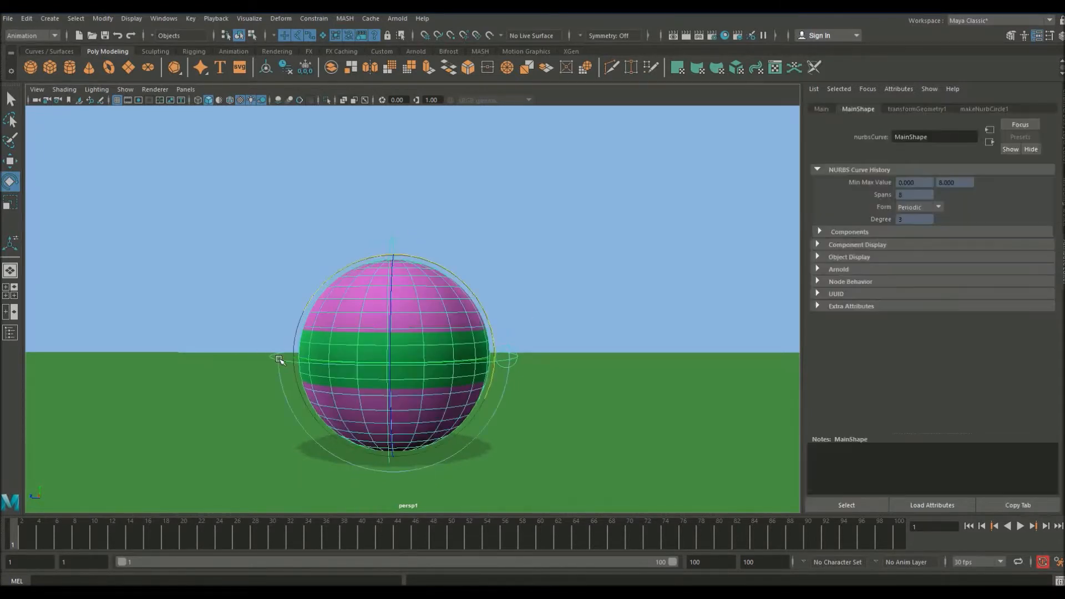
{"action": "left_click_drag", "start_coordinate": [485, 307], "coordinate": [486, 395]}
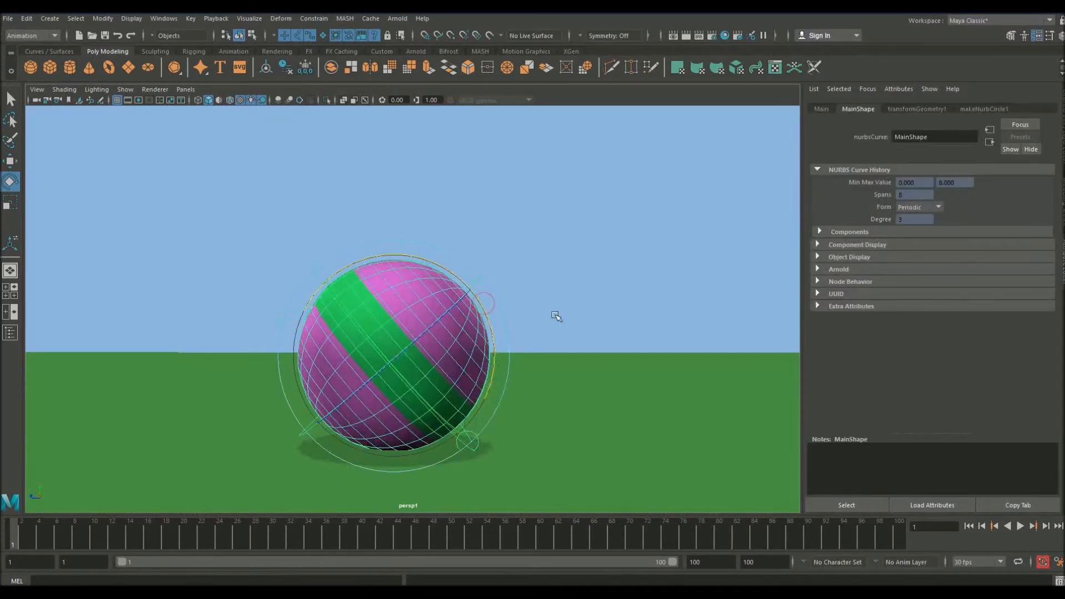
Try pulling the Squash control on the tilted ball, and undo both the squash change and the Main rotation
{"action": "key", "text": "w"}
{"action": "left_click", "coordinate": [570, 302]}
{"action": "left_click", "coordinate": [472, 442]}
{"action": "left_click_drag", "start_coordinate": [472, 442], "coordinate": [497, 416]}
{"action": "key", "text": "ctrl+z"}
{"action": "key", "text": "ctrl+z"}
{"action": "key", "text": "ctrl+z"}
{"action": "key", "text": "ctrl+z"}
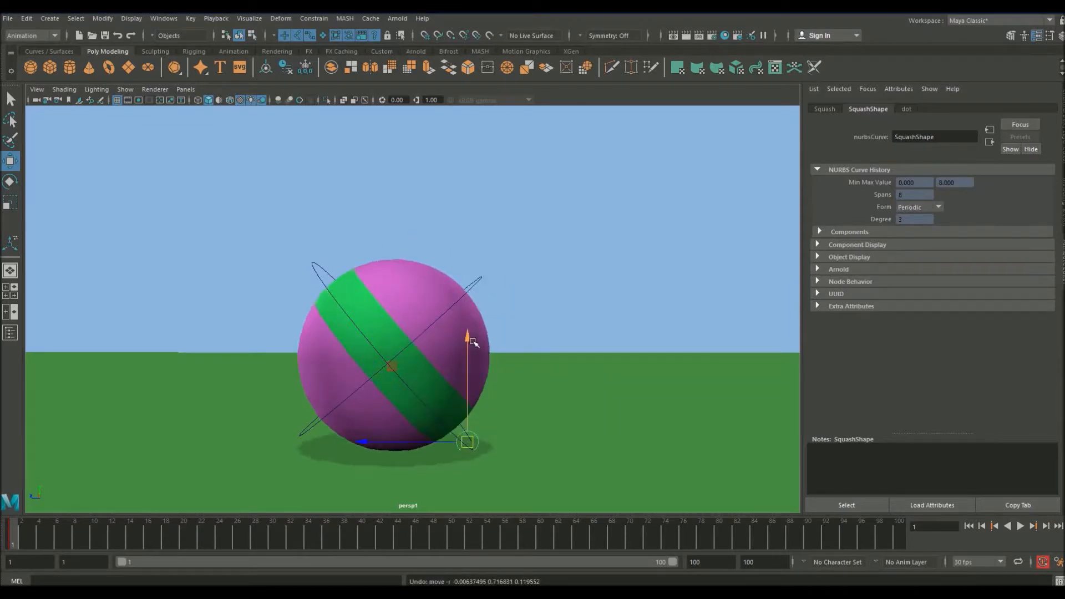
{"action": "key", "text": "ctrl+z"}
{"action": "key", "text": "ctrl+z"}
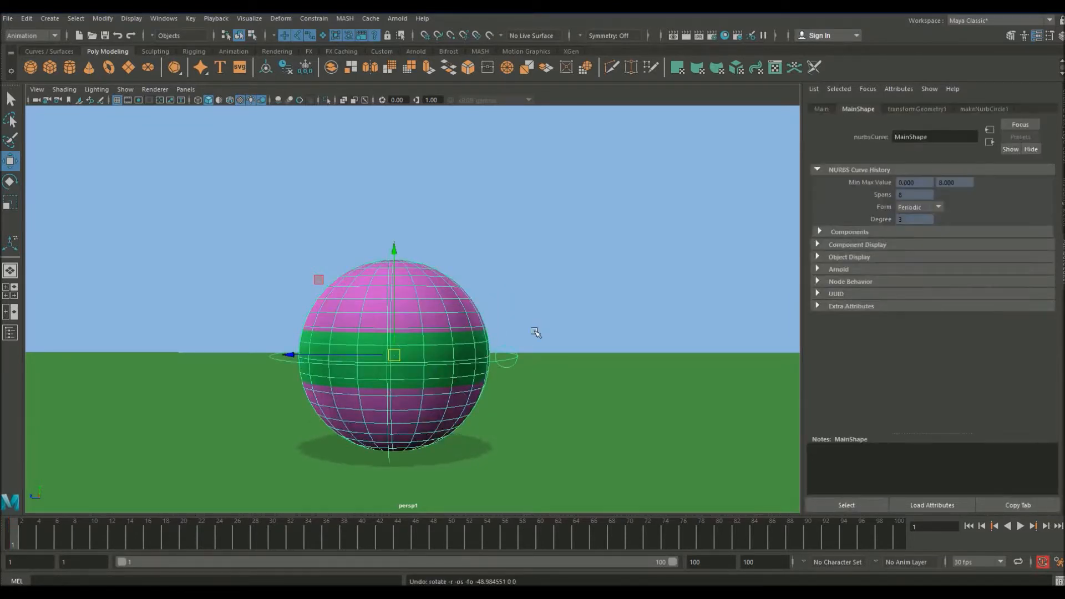
{"action": "left_click", "coordinate": [554, 306]}
{"action": "left_click", "coordinate": [284, 360]}
{"action": "key", "text": "e"}
{"action": "key", "text": "w"}
{"action": "left_click", "coordinate": [511, 257]}
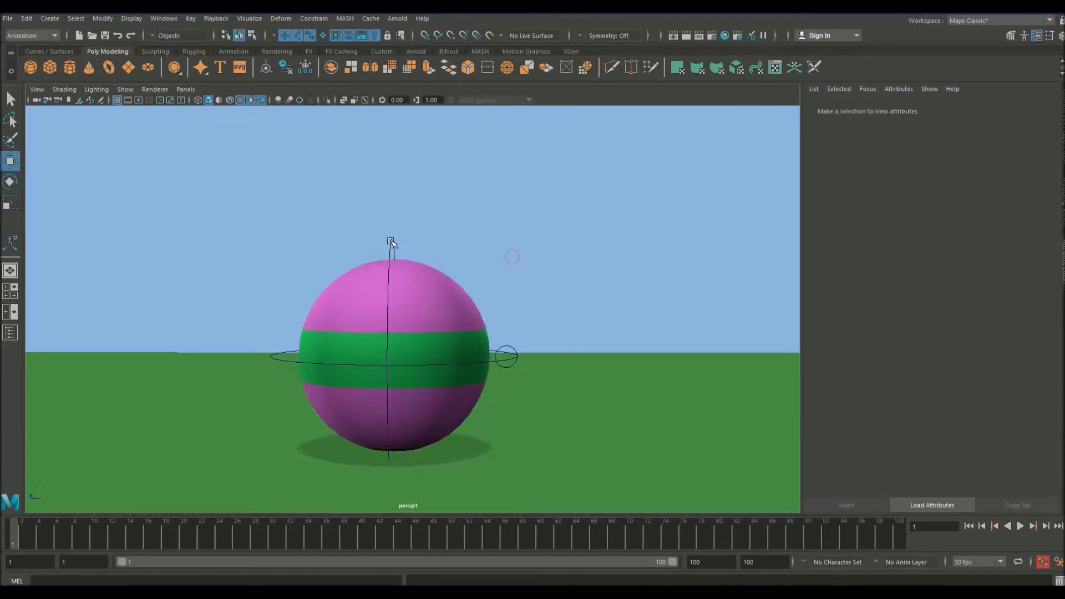
Try tilting the ball with the Rotate control and stretching it upward with the Squash control, and undo both changes
{"action": "left_click", "coordinate": [390, 240]}
{"action": "key", "text": "e"}
{"action": "left_click_drag", "start_coordinate": [475, 297], "coordinate": [499, 339]}
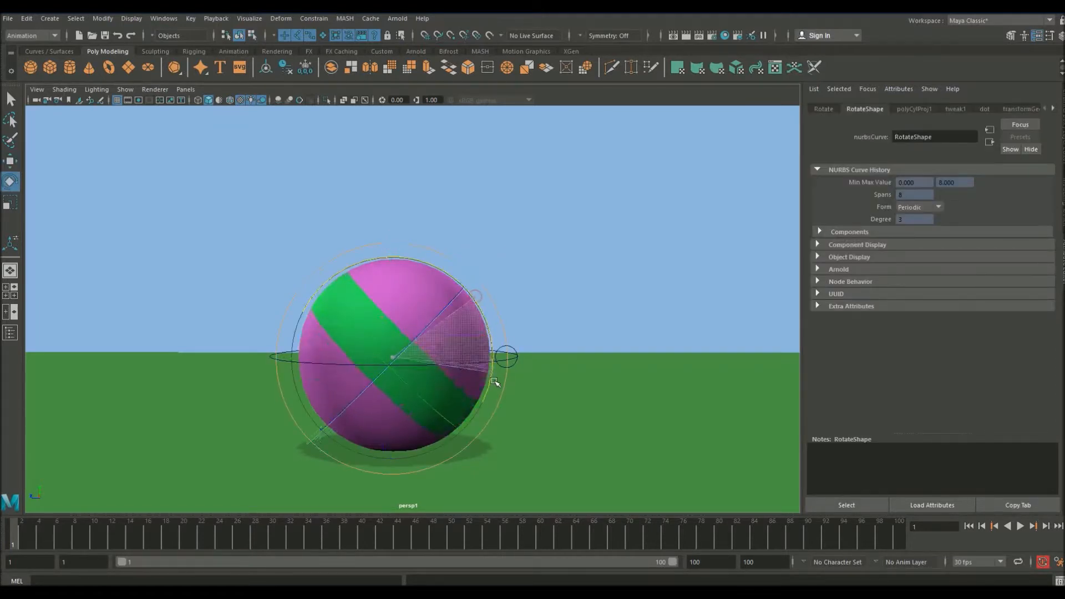
{"action": "key", "text": "w"}
{"action": "left_click", "coordinate": [510, 358]}
{"action": "left_click_drag", "start_coordinate": [515, 359], "coordinate": [516, 303]}
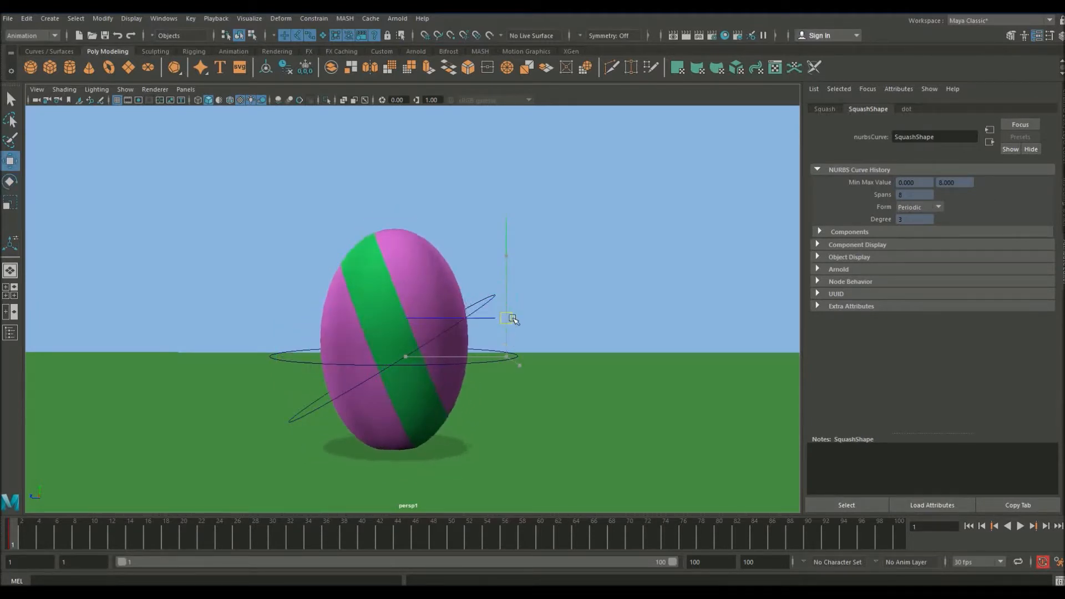
{"action": "key", "text": "ctrl+z"}
{"action": "key", "text": "ctrl+z"}
{"action": "key", "text": "ctrl+z"}
{"action": "key", "text": "ctrl+z"}
Try turning the ball again with the Rotate control, and undo the rotation
{"action": "key", "text": "e"}
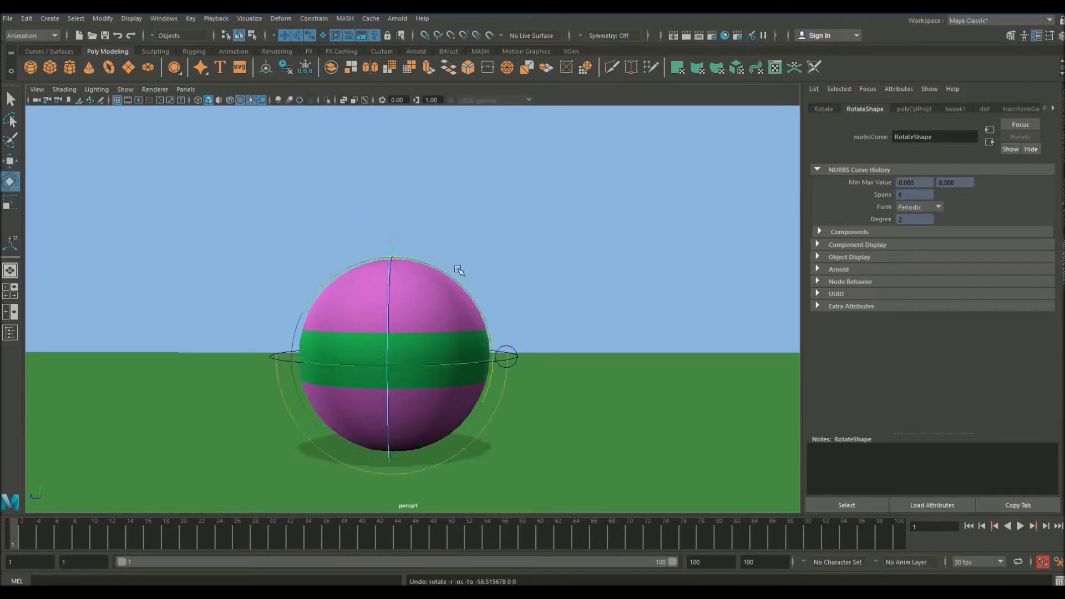
{"action": "left_click_drag", "start_coordinate": [460, 281], "coordinate": [409, 268]}
{"action": "key", "text": "ctrl+z"}
{"action": "key", "text": "ctrl+z"}
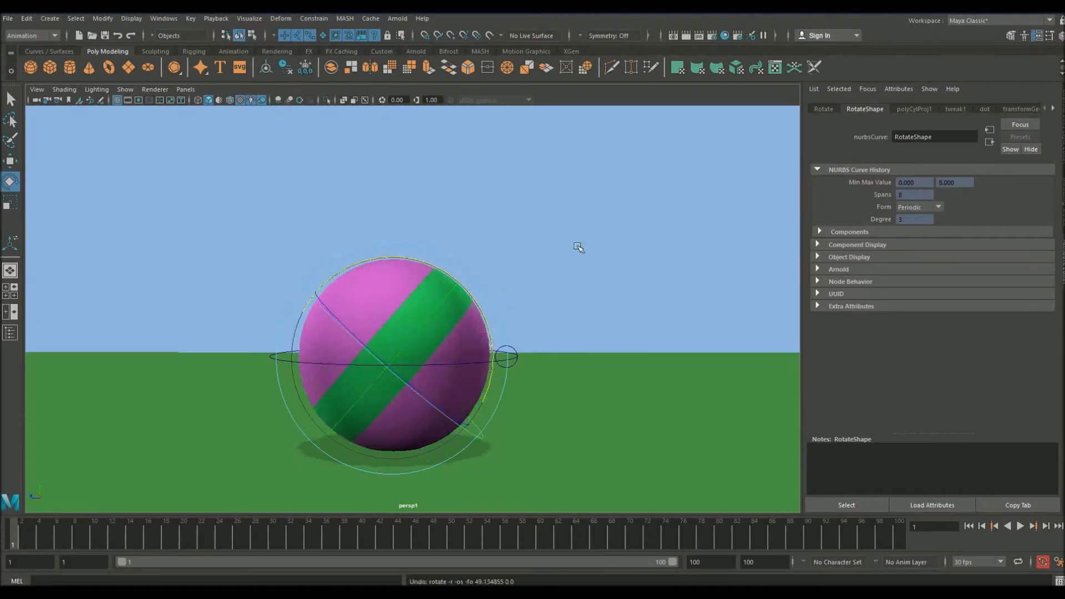
Clear the selection and switch the viewport to the orthographic side view, framing the ball on the ground with open space ahead of it
{"action": "left_click", "coordinate": [577, 245]}
{"action": "right_click_drag", "start_coordinate": [577, 246], "coordinate": [298, 276], "text": "alt"}
{"action": "middle_click_drag", "start_coordinate": [388, 289], "coordinate": [269, 298], "text": "alt"}
{"action": "right_click_drag", "start_coordinate": [269, 297], "coordinate": [384, 299], "text": "alt"}
{"action": "right_click_drag", "start_coordinate": [464, 316], "coordinate": [354, 220], "text": "alt"}
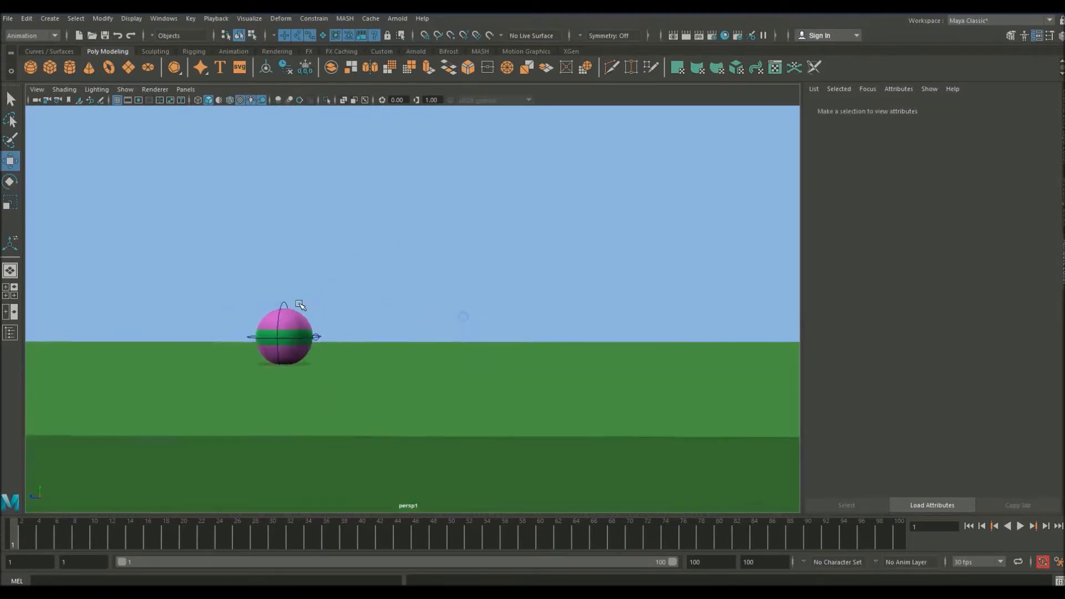
{"action": "middle_click_drag", "start_coordinate": [285, 209], "coordinate": [340, 211], "text": "alt"}
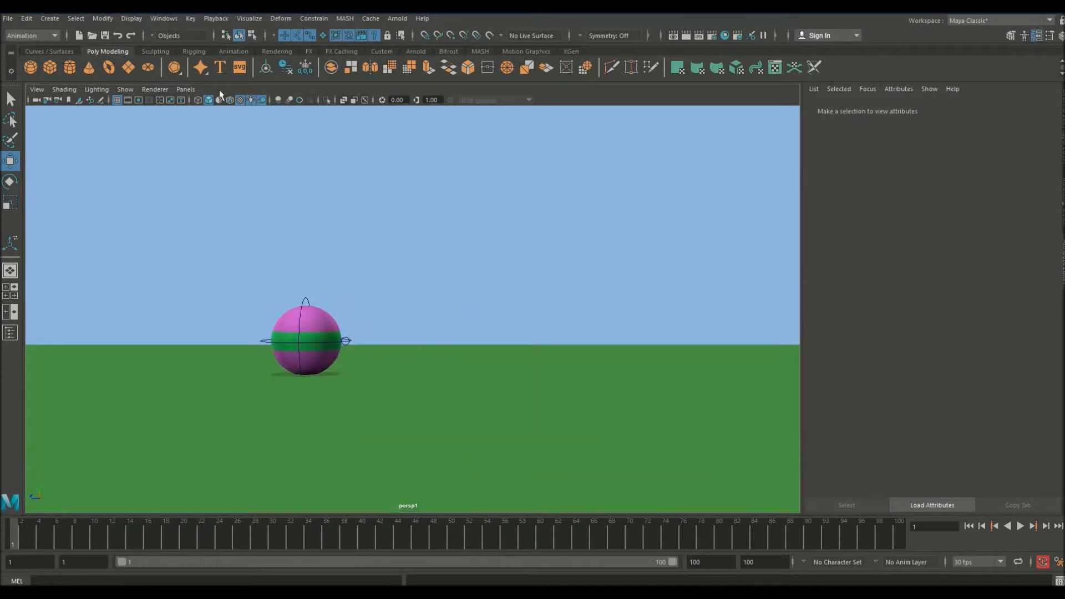
{"action": "left_click", "coordinate": [185, 89]}
{"action": "mouse_move", "coordinate": [233, 122]}
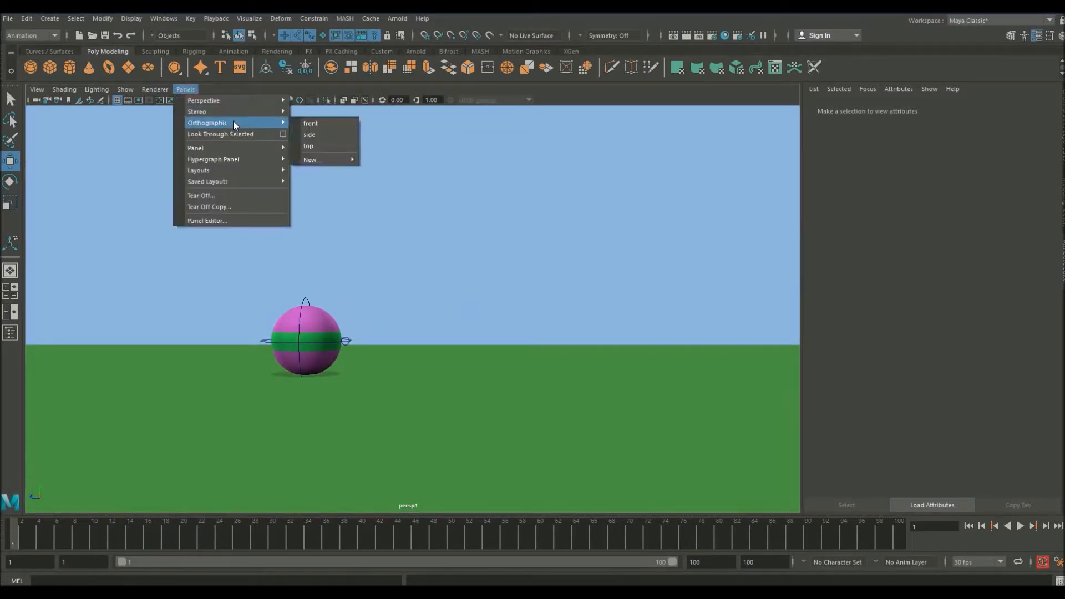
{"action": "left_click", "coordinate": [313, 135]}
{"action": "middle_click_drag", "start_coordinate": [341, 235], "coordinate": [347, 272], "text": "alt"}
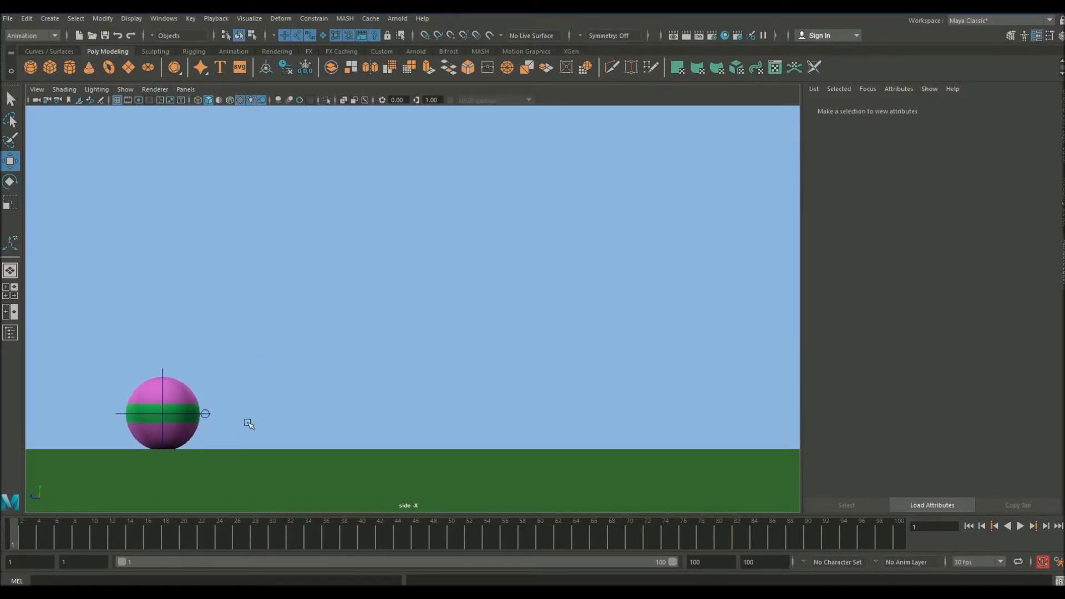
{"action": "middle_click_drag", "start_coordinate": [259, 396], "coordinate": [273, 398], "text": "alt"}
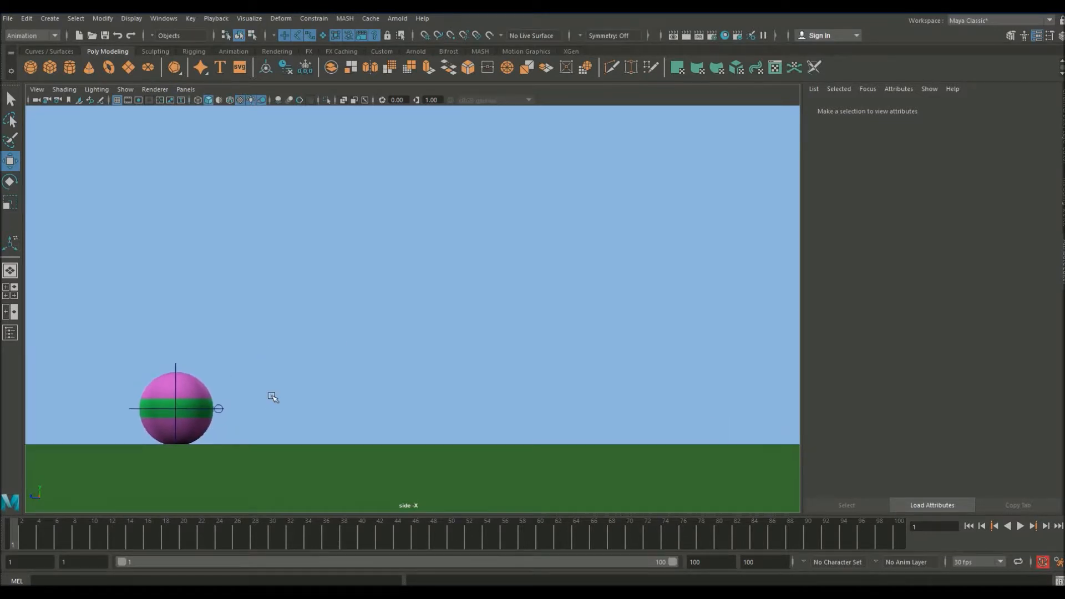
Raise the ball high above the ground with the Main control, shift it slightly back, and key this starting pose at frame 1
{"action": "left_click", "coordinate": [134, 410]}
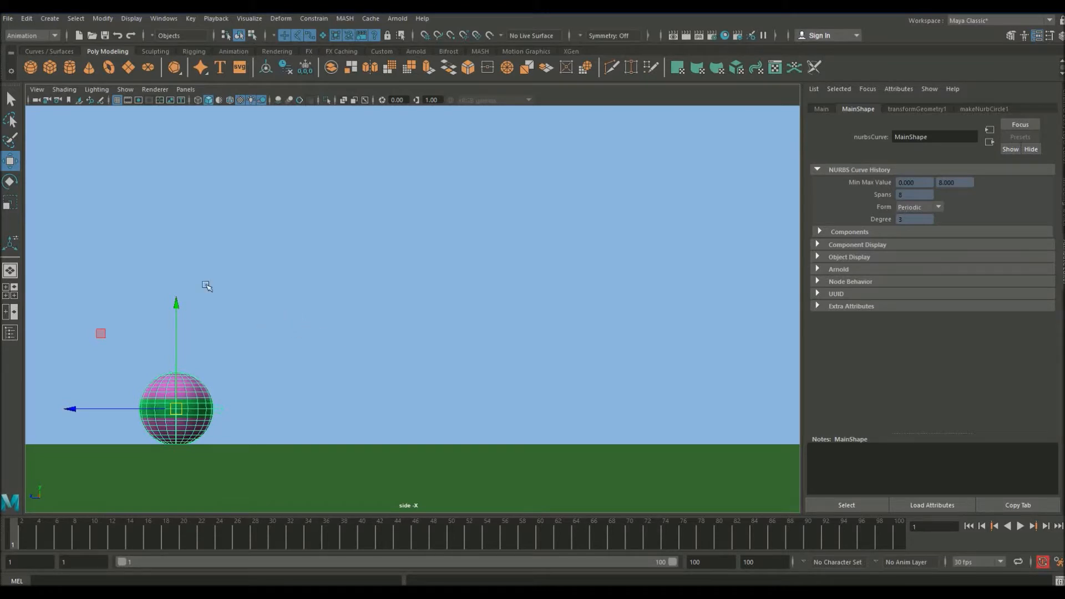
{"action": "mouse_move", "coordinate": [409, 351]}
{"action": "middle_mouse_down", "text": "alt"}
{"action": "mouse_move", "coordinate": [361, 354]}
{"action": "mouse_move", "coordinate": [395, 354]}
{"action": "middle_mouse_up", "text": "alt"}
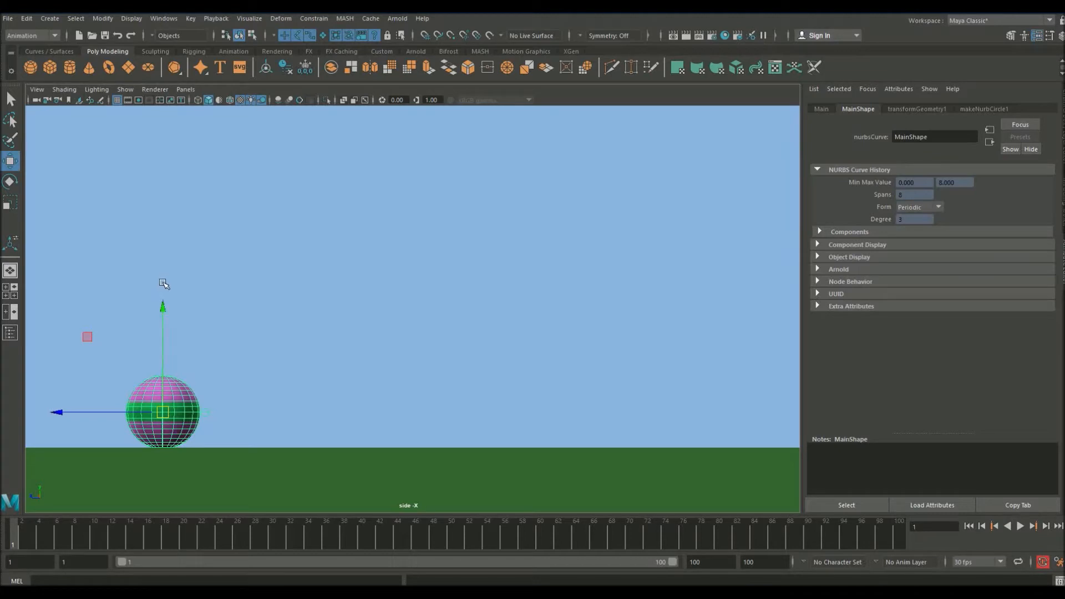
{"action": "left_click", "coordinate": [297, 287]}
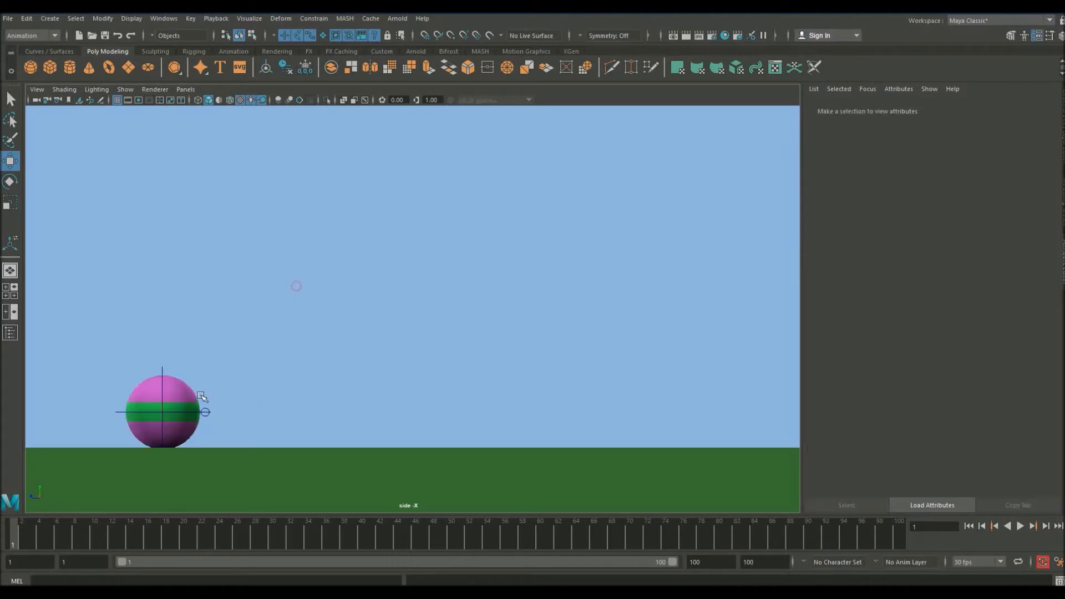
{"action": "left_click", "coordinate": [123, 413]}
{"action": "left_click_drag", "start_coordinate": [162, 311], "coordinate": [165, 95]}
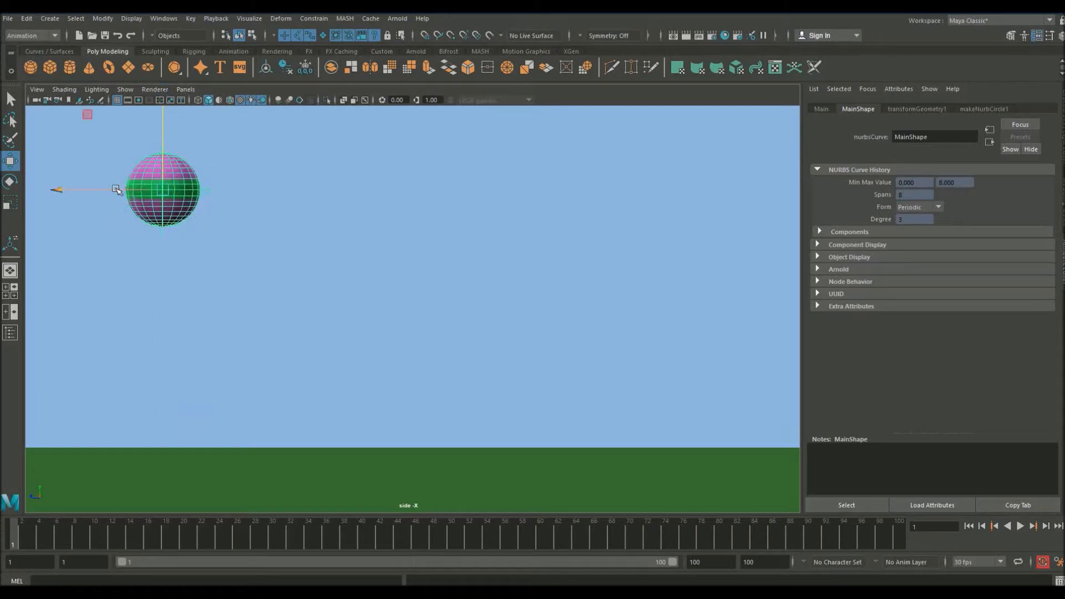
{"action": "left_click_drag", "start_coordinate": [129, 190], "coordinate": [99, 190]}
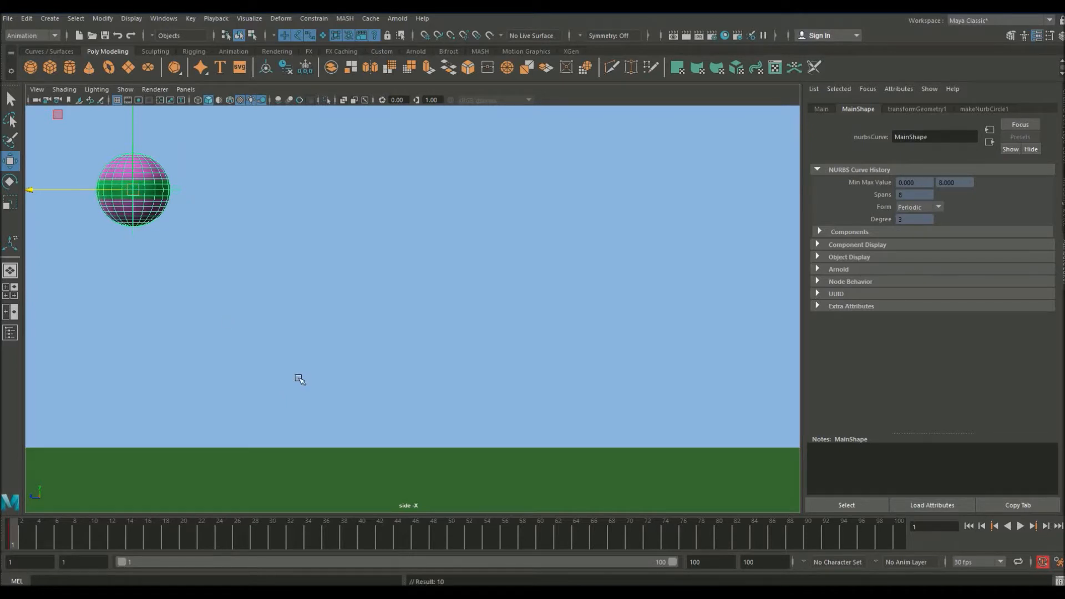
Set the tangents of the Main control's key at frame 1 to Stepped
{"action": "right_click", "coordinate": [28, 541]}
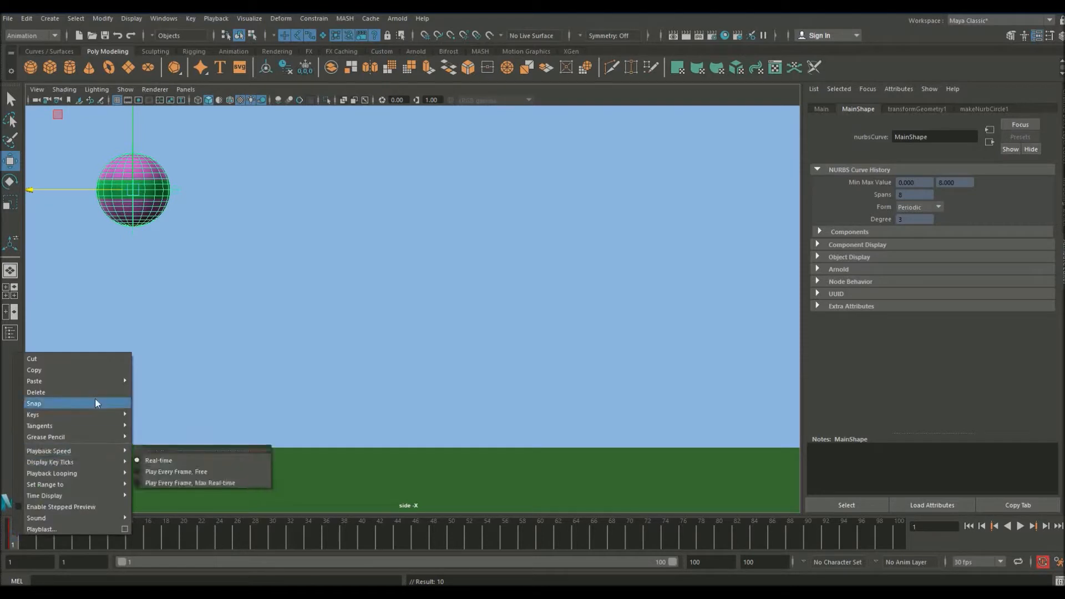
{"action": "mouse_move", "coordinate": [93, 426]}
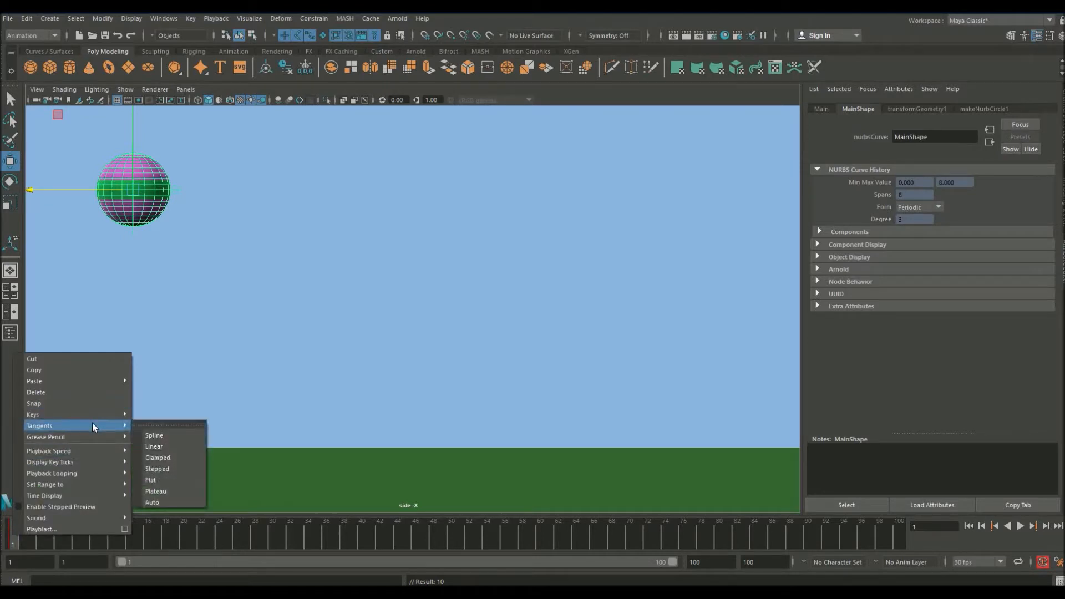
{"action": "left_click", "coordinate": [156, 470]}
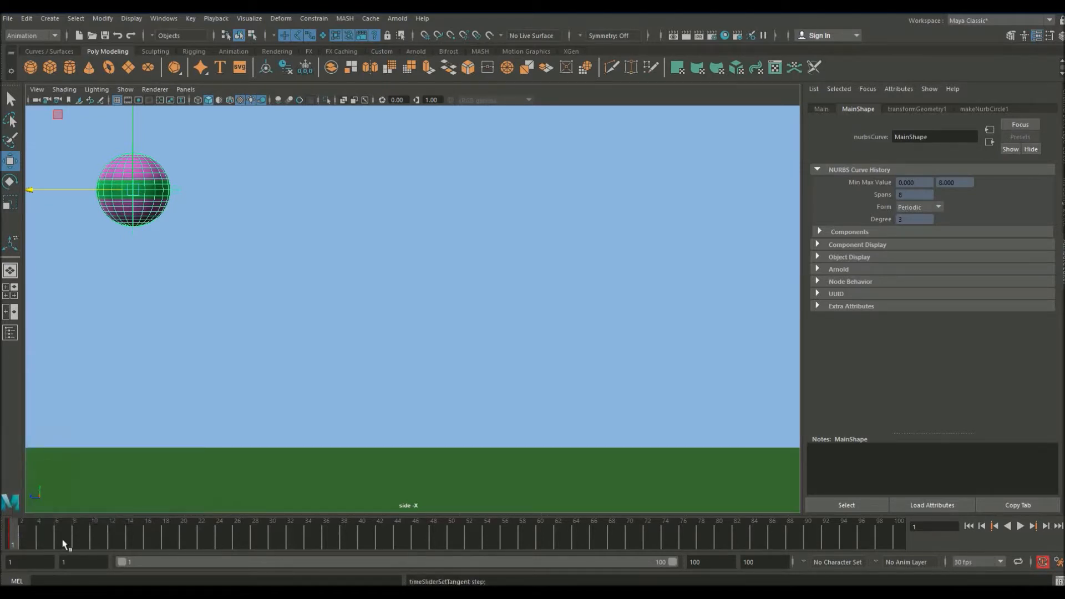
Lower the ball to the ground ahead of its starting point, keying the contact pose at frame 13 and fine-tuning its forward distance
{"action": "key", "text": "alt+v"}
{"action": "key", "text": "alt+v"}
{"action": "left_click_drag", "start_coordinate": [127, 146], "coordinate": [139, 374]}
{"action": "left_click_drag", "start_coordinate": [100, 413], "coordinate": [239, 415]}
{"action": "key", "text": "s"}
{"action": "key", "text": "alt+v"}
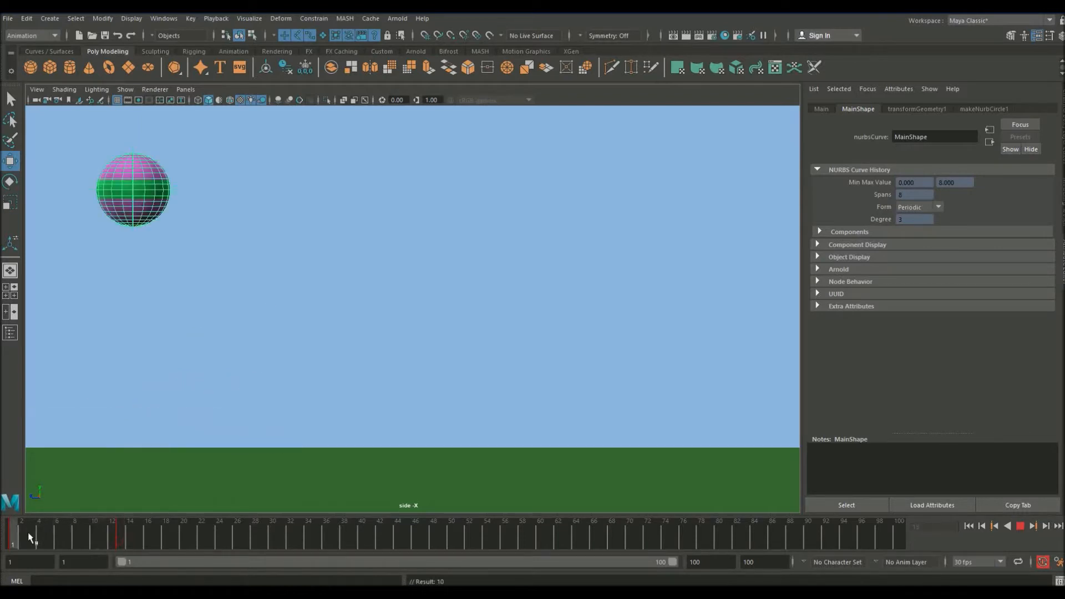
{"action": "left_click_drag", "start_coordinate": [147, 536], "coordinate": [119, 537]}
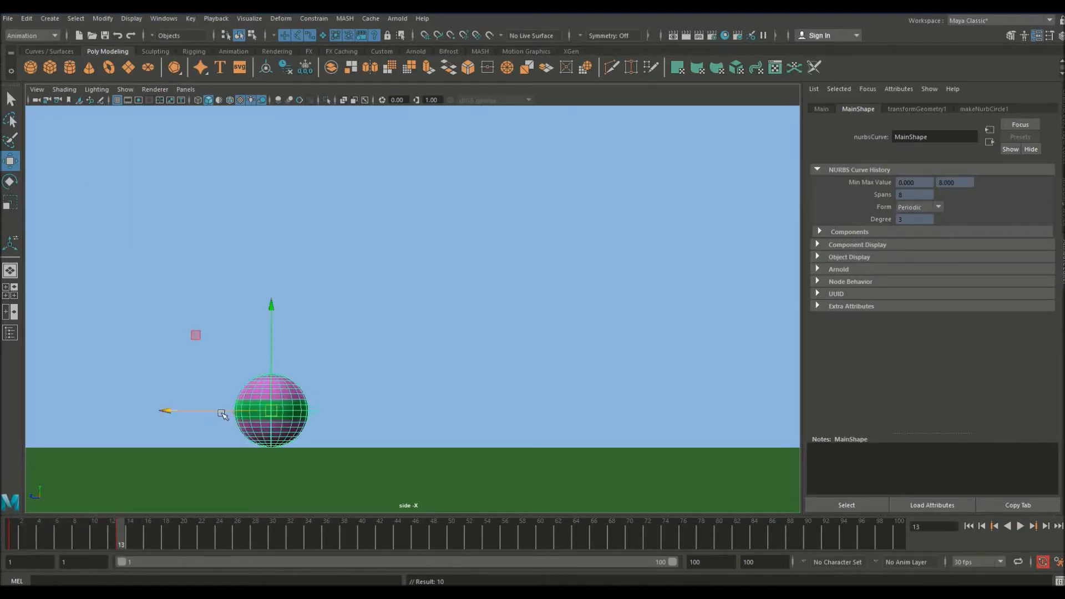
{"action": "left_click_drag", "start_coordinate": [221, 409], "coordinate": [207, 413]}
At frame 24, move the ball forward and raise it partway above the ground as the peak of the first bounce
{"action": "left_click_drag", "start_coordinate": [136, 536], "coordinate": [221, 544]}
{"action": "left_click_drag", "start_coordinate": [243, 385], "coordinate": [242, 312]}
{"action": "left_click_drag", "start_coordinate": [201, 342], "coordinate": [277, 346]}
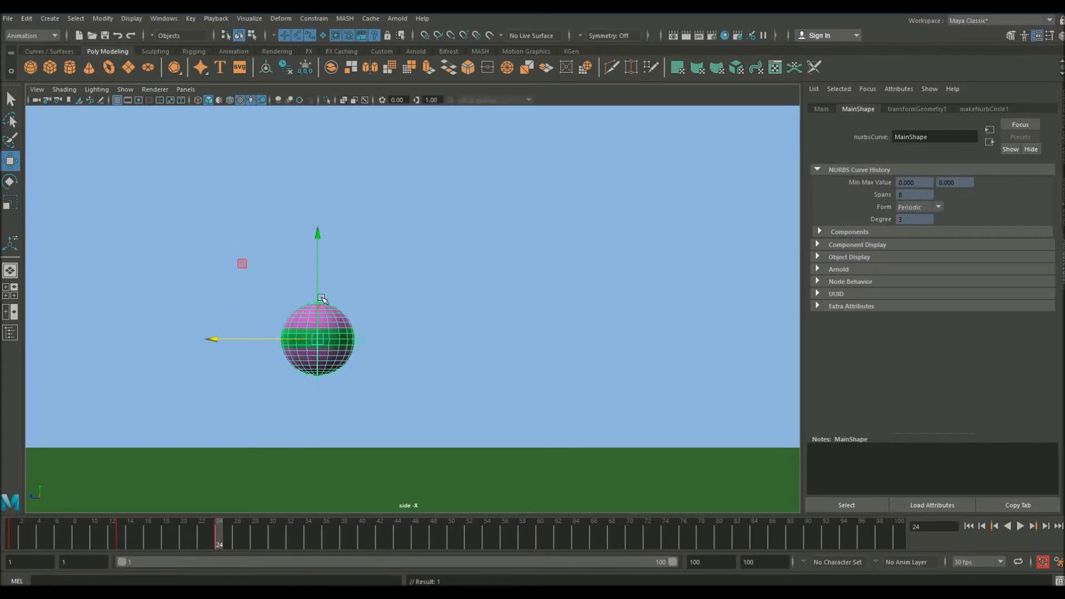
{"action": "left_click_drag", "start_coordinate": [320, 307], "coordinate": [321, 295]}
Set the keys at frames 13 and 24 to Stepped tangents and play back the blocked poses
{"action": "mouse_move", "coordinate": [224, 539]}
{"action": "left_mouse_down"}
{"action": "mouse_move", "coordinate": [105, 548]}
{"action": "mouse_move", "coordinate": [212, 542]}
{"action": "left_mouse_up"}
{"action": "right_click", "coordinate": [211, 543]}
{"action": "mouse_move", "coordinate": [291, 427]}
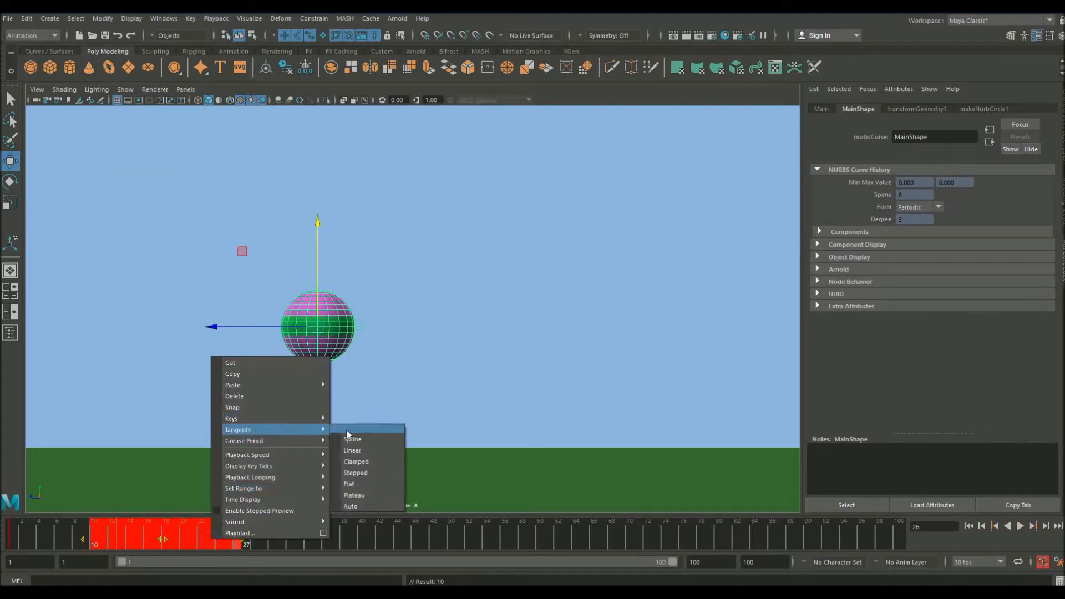
{"action": "left_click", "coordinate": [377, 461]}
{"action": "key", "text": "alt+v"}
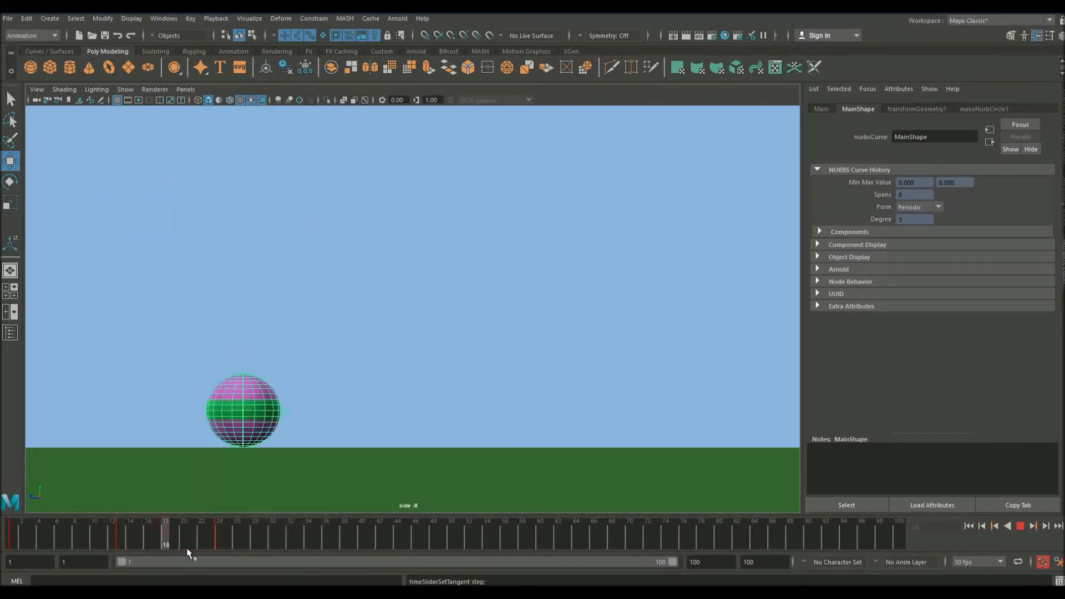
At frame 34, move the ball farther forward and lower it to the ground for the second contact pose, and play back the animation
{"action": "left_click_drag", "start_coordinate": [63, 551], "coordinate": [308, 542]}
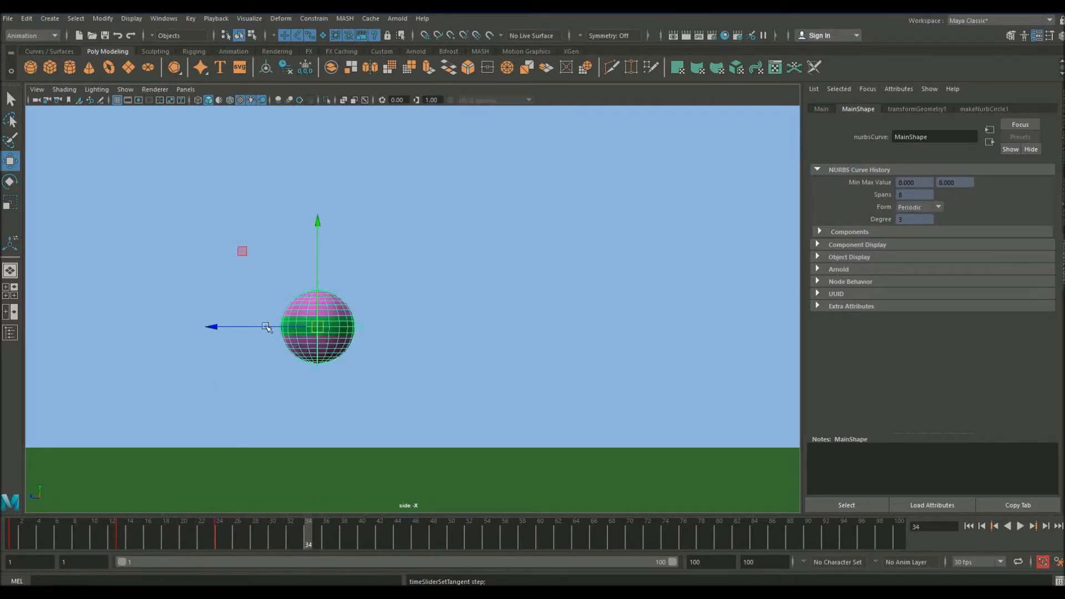
{"action": "left_click_drag", "start_coordinate": [266, 327], "coordinate": [340, 326]}
{"action": "left_click_drag", "start_coordinate": [391, 297], "coordinate": [377, 381]}
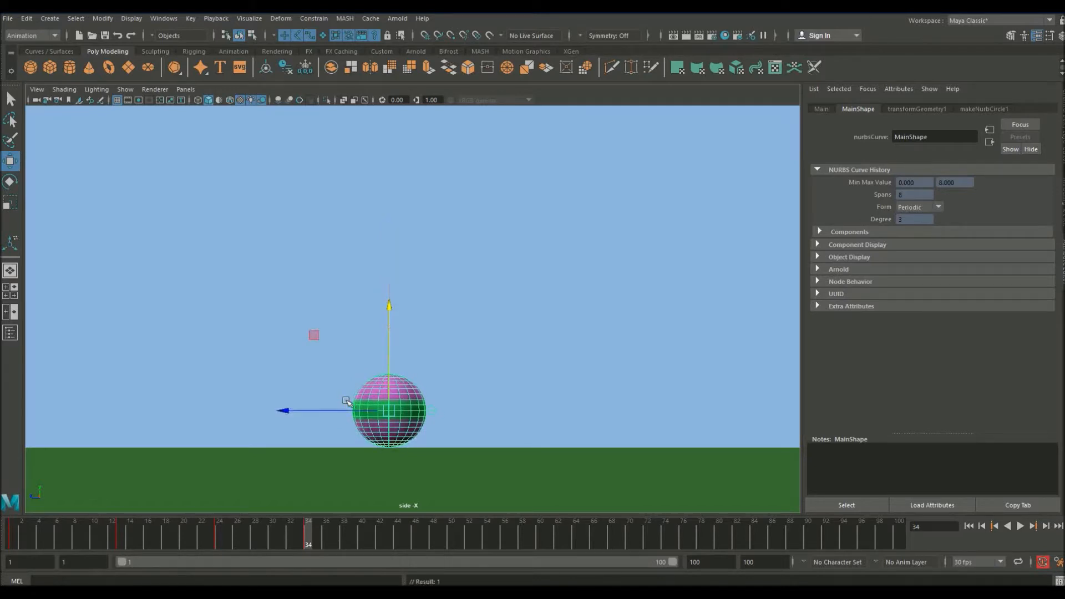
{"action": "key", "text": "alt+v"}
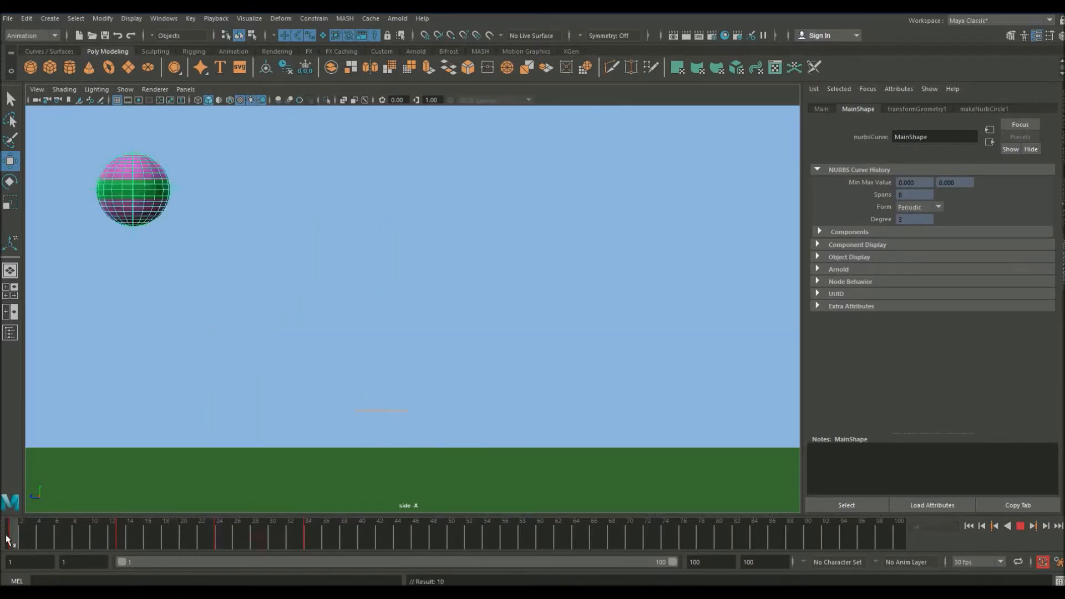
Pull the ball slightly back in the second contact pose at frame 34 and play back the animation
{"action": "left_click_drag", "start_coordinate": [139, 541], "coordinate": [312, 533]}
{"action": "left_click_drag", "start_coordinate": [404, 414], "coordinate": [371, 415]}
{"action": "left_click_drag", "start_coordinate": [272, 536], "coordinate": [314, 537]}
{"action": "key", "text": "alt+v"}
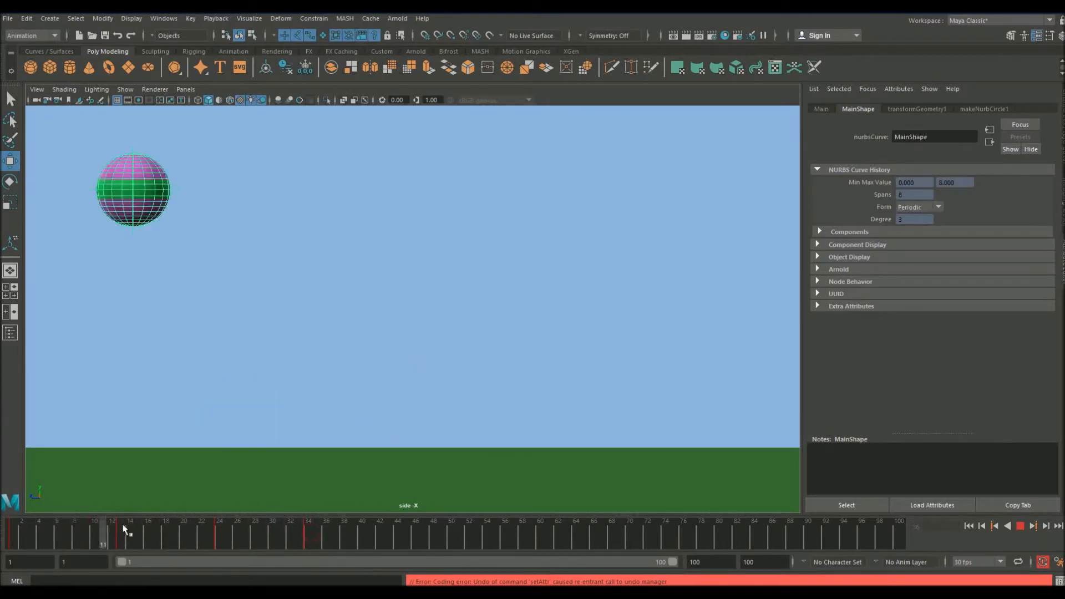
At frame 24, move the ball slightly farther forward in the first bounce's peak pose and key it
{"action": "left_click_drag", "start_coordinate": [266, 531], "coordinate": [219, 535]}
{"action": "left_click_drag", "start_coordinate": [277, 328], "coordinate": [295, 329]}
{"action": "key", "text": "s"}
Set the ball's keys between frames 48 and 70 to Stepped tangents and scrub through the poses
{"action": "left_click_drag", "start_coordinate": [234, 530], "coordinate": [407, 536]}
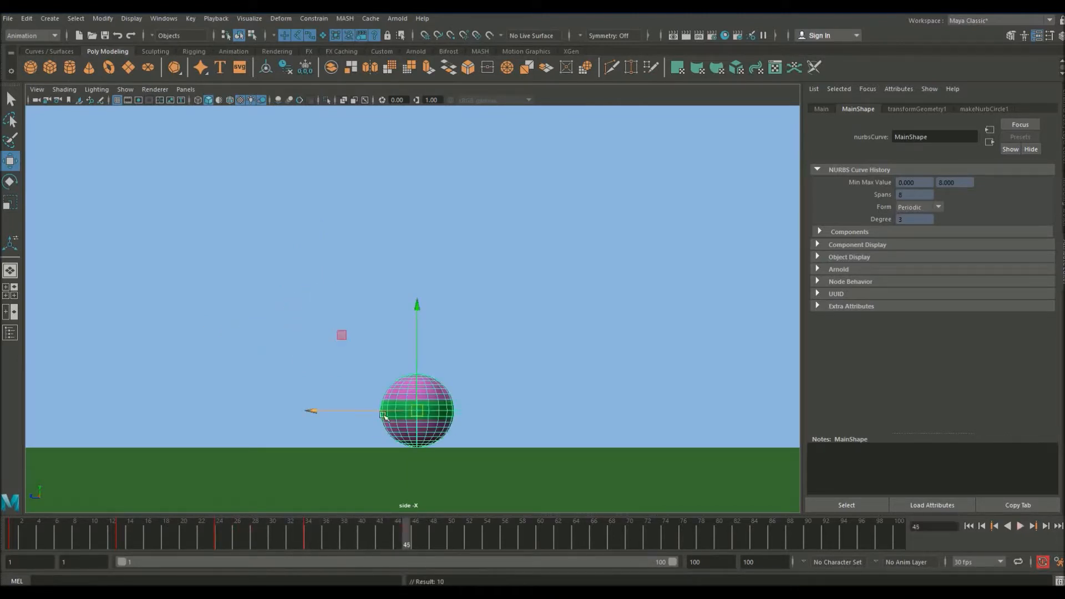
{"action": "left_click_drag", "start_coordinate": [403, 541], "coordinate": [524, 538]}
{"action": "left_click_drag", "start_coordinate": [428, 535], "coordinate": [633, 535], "text": "shift"}
{"action": "right_click", "coordinate": [571, 529]}
{"action": "mouse_move", "coordinate": [689, 417]}
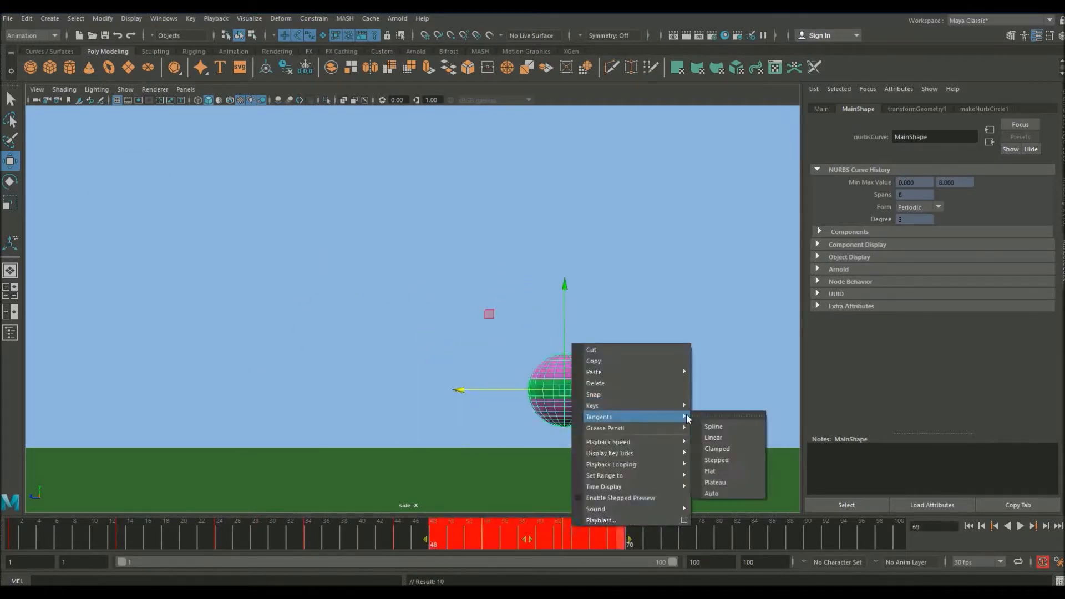
{"action": "left_click", "coordinate": [719, 438]}
{"action": "left_click_drag", "start_coordinate": [563, 536], "coordinate": [398, 536]}
Deselect the ball, play back the full blocked bounce and return to frame 1
{"action": "left_click", "coordinate": [694, 531]}
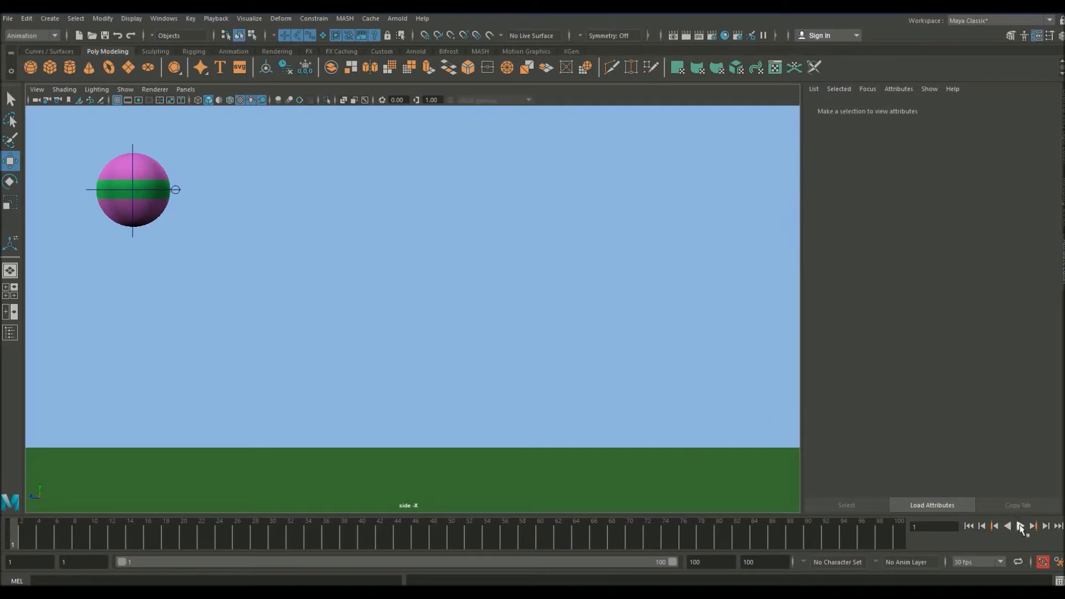
{"action": "left_click", "coordinate": [1021, 527]}
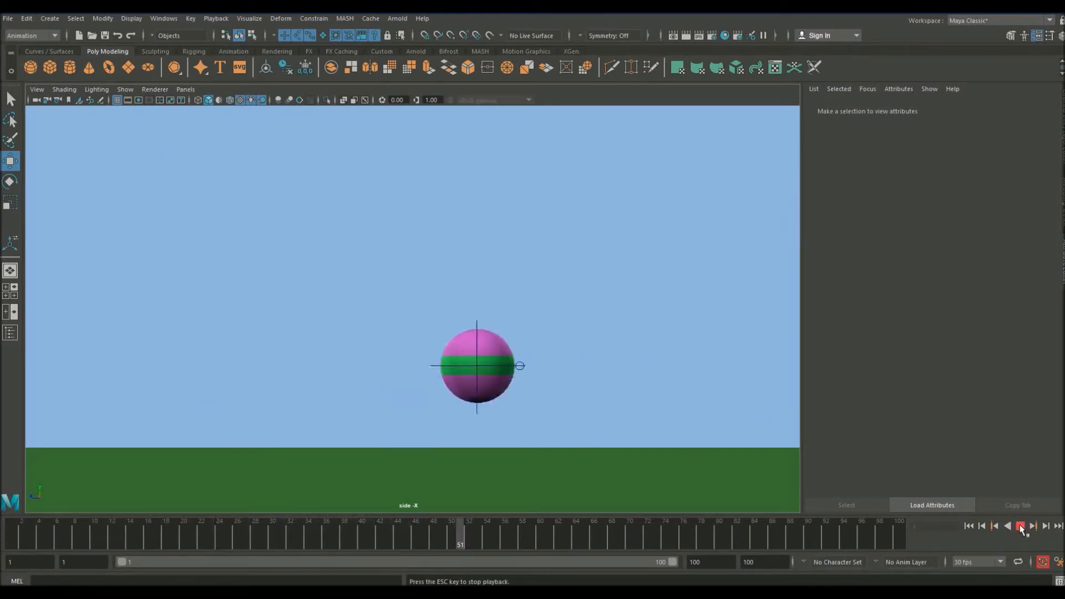
{"action": "left_click", "coordinate": [1021, 526]}
{"action": "key", "text": "alt+v"}
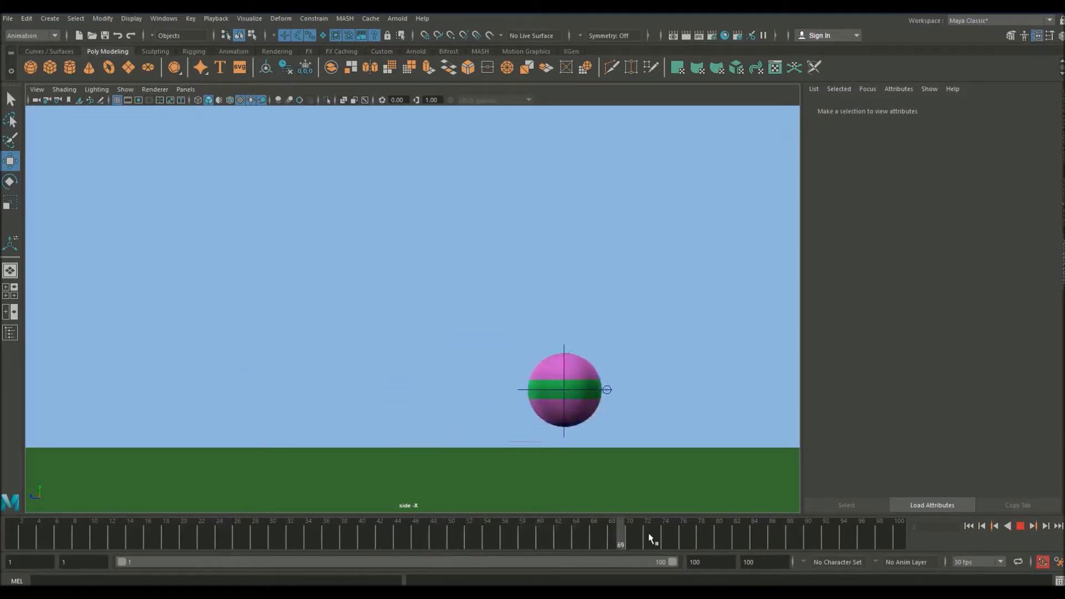
{"action": "left_click_drag", "start_coordinate": [648, 537], "coordinate": [12, 544]}
Select the ball's Main control and set its keys between frames 1 and 90 to Auto tangents
{"action": "left_click", "coordinate": [90, 191]}
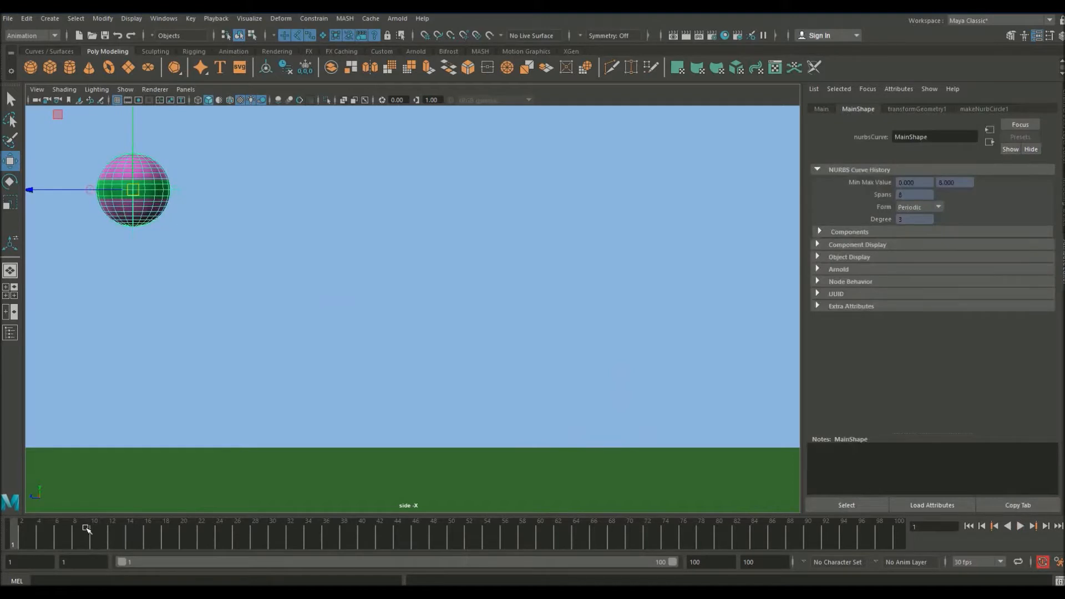
{"action": "left_click_drag", "start_coordinate": [27, 541], "coordinate": [799, 541], "text": "shift"}
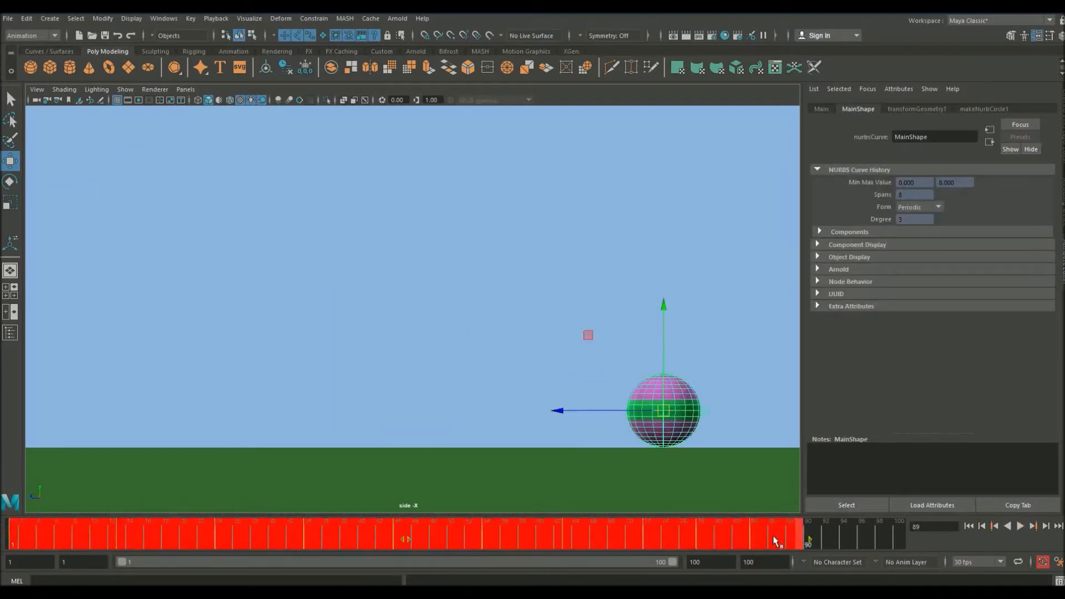
{"action": "right_click", "coordinate": [799, 541]}
{"action": "mouse_move", "coordinate": [834, 428]}
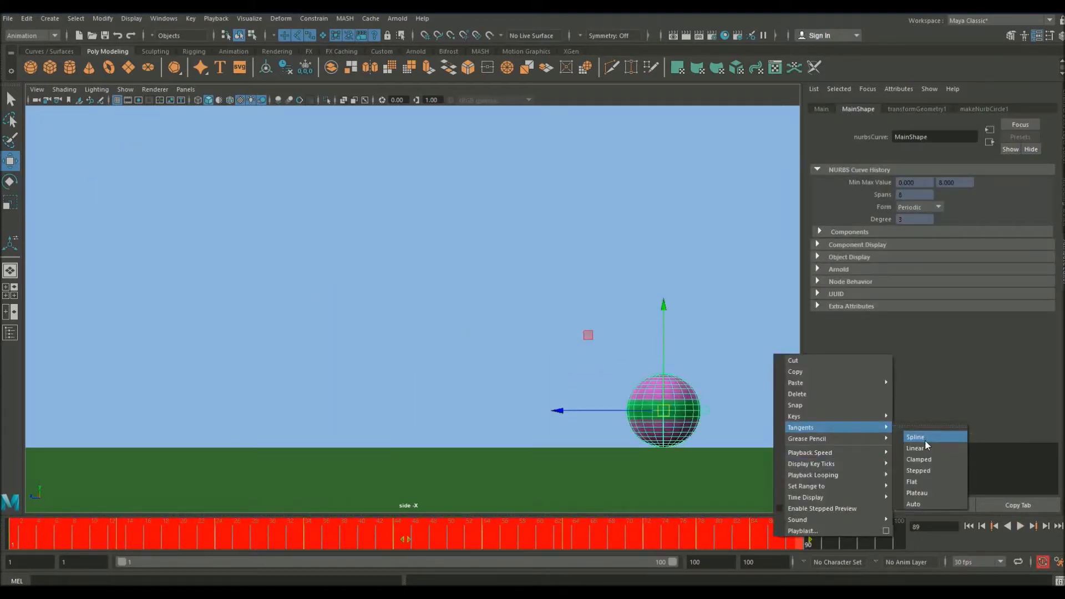
{"action": "left_click", "coordinate": [924, 504]}
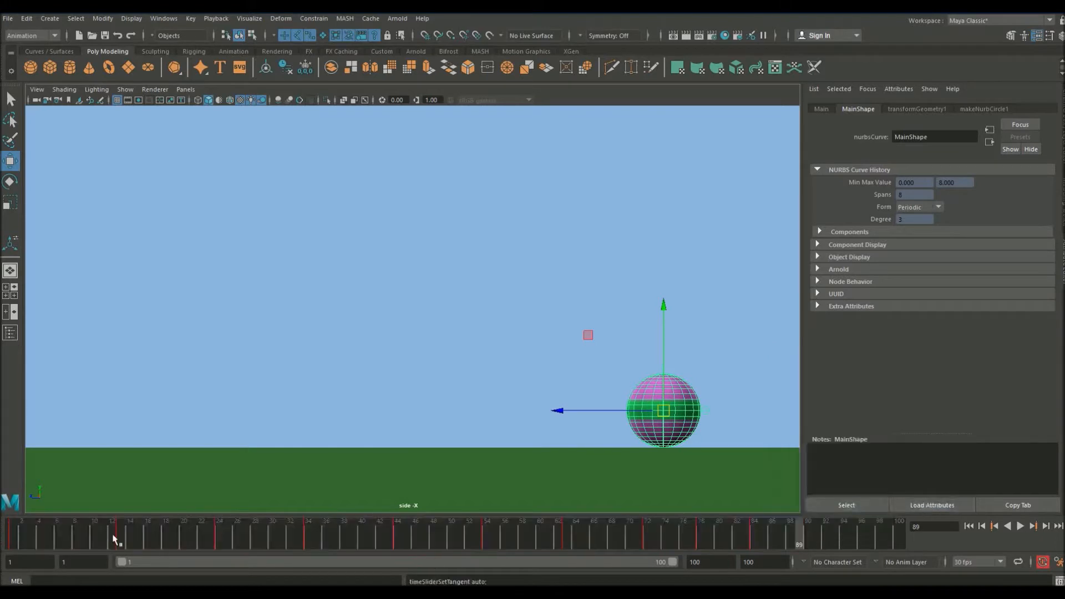
Deselect the ball, play back the interpolated bounce from frame 1 and rewind to the start
{"action": "key", "text": "alt+v"}
{"action": "left_click", "coordinate": [611, 339]}
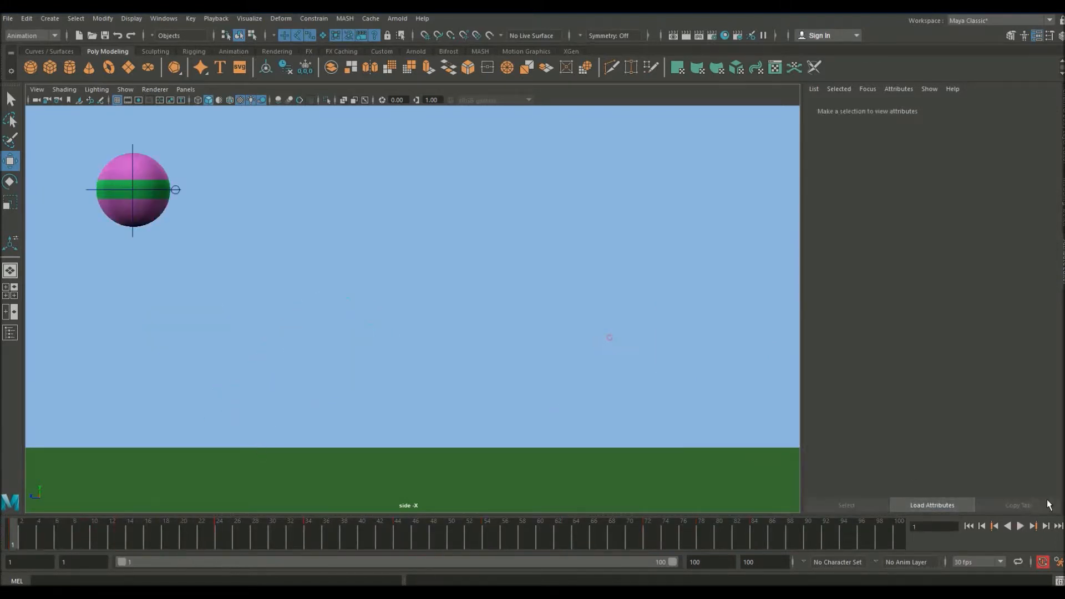
{"action": "left_click", "coordinate": [1021, 526]}
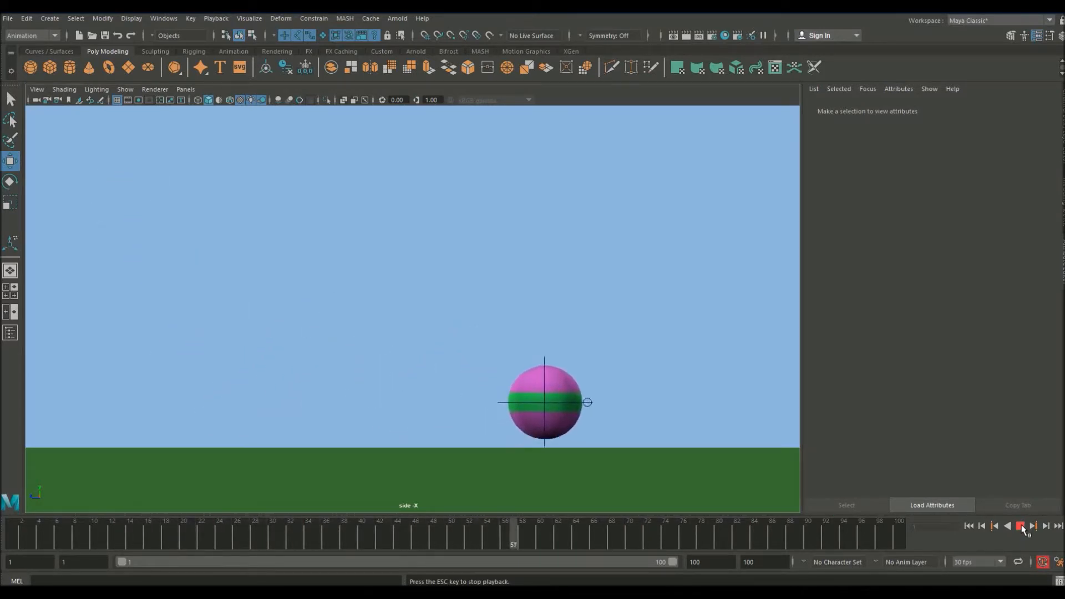
{"action": "left_click", "coordinate": [1021, 527]}
{"action": "key", "text": "alt+shift+v"}
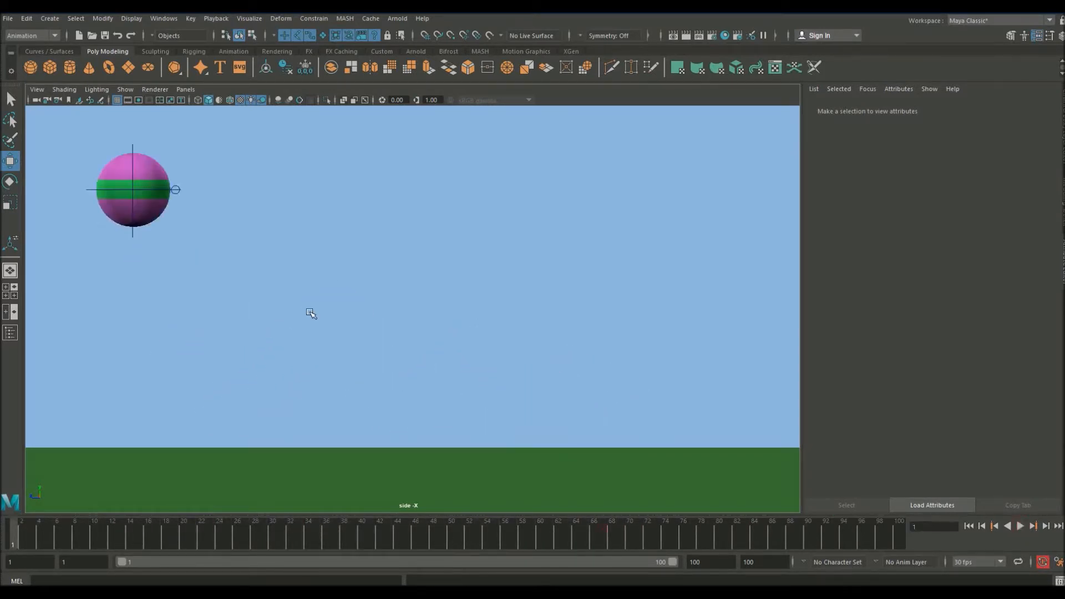
Open the Graph Editor for the ball's Main control and isolate and frame the Translate Y curve
{"action": "left_click", "coordinate": [84, 189]}
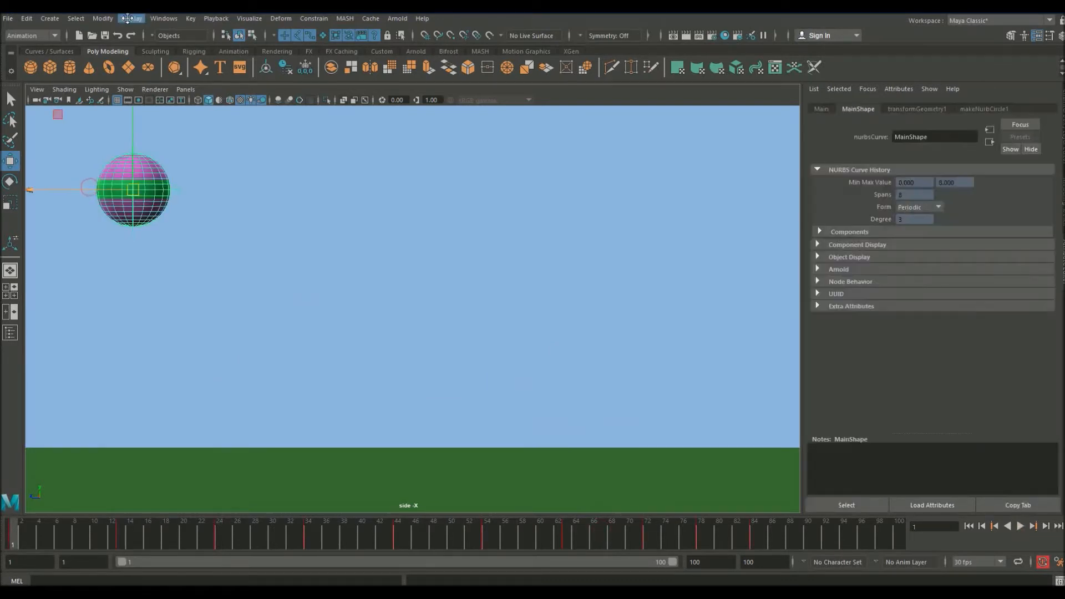
{"action": "left_click", "coordinate": [162, 19]}
{"action": "mouse_move", "coordinate": [217, 80]}
{"action": "left_click", "coordinate": [311, 83]}
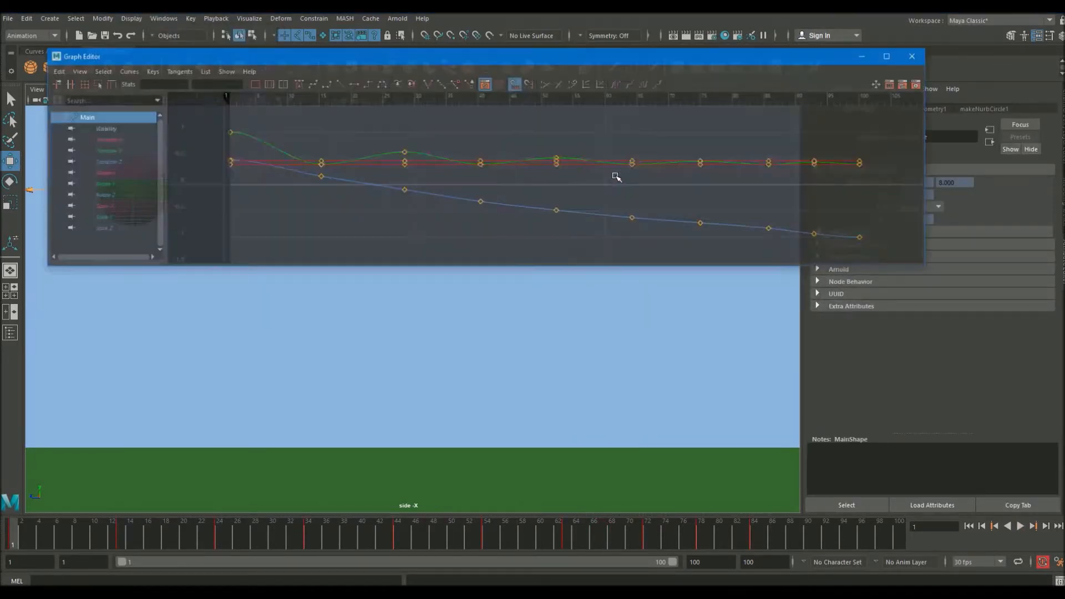
{"action": "left_click_drag", "start_coordinate": [349, 39], "coordinate": [609, 64]}
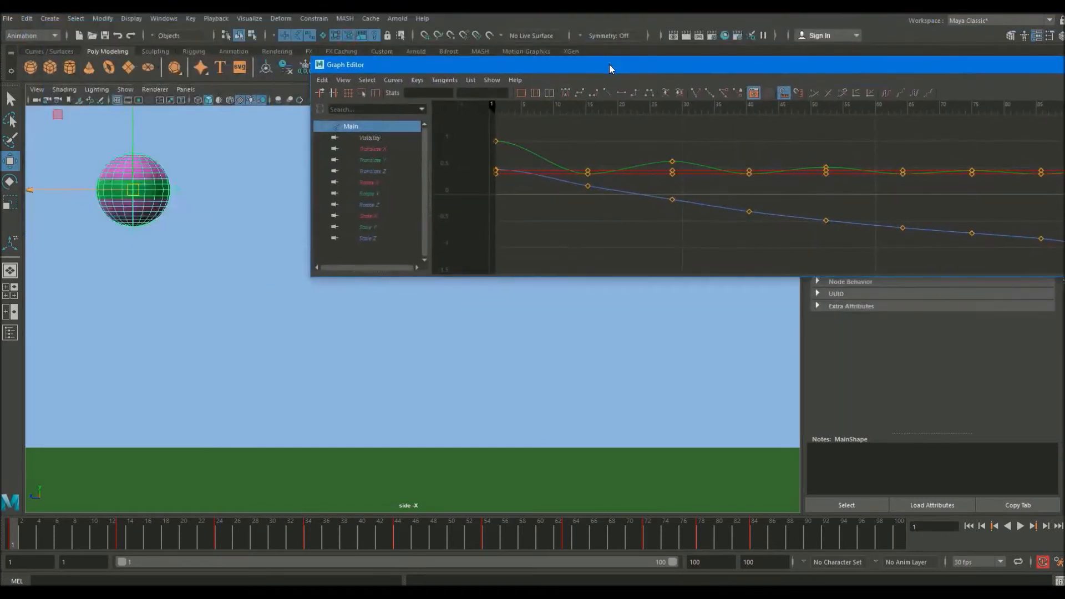
{"action": "left_click", "coordinate": [387, 160]}
{"action": "key", "text": "f"}
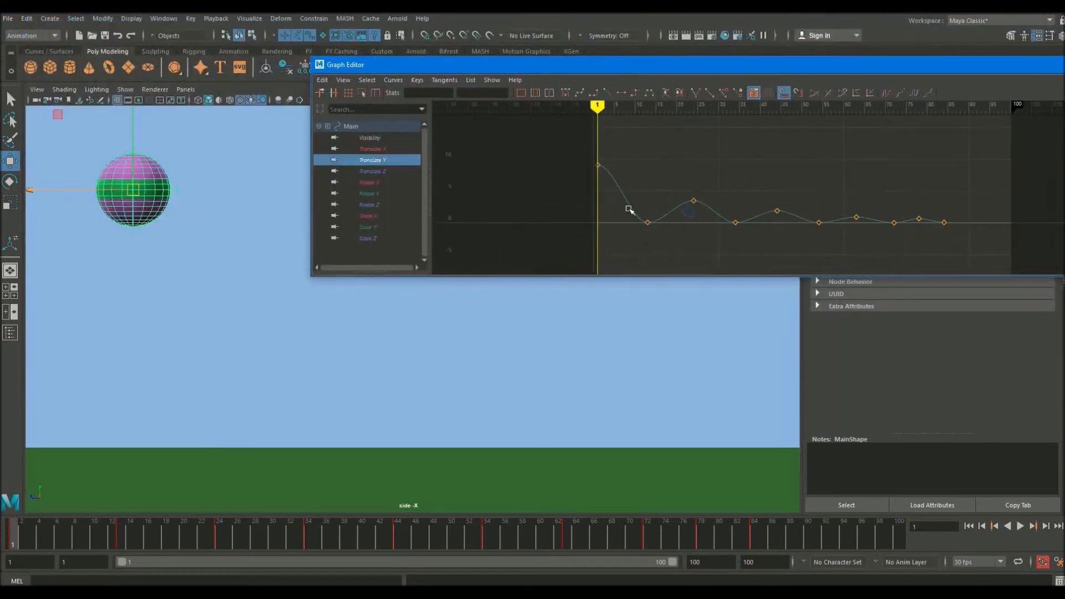
{"action": "middle_click_drag", "start_coordinate": [607, 168], "coordinate": [619, 164], "text": "alt"}
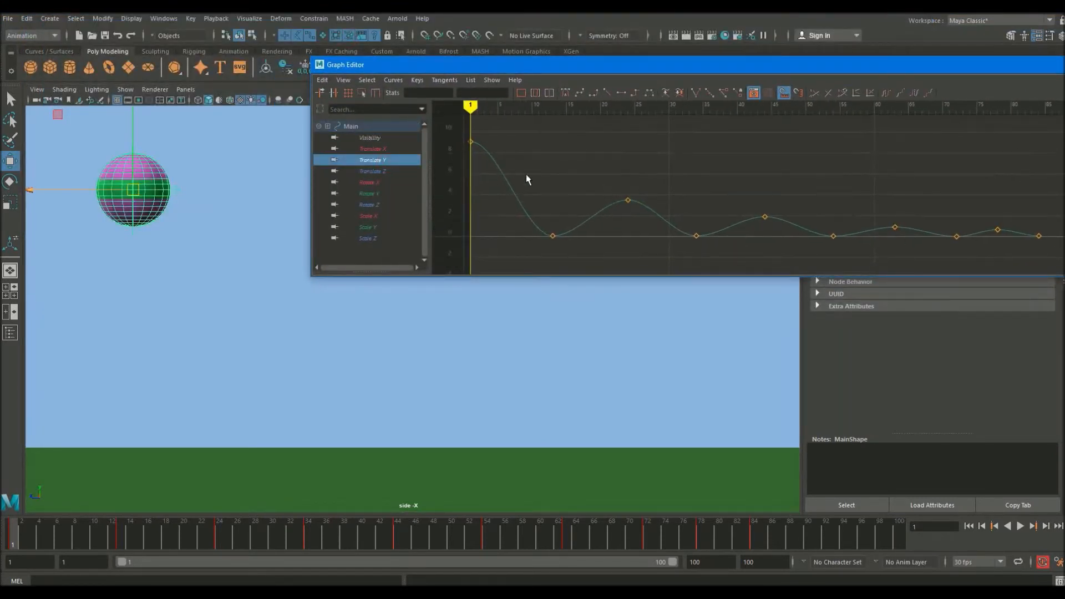
{"action": "middle_click_drag", "start_coordinate": [819, 191], "coordinate": [787, 164], "text": "alt"}
{"action": "middle_click_drag", "start_coordinate": [524, 172], "coordinate": [529, 184], "text": "alt"}
{"action": "middle_click_drag", "start_coordinate": [653, 214], "coordinate": [711, 213], "text": "alt"}
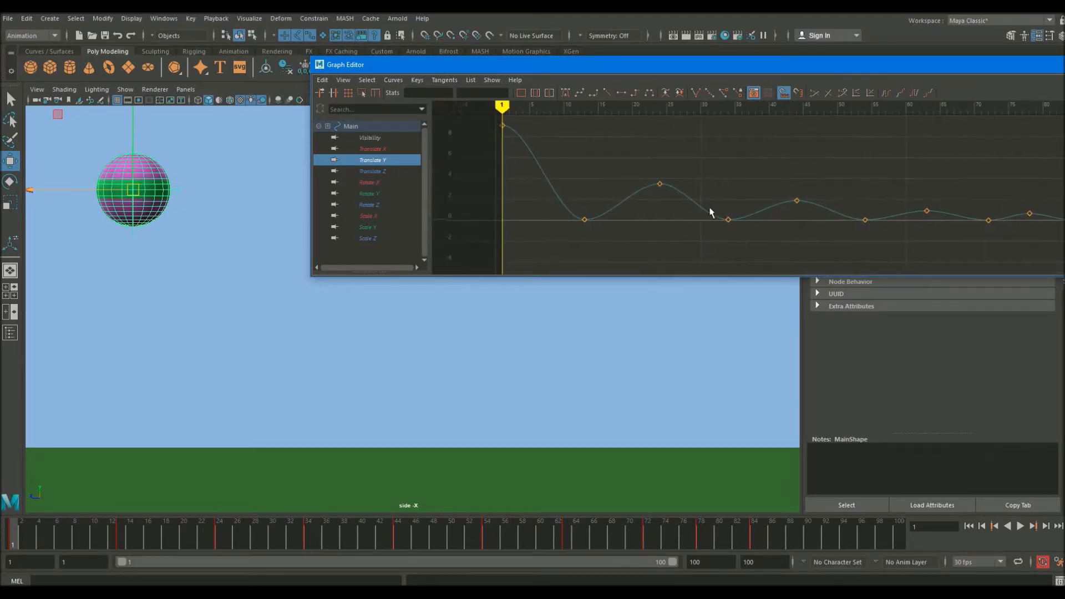
Raise the Translate Y peak keys, frame 24 to about 5 and frame 44 to about 3.18
{"action": "left_click_drag", "start_coordinate": [629, 144], "coordinate": [618, 133]}
{"action": "middle_click_drag", "start_coordinate": [654, 172], "coordinate": [654, 151]}
{"action": "left_click", "coordinate": [797, 200]}
{"action": "middle_click_drag", "start_coordinate": [773, 164], "coordinate": [775, 151]}
{"action": "middle_click_drag", "start_coordinate": [586, 134], "coordinate": [544, 141], "text": "alt"}
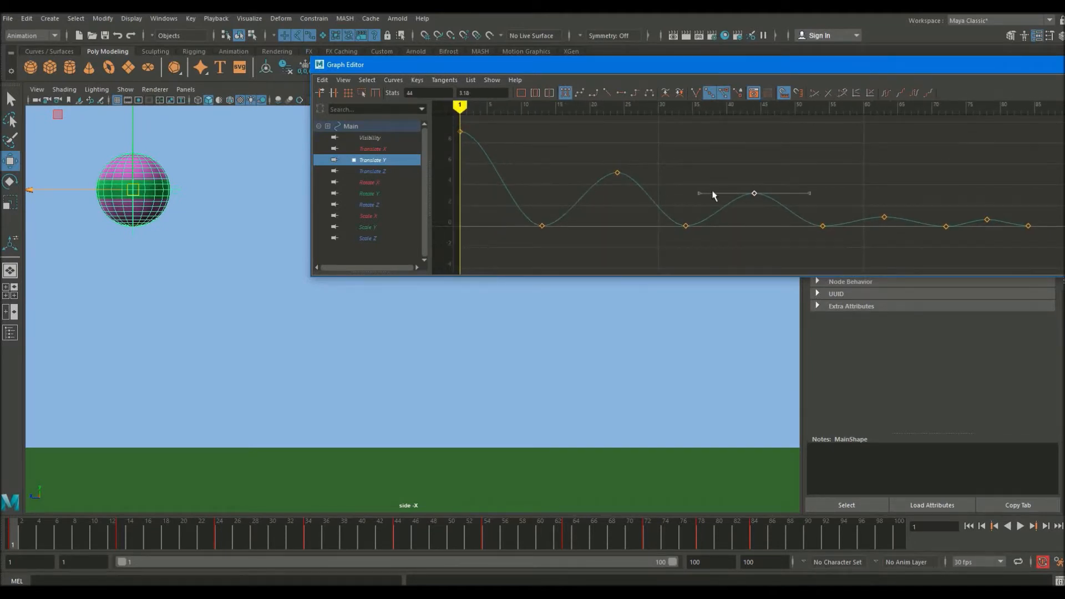
Lower the last Translate Y peak key at frame 78 to about 0.43
{"action": "middle_click_drag", "start_coordinate": [1011, 230], "coordinate": [792, 199], "text": "alt"}
{"action": "scroll", "coordinate": [791, 199], "scroll_direction": "up", "scroll_amount": 3}
{"action": "left_click_drag", "start_coordinate": [752, 206], "coordinate": [716, 167]}
{"action": "middle_click_drag", "start_coordinate": [711, 157], "coordinate": [712, 161], "text": "shift"}
{"action": "middle_click_drag", "start_coordinate": [489, 167], "coordinate": [709, 171], "text": "alt"}
{"action": "right_click_drag", "start_coordinate": [708, 171], "coordinate": [691, 171], "text": "alt+shift"}
{"action": "middle_click_drag", "start_coordinate": [661, 156], "coordinate": [663, 197], "text": "alt"}
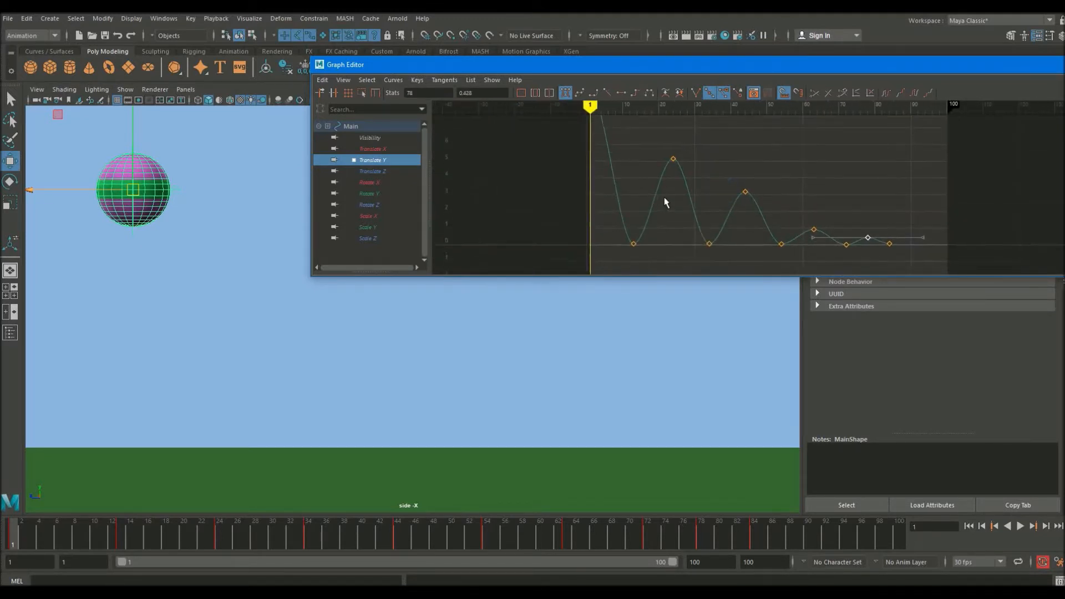
{"action": "right_click_drag", "start_coordinate": [664, 197], "coordinate": [668, 172], "text": "alt"}
{"action": "middle_click_drag", "start_coordinate": [668, 172], "coordinate": [623, 173], "text": "alt"}
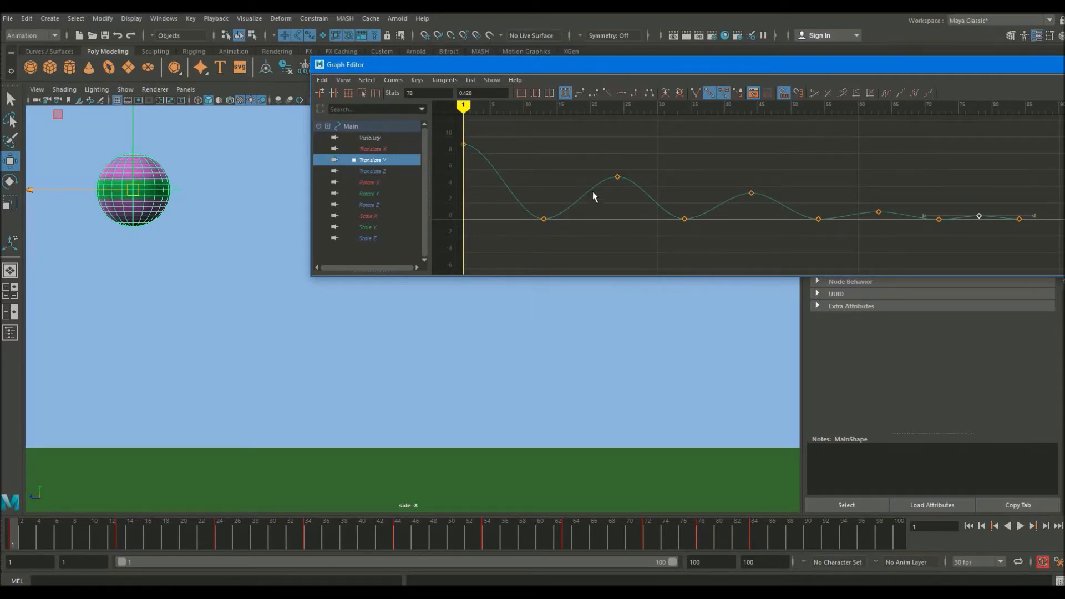
Insert a key at frame 5 on the Translate Y curve between the start and the first contact
{"action": "left_click_drag", "start_coordinate": [606, 64], "coordinate": [556, 52]}
{"action": "middle_click_drag", "start_coordinate": [542, 188], "coordinate": [621, 200], "text": "alt"}
{"action": "scroll", "coordinate": [581, 200], "scroll_direction": "up", "scroll_amount": 3}
{"action": "middle_click_drag", "start_coordinate": [539, 190], "coordinate": [650, 196], "text": "alt"}
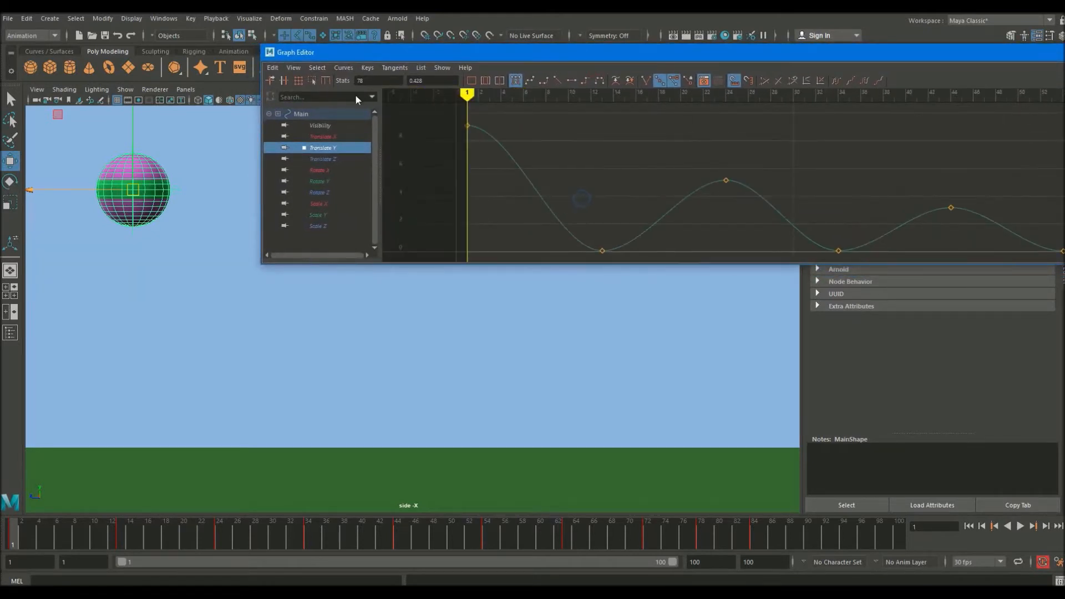
{"action": "left_click", "coordinate": [285, 82]}
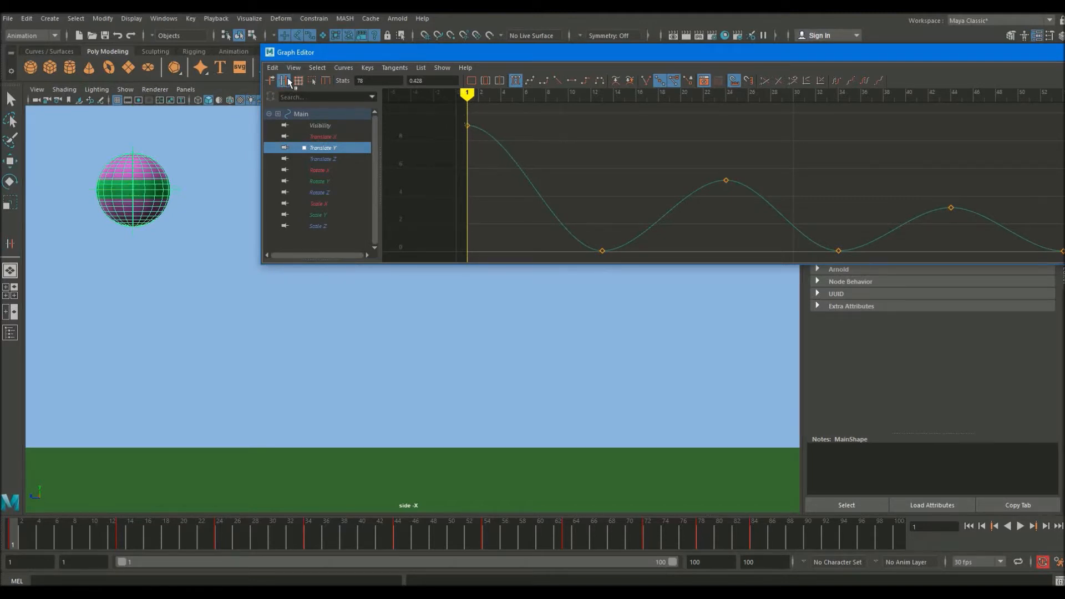
{"action": "left_click", "coordinate": [467, 125]}
{"action": "middle_click", "coordinate": [512, 160]}
{"action": "key", "text": "w"}
Raise the Translate Y key at frame 5 to about 7.9 to round off the start of the fall
{"action": "middle_click_drag", "start_coordinate": [525, 145], "coordinate": [524, 131]}
{"action": "left_click_drag", "start_coordinate": [526, 157], "coordinate": [526, 158]}
{"action": "middle_click_drag", "start_coordinate": [526, 159], "coordinate": [562, 159]}
{"action": "left_click", "coordinate": [484, 134]}
{"action": "left_click_drag", "start_coordinate": [569, 179], "coordinate": [496, 128]}
{"action": "middle_click_drag", "start_coordinate": [497, 127], "coordinate": [497, 125]}
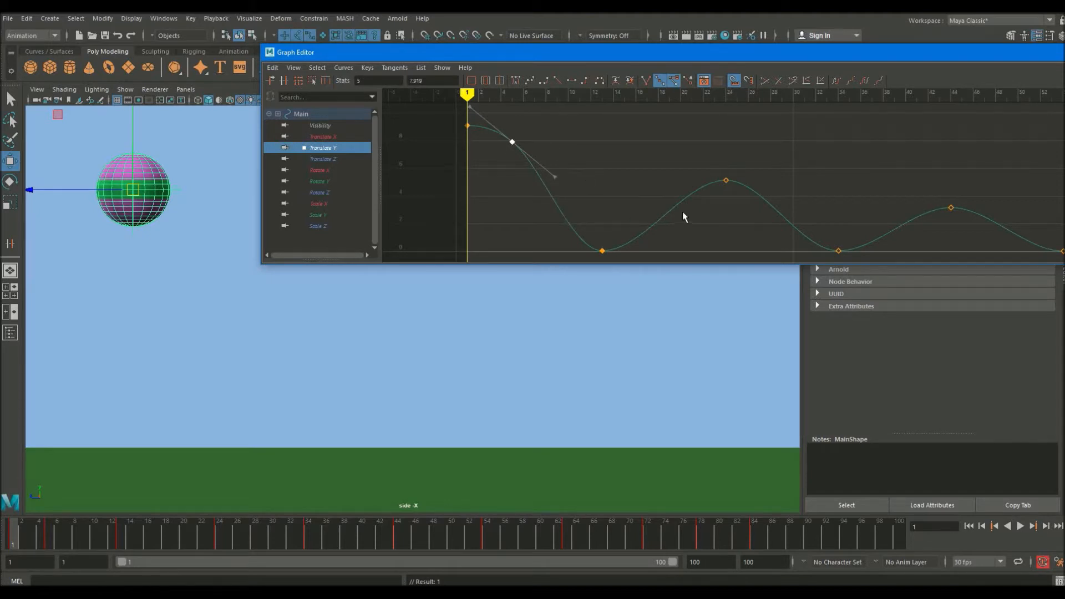
Insert Translate Y keys at frames 20 and 28 around the frame 24 peak and raise them to widen the arc
{"action": "middle_click_drag", "start_coordinate": [686, 218], "coordinate": [392, 102], "text": "alt"}
{"action": "left_click", "coordinate": [285, 81]}
{"action": "middle_click_drag", "start_coordinate": [667, 220], "coordinate": [661, 232], "text": "alt"}
{"action": "left_click_drag", "start_coordinate": [688, 208], "coordinate": [629, 139]}
{"action": "middle_click", "coordinate": [617, 190]}
{"action": "middle_click", "coordinate": [706, 192]}
{"action": "key", "text": "w"}
{"action": "left_click_drag", "start_coordinate": [766, 209], "coordinate": [591, 180]}
{"action": "middle_click_drag", "start_coordinate": [594, 195], "coordinate": [595, 181]}
{"action": "middle_click_drag", "start_coordinate": [659, 193], "coordinate": [723, 191], "text": "alt"}
{"action": "scroll", "coordinate": [723, 191], "scroll_direction": "down", "scroll_amount": 1}
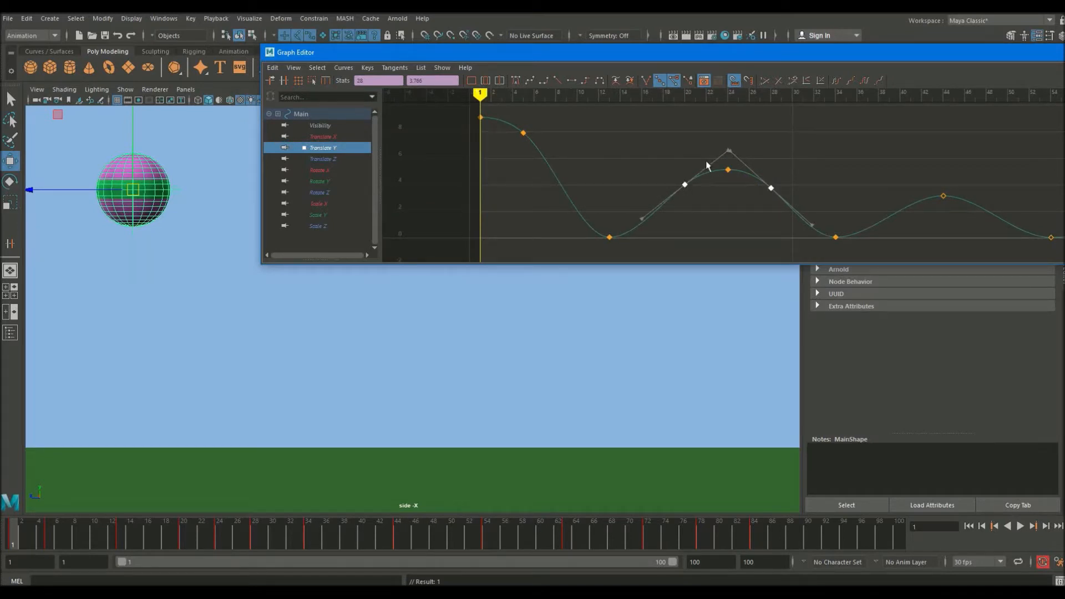
Fine-tune the Translate Y keys at frames 20 and 28 to even out the peak, with frame 20 at about 4.03
{"action": "left_click_drag", "start_coordinate": [659, 182], "coordinate": [703, 192]}
{"action": "left_click_drag", "start_coordinate": [783, 175], "coordinate": [756, 195]}
{"action": "middle_click_drag", "start_coordinate": [747, 158], "coordinate": [747, 154], "text": "shift"}
{"action": "left_click_drag", "start_coordinate": [786, 151], "coordinate": [714, 134]}
{"action": "middle_click_drag", "start_coordinate": [713, 132], "coordinate": [712, 140]}
{"action": "left_click_drag", "start_coordinate": [714, 198], "coordinate": [669, 170]}
{"action": "middle_click_drag", "start_coordinate": [670, 169], "coordinate": [668, 166], "text": "shift"}
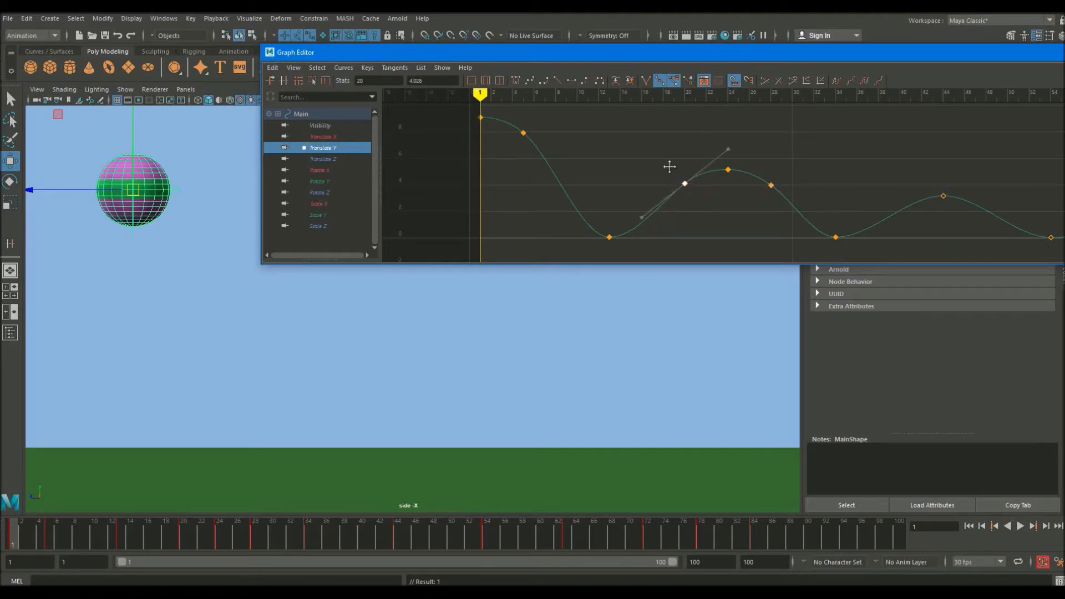
Insert Translate Y keys at frames 60 and 66 around the frame 63 peak and raise them to round the arc
{"action": "middle_click_drag", "start_coordinate": [885, 200], "coordinate": [827, 195], "text": "alt"}
{"action": "middle_click_drag", "start_coordinate": [912, 209], "coordinate": [704, 174], "text": "alt"}
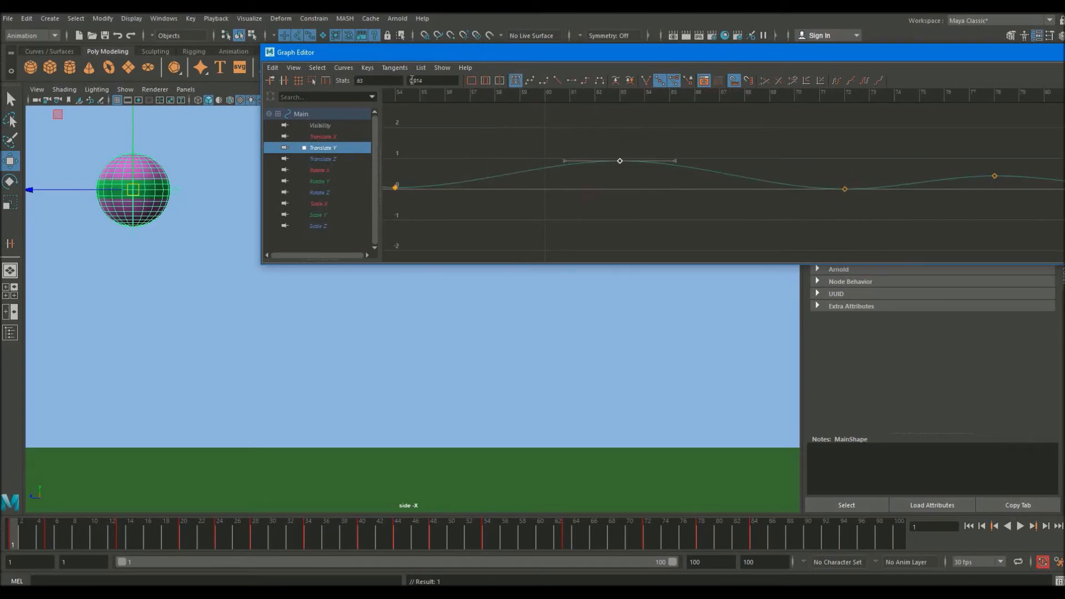
{"action": "left_click", "coordinate": [284, 81]}
{"action": "middle_click", "coordinate": [546, 168]}
{"action": "middle_click", "coordinate": [695, 168]}
{"action": "key", "text": "w"}
{"action": "left_click_drag", "start_coordinate": [747, 188], "coordinate": [513, 161]}
{"action": "right_click_drag", "start_coordinate": [581, 172], "coordinate": [622, 166], "text": "alt"}
{"action": "middle_click_drag", "start_coordinate": [622, 167], "coordinate": [622, 175], "text": "alt"}
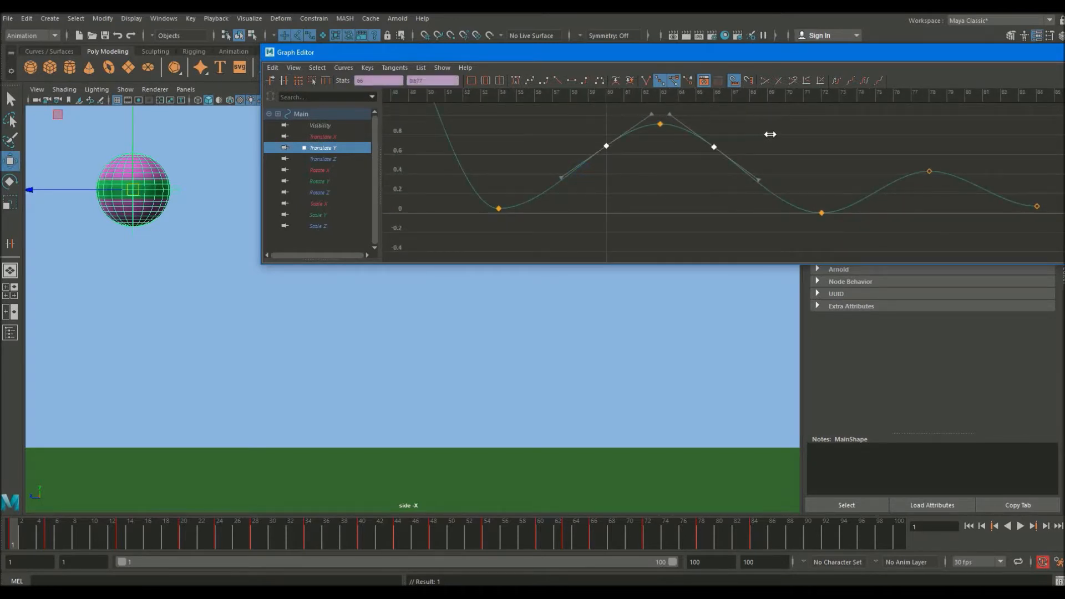
{"action": "middle_click_drag", "start_coordinate": [740, 139], "coordinate": [731, 133]}
Insert Translate Y keys at frames 75 and 81 around the frame 78 peak to round the last bounce
{"action": "middle_click_drag", "start_coordinate": [872, 177], "coordinate": [640, 144], "text": "alt"}
{"action": "left_click_drag", "start_coordinate": [766, 174], "coordinate": [692, 136]}
{"action": "middle_click", "coordinate": [643, 159]}
{"action": "middle_click", "coordinate": [751, 154]}
{"action": "middle_click_drag", "start_coordinate": [697, 137], "coordinate": [673, 142], "text": "alt"}
{"action": "right_click_drag", "start_coordinate": [888, 185], "coordinate": [741, 173], "text": "alt"}
{"action": "middle_click_drag", "start_coordinate": [799, 203], "coordinate": [860, 242], "text": "alt"}
{"action": "right_click_drag", "start_coordinate": [763, 186], "coordinate": [913, 184], "text": "alt"}
Play back the animation from frame 1 to check the rounded bounce arcs
{"action": "left_click_drag", "start_coordinate": [43, 543], "coordinate": [13, 541]}
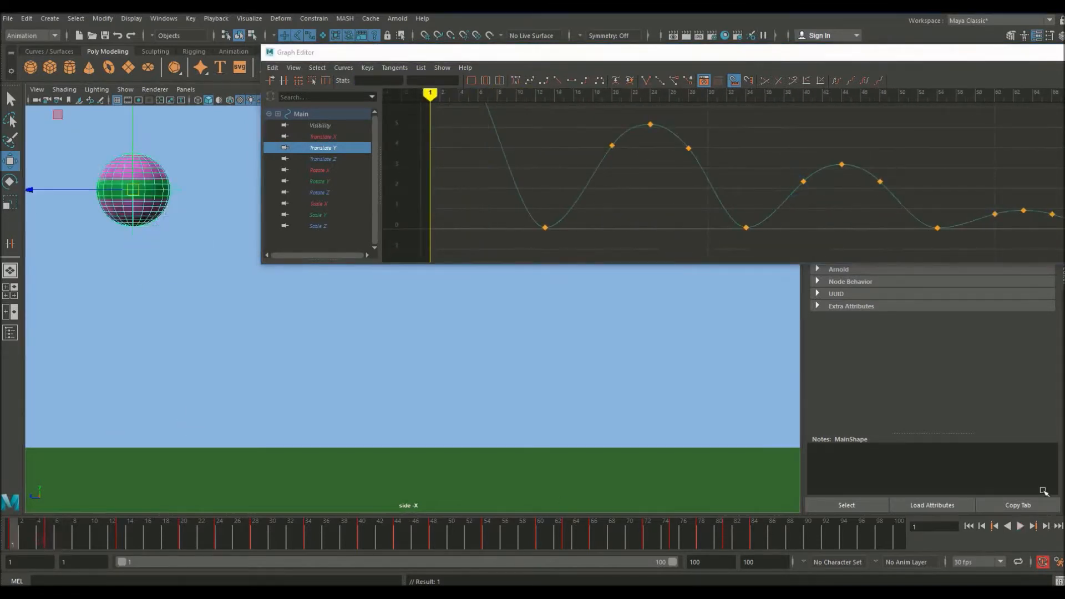
{"action": "left_click", "coordinate": [1019, 527]}
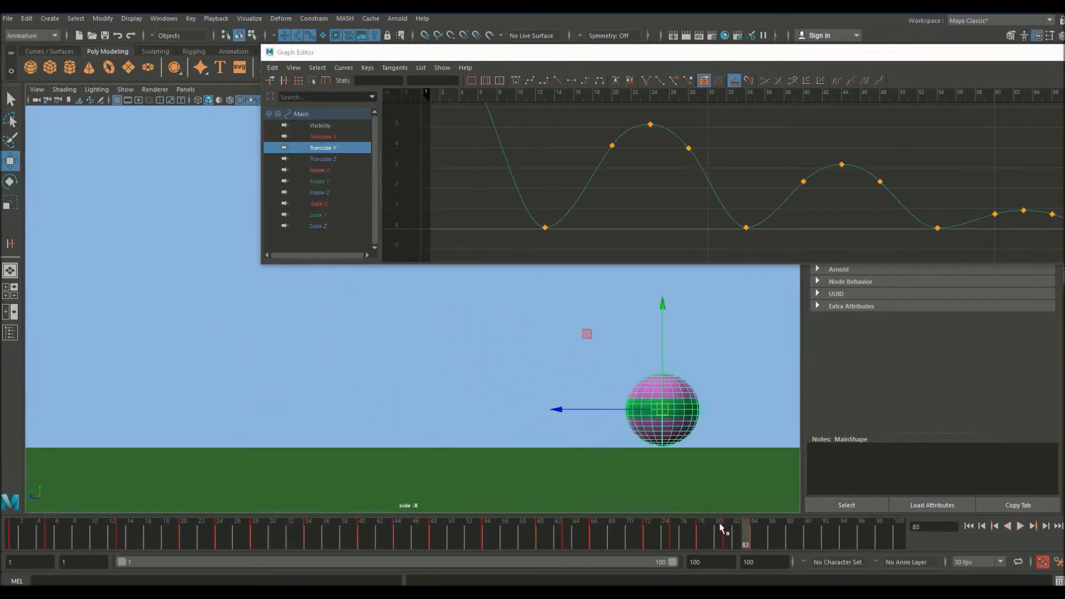
{"action": "key", "text": "Escape"}
Set the first ground-contact key at frame 13 on the Translate Y curve to Linear tangents
{"action": "right_click_drag", "start_coordinate": [747, 162], "coordinate": [699, 167], "text": "alt"}
{"action": "middle_click_drag", "start_coordinate": [700, 167], "coordinate": [713, 171], "text": "alt"}
{"action": "right_click_drag", "start_coordinate": [714, 172], "coordinate": [745, 172], "text": "alt+shift"}
{"action": "right_click_drag", "start_coordinate": [658, 183], "coordinate": [692, 183], "text": "alt"}
{"action": "middle_click_drag", "start_coordinate": [692, 183], "coordinate": [767, 183], "text": "alt"}
{"action": "left_click_drag", "start_coordinate": [558, 236], "coordinate": [440, 194]}
{"action": "middle_click_drag", "start_coordinate": [565, 175], "coordinate": [570, 178], "text": "alt"}
{"action": "right_click_drag", "start_coordinate": [574, 180], "coordinate": [638, 151], "text": "alt"}
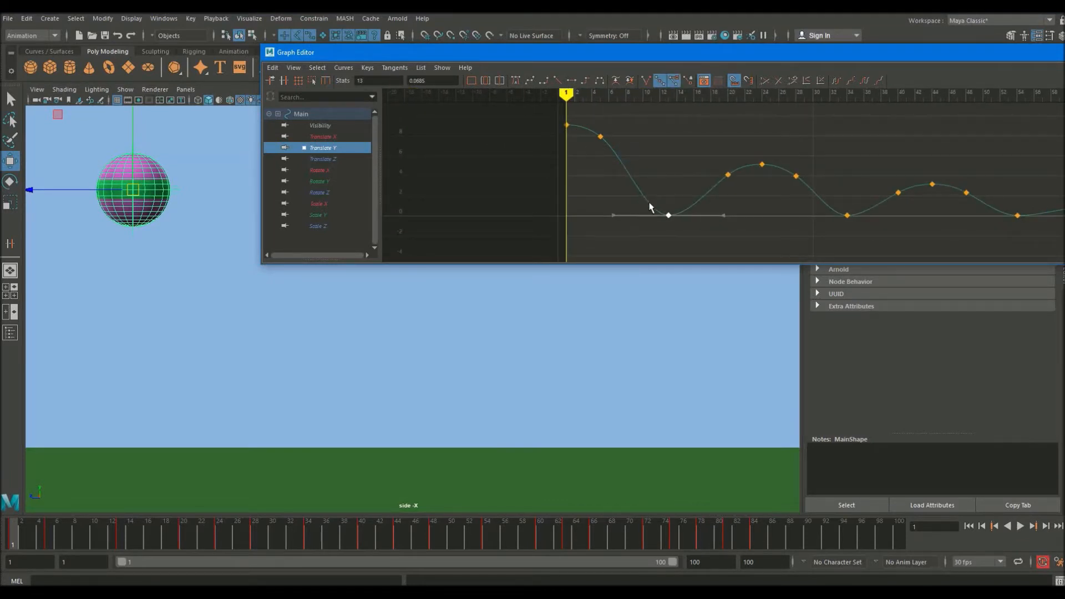
{"action": "middle_click_drag", "start_coordinate": [667, 194], "coordinate": [662, 170], "text": "alt"}
{"action": "right_click_drag", "start_coordinate": [663, 170], "coordinate": [703, 186], "text": "alt"}
{"action": "middle_click_drag", "start_coordinate": [703, 186], "coordinate": [659, 189], "text": "alt"}
{"action": "left_click", "coordinate": [556, 81]}
Set the remaining ground-contact keys on the Translate Y curve, from frame 34 onward, to Linear tangents
{"action": "right_click_drag", "start_coordinate": [659, 190], "coordinate": [634, 168], "text": "alt"}
{"action": "middle_click_drag", "start_coordinate": [634, 168], "coordinate": [585, 168], "text": "alt"}
{"action": "left_click_drag", "start_coordinate": [859, 235], "coordinate": [806, 192]}
{"action": "middle_click_drag", "start_coordinate": [686, 176], "coordinate": [391, 154], "text": "alt"}
{"action": "left_click", "coordinate": [722, 206]}
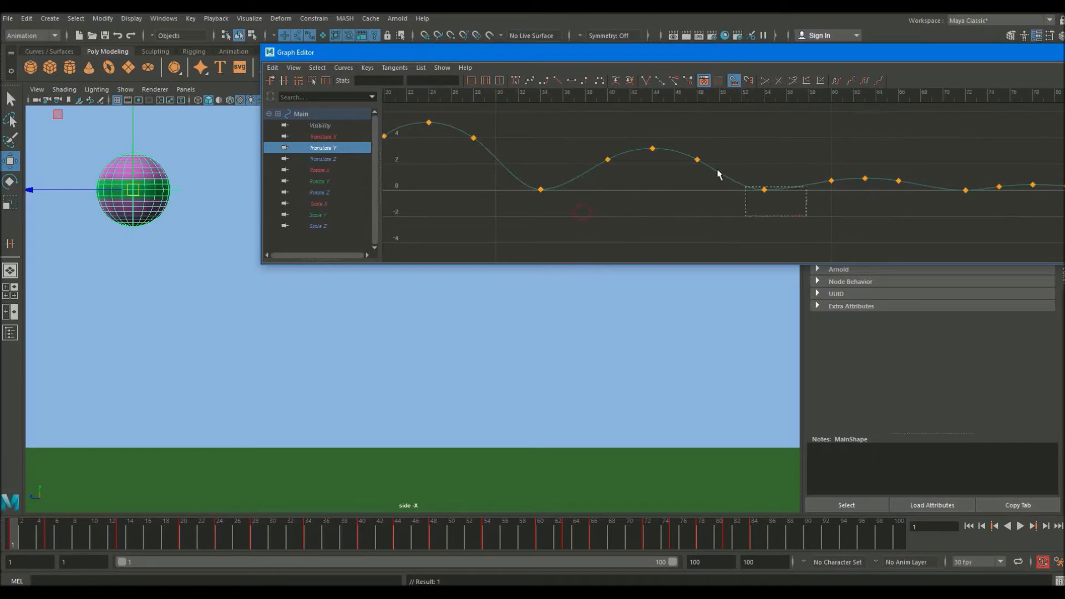
{"action": "left_click_drag", "start_coordinate": [806, 216], "coordinate": [745, 187]}
{"action": "left_click_drag", "start_coordinate": [582, 212], "coordinate": [519, 183], "text": "shift"}
{"action": "middle_click_drag", "start_coordinate": [747, 181], "coordinate": [543, 167], "text": "alt"}
{"action": "mouse_move", "coordinate": [716, 169]}
{"action": "right_mouse_down", "text": "alt"}
{"action": "mouse_move", "coordinate": [658, 169]}
{"action": "mouse_move", "coordinate": [724, 168]}
{"action": "right_mouse_up", "text": "alt"}
{"action": "middle_click_drag", "start_coordinate": [724, 168], "coordinate": [877, 205], "text": "alt"}
{"action": "left_click", "coordinate": [558, 81]}
Break the tangents of the ground-contact keys at frames 13, 34, 54 and 72 on the Translate Y curve
{"action": "right_click_drag", "start_coordinate": [821, 197], "coordinate": [767, 195], "text": "alt"}
{"action": "middle_click_drag", "start_coordinate": [700, 166], "coordinate": [721, 190], "text": "alt"}
{"action": "left_click_drag", "start_coordinate": [650, 237], "coordinate": [623, 221]}
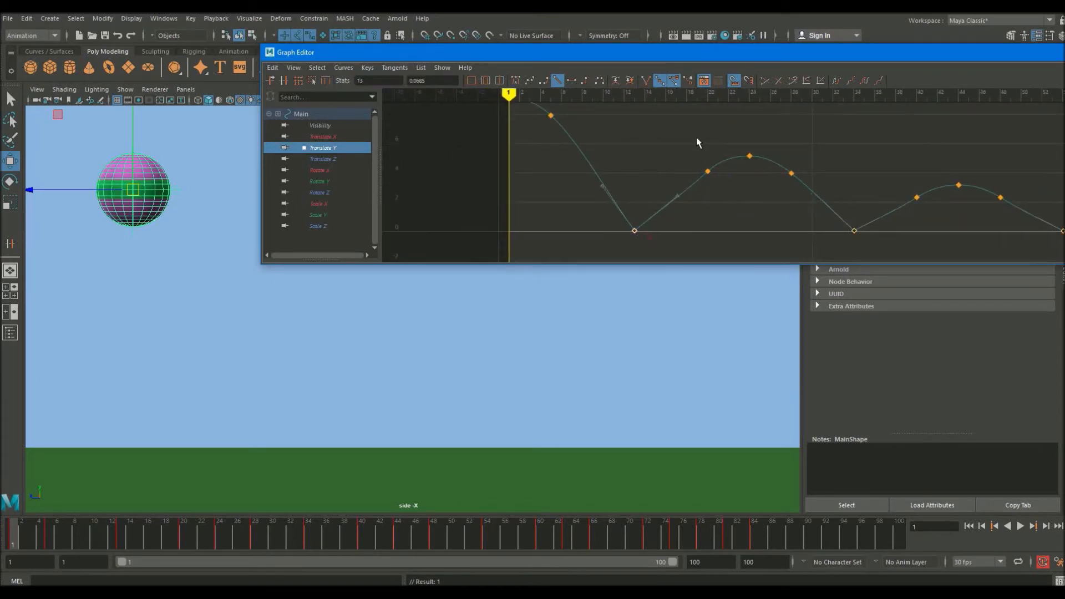
{"action": "left_click_drag", "start_coordinate": [875, 243], "coordinate": [827, 217]}
{"action": "middle_click_drag", "start_coordinate": [827, 216], "coordinate": [682, 178], "text": "alt"}
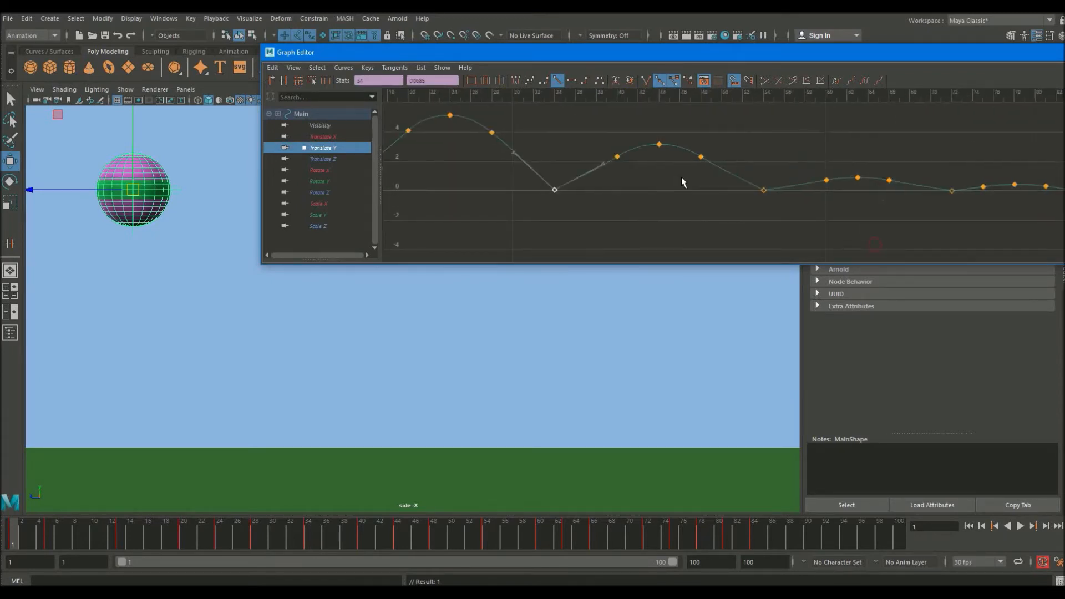
{"action": "left_click_drag", "start_coordinate": [798, 224], "coordinate": [749, 178]}
{"action": "middle_click_drag", "start_coordinate": [826, 188], "coordinate": [646, 188], "text": "alt"}
{"action": "right_click_drag", "start_coordinate": [716, 197], "coordinate": [813, 212], "text": "alt"}
{"action": "left_click_drag", "start_coordinate": [810, 215], "coordinate": [770, 191]}
{"action": "middle_click_drag", "start_coordinate": [764, 165], "coordinate": [894, 159], "text": "alt"}
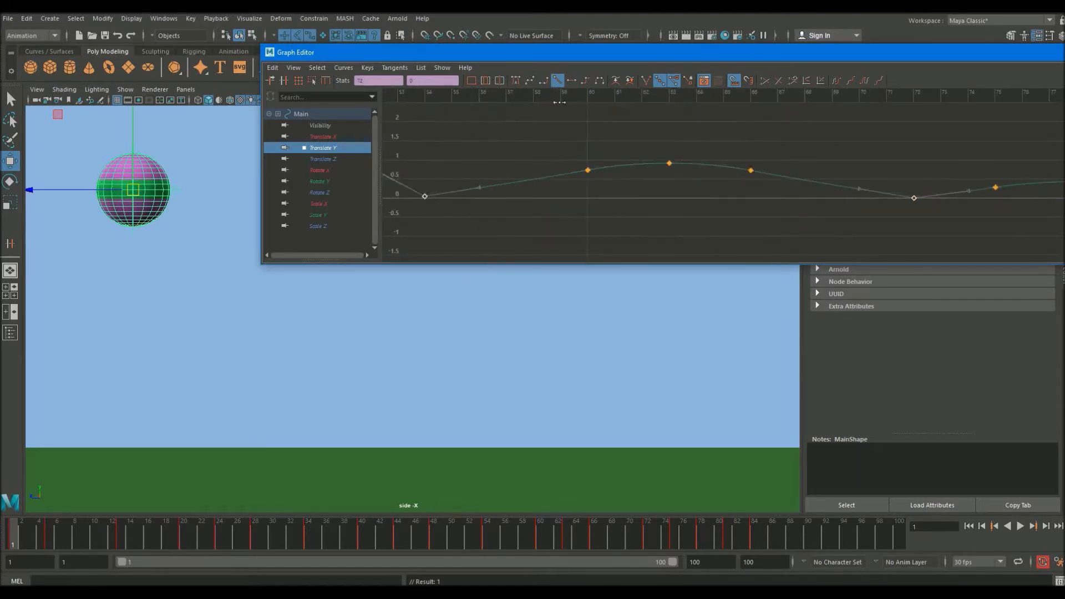
{"action": "left_click", "coordinate": [649, 81]}
Adjust the broken tangent handles at the frame 13 ground contact so the Translate Y curve bows outward
{"action": "right_click_drag", "start_coordinate": [791, 155], "coordinate": [723, 154], "text": "alt"}
{"action": "middle_click_drag", "start_coordinate": [725, 154], "coordinate": [1021, 165], "text": "alt"}
{"action": "right_click_drag", "start_coordinate": [719, 151], "coordinate": [791, 162], "text": "alt"}
{"action": "middle_click_drag", "start_coordinate": [670, 206], "coordinate": [716, 219], "text": "alt"}
{"action": "left_click_drag", "start_coordinate": [700, 213], "coordinate": [651, 155]}
{"action": "middle_click_drag", "start_coordinate": [656, 161], "coordinate": [657, 149]}
{"action": "left_click_drag", "start_coordinate": [595, 187], "coordinate": [548, 149]}
{"action": "middle_click_drag", "start_coordinate": [548, 147], "coordinate": [566, 149]}
Refine the curvature of the first drop and rebound on Translate Y, including the outgoing tangent at frame 5
{"action": "right_click_drag", "start_coordinate": [622, 148], "coordinate": [575, 147], "text": "alt"}
{"action": "middle_click_drag", "start_coordinate": [575, 147], "coordinate": [582, 156], "text": "alt"}
{"action": "right_click_drag", "start_coordinate": [583, 156], "coordinate": [657, 145], "text": "alt"}
{"action": "middle_click_drag", "start_coordinate": [657, 145], "coordinate": [612, 178], "text": "alt"}
{"action": "left_click_drag", "start_coordinate": [759, 203], "coordinate": [690, 130]}
{"action": "middle_click_drag", "start_coordinate": [689, 129], "coordinate": [688, 120]}
{"action": "left_click_drag", "start_coordinate": [726, 203], "coordinate": [647, 153]}
{"action": "mouse_move", "coordinate": [647, 153]}
{"action": "middle_mouse_down"}
{"action": "mouse_move", "coordinate": [642, 137]}
{"action": "mouse_move", "coordinate": [653, 145]}
{"action": "middle_mouse_up"}
{"action": "right_click_drag", "start_coordinate": [660, 167], "coordinate": [585, 163], "text": "alt"}
{"action": "left_click", "coordinate": [584, 152]}
{"action": "left_click_drag", "start_coordinate": [628, 184], "coordinate": [563, 128]}
{"action": "middle_click_drag", "start_coordinate": [564, 130], "coordinate": [572, 123]}
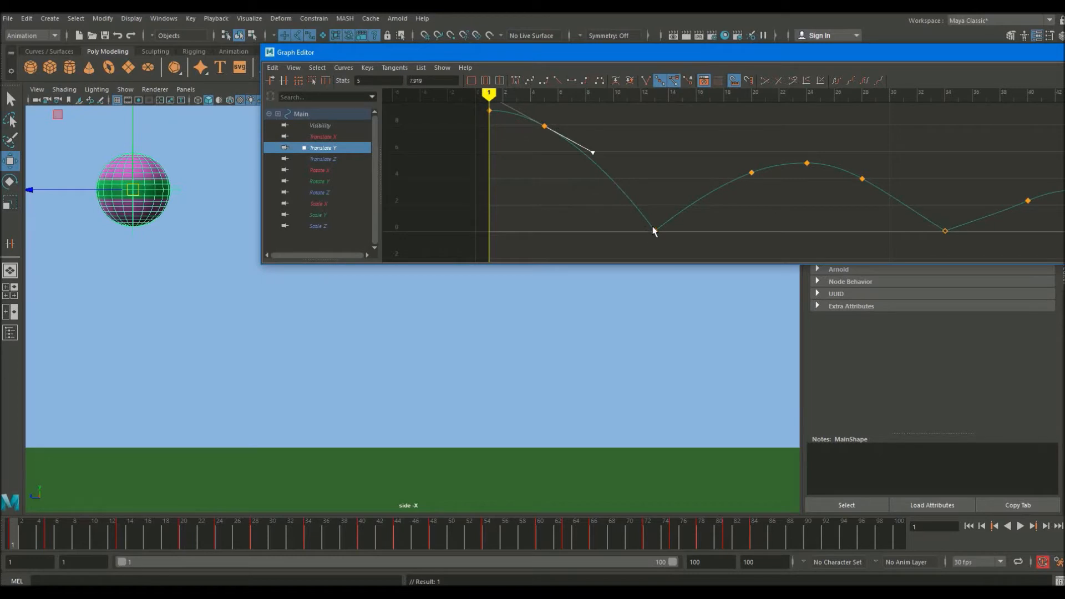
Fine-tune the first bounce arc around the frame 24 peak on the Translate Y curve
{"action": "middle_click_drag", "start_coordinate": [791, 166], "coordinate": [657, 137], "text": "alt"}
{"action": "scroll", "coordinate": [664, 147], "scroll_direction": "up", "scroll_amount": 3}
{"action": "left_click_drag", "start_coordinate": [623, 176], "coordinate": [543, 135]}
{"action": "middle_click_drag", "start_coordinate": [543, 134], "coordinate": [542, 131]}
{"action": "middle_click_drag", "start_coordinate": [595, 151], "coordinate": [309, 111], "text": "alt"}
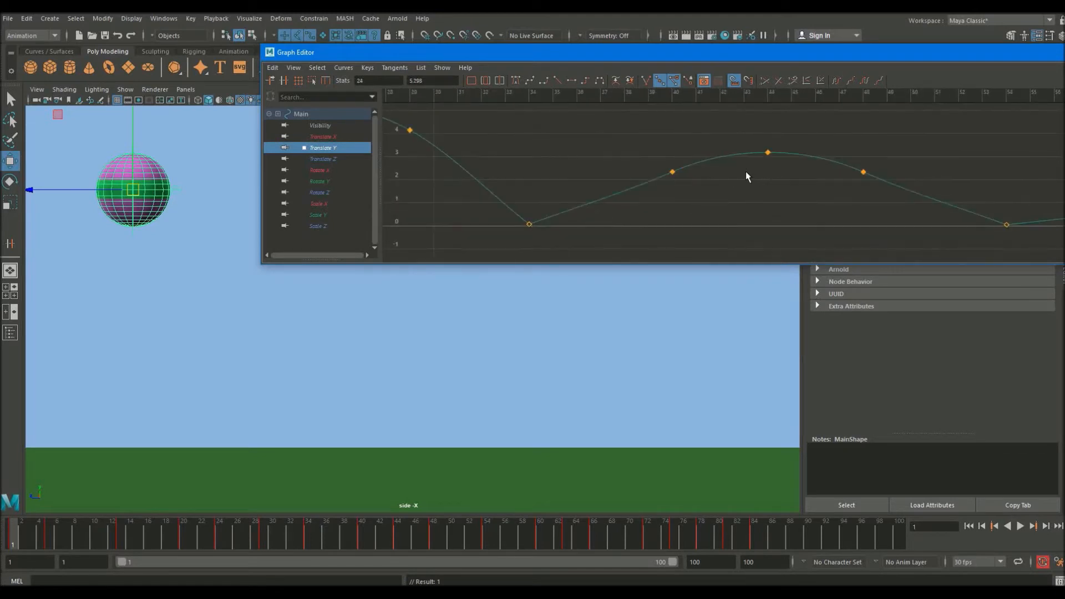
Adjust the Translate Y keys and tangents around the frame 44 peak to make the second bounce arc fuller
{"action": "middle_click_drag", "start_coordinate": [615, 146], "coordinate": [585, 143]}
{"action": "middle_click_drag", "start_coordinate": [679, 121], "coordinate": [684, 126]}
{"action": "middle_click_drag", "start_coordinate": [936, 210], "coordinate": [808, 195], "text": "alt"}
{"action": "left_click_drag", "start_coordinate": [774, 184], "coordinate": [703, 142]}
{"action": "middle_click_drag", "start_coordinate": [723, 146], "coordinate": [721, 144]}
{"action": "left_click_drag", "start_coordinate": [800, 197], "coordinate": [774, 162]}
{"action": "middle_click_drag", "start_coordinate": [775, 147], "coordinate": [773, 140]}
{"action": "left_click_drag", "start_coordinate": [763, 185], "coordinate": [702, 148]}
{"action": "middle_click_drag", "start_coordinate": [708, 144], "coordinate": [708, 141]}
Move the Translate Y key at frame 60 to frame 59 to widen the third bounce arc, and clear the selection
{"action": "middle_click_drag", "start_coordinate": [1061, 208], "coordinate": [730, 187], "text": "alt"}
{"action": "right_click_drag", "start_coordinate": [737, 201], "coordinate": [717, 191], "text": "alt"}
{"action": "left_click_drag", "start_coordinate": [718, 196], "coordinate": [646, 128]}
{"action": "middle_click_drag", "start_coordinate": [647, 129], "coordinate": [631, 126]}
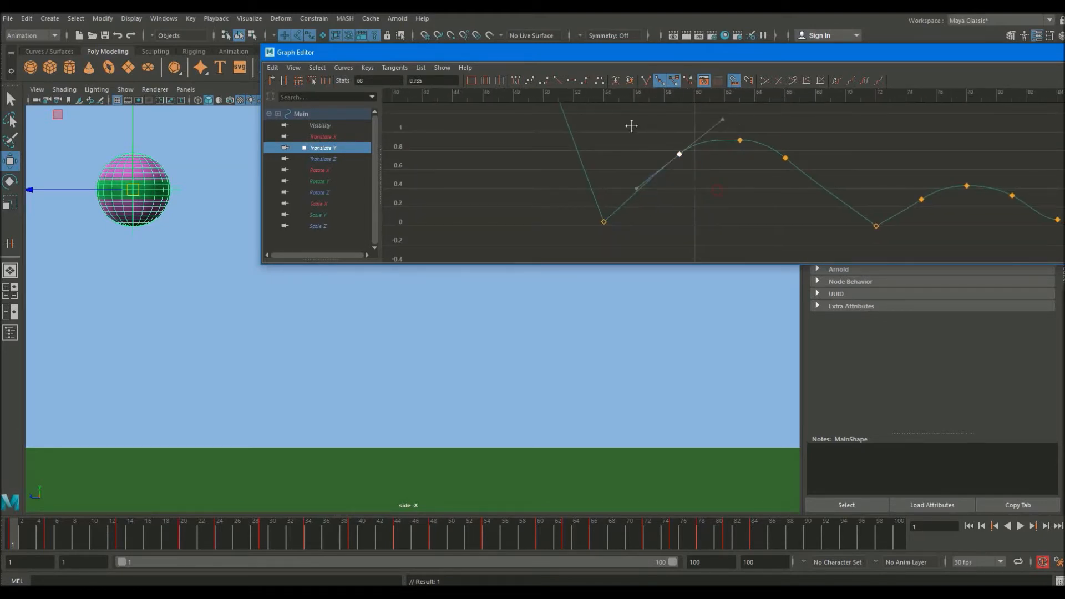
{"action": "left_click", "coordinate": [604, 220]}
{"action": "middle_click_drag", "start_coordinate": [910, 194], "coordinate": [655, 183], "text": "alt"}
{"action": "left_click_drag", "start_coordinate": [827, 202], "coordinate": [777, 163]}
{"action": "right_click_drag", "start_coordinate": [832, 142], "coordinate": [775, 155], "text": "alt"}
{"action": "left_click", "coordinate": [619, 369]}
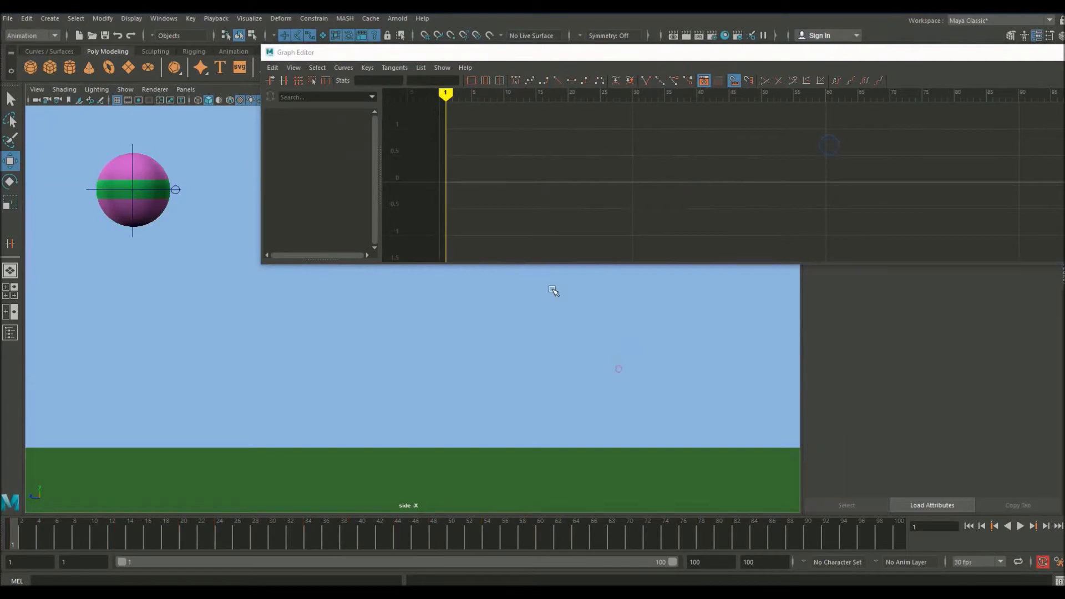
Minimize the Graph Editor and play back the animation to check the reshaped bounces
{"action": "left_click_drag", "start_coordinate": [1014, 56], "coordinate": [770, 58]}
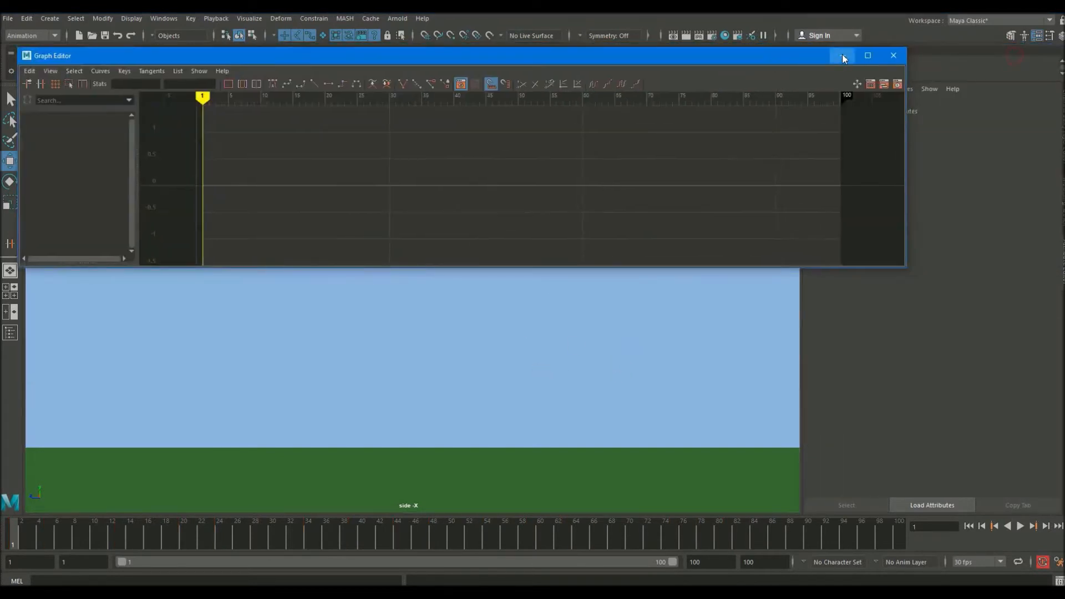
{"action": "left_click", "coordinate": [843, 55]}
{"action": "left_click", "coordinate": [1020, 527]}
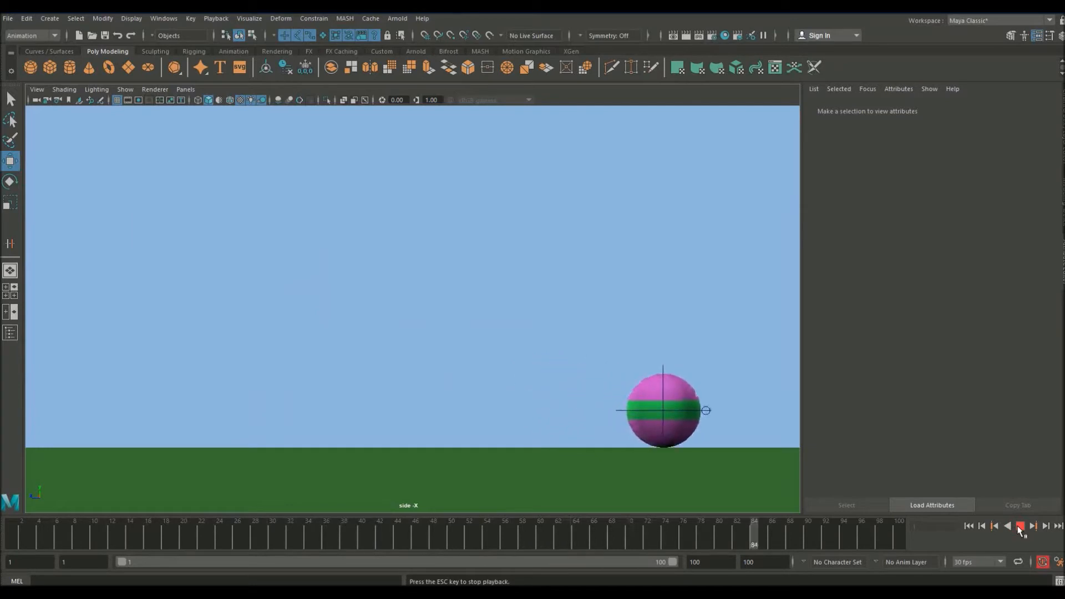
{"action": "left_click", "coordinate": [1019, 527]}
Select the ball's Main control and display its Translate Z curve in the Graph Editor
{"action": "left_click", "coordinate": [619, 411]}
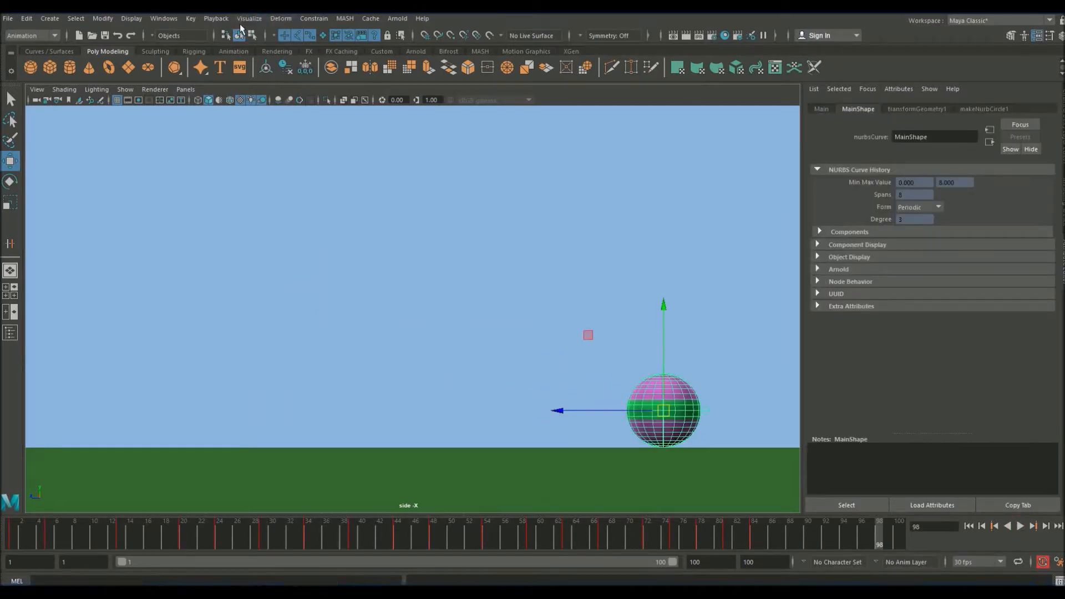
{"action": "left_click", "coordinate": [154, 18]}
{"action": "mouse_move", "coordinate": [250, 81]}
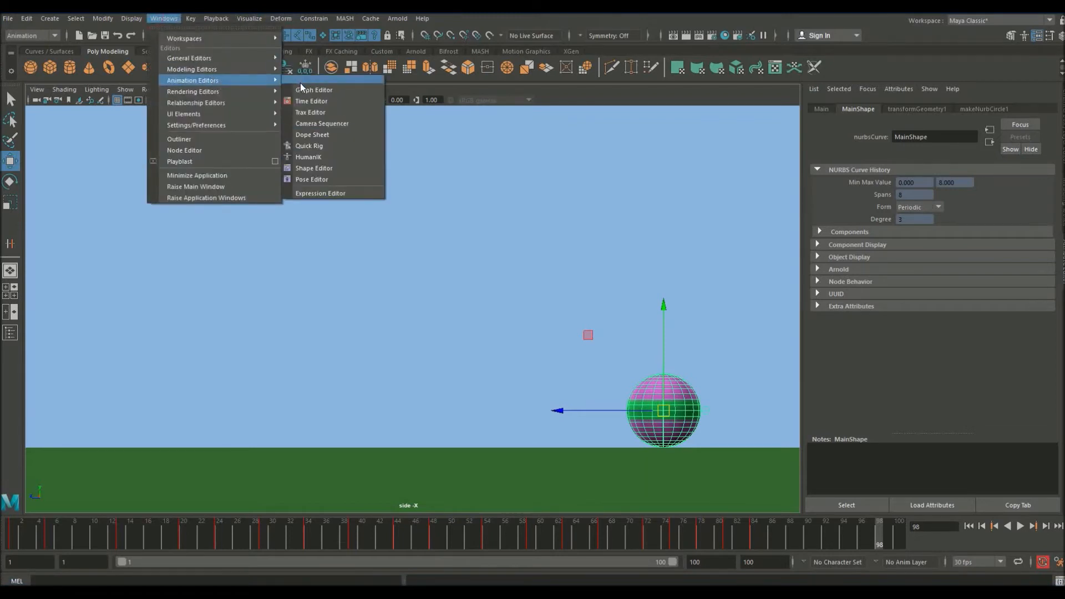
{"action": "left_click", "coordinate": [307, 91]}
{"action": "left_click", "coordinate": [89, 163]}
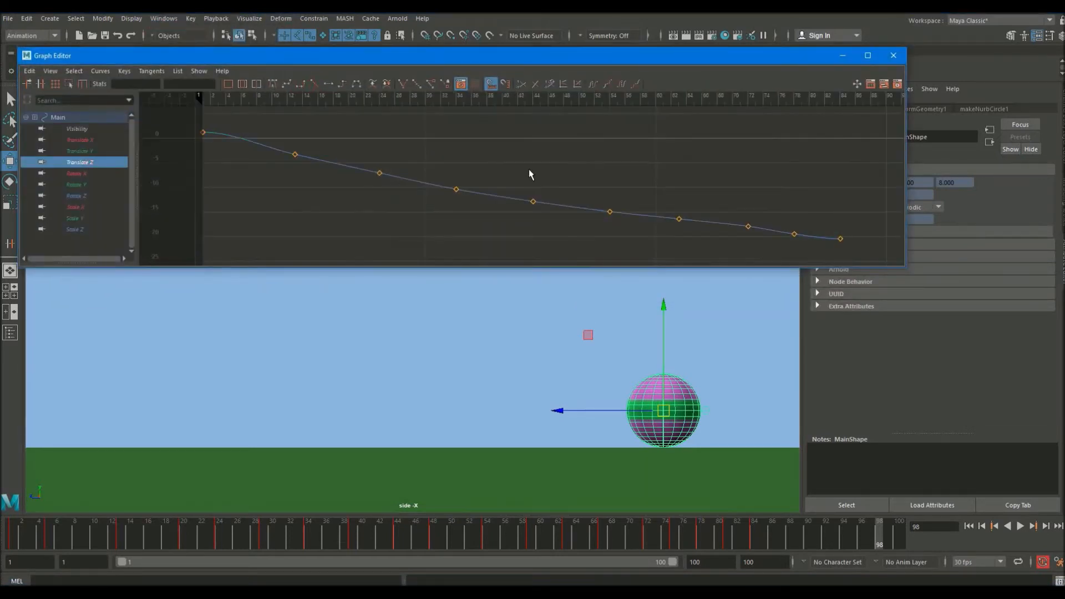
{"action": "scroll", "coordinate": [580, 192], "scroll_direction": "down", "scroll_amount": 4}
{"action": "scroll", "coordinate": [579, 191], "scroll_direction": "up", "scroll_amount": 1}
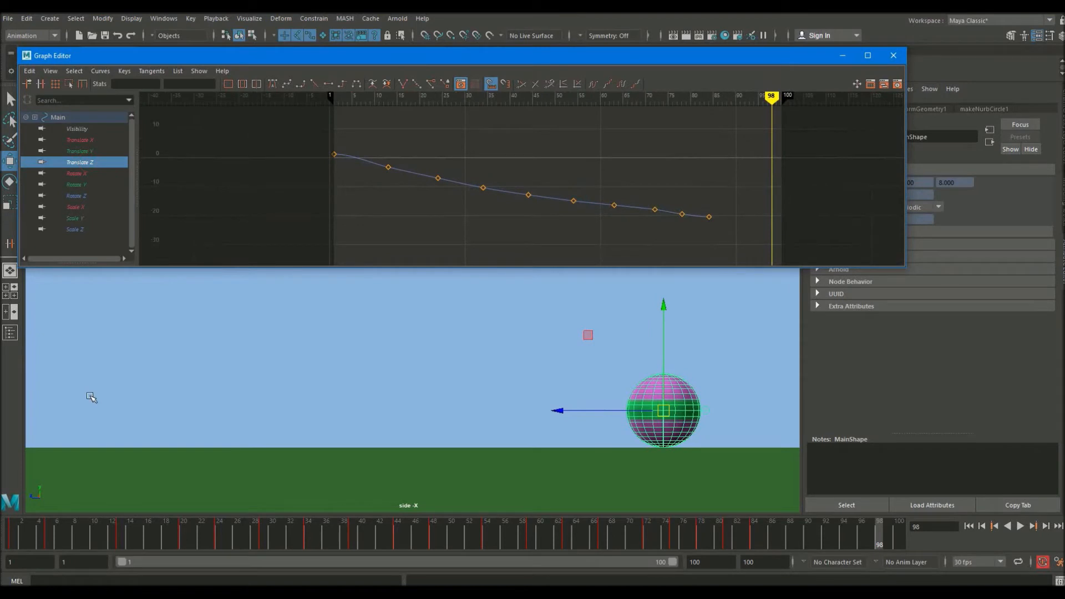
Delete all Translate Z keys between the first and the last key
{"action": "mouse_move", "coordinate": [557, 410]}
{"action": "left_mouse_down"}
{"action": "mouse_move", "coordinate": [606, 407]}
{"action": "mouse_move", "coordinate": [566, 409]}
{"action": "left_mouse_up"}
{"action": "key", "text": "ctrl+z"}
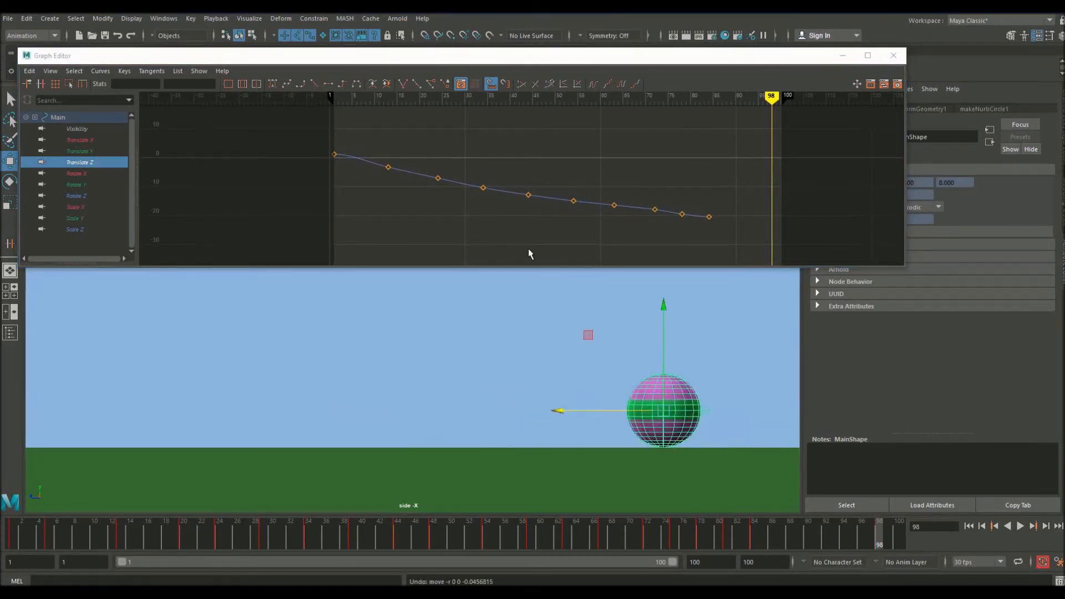
{"action": "left_click", "coordinate": [627, 187]}
{"action": "left_click_drag", "start_coordinate": [694, 227], "coordinate": [377, 136]}
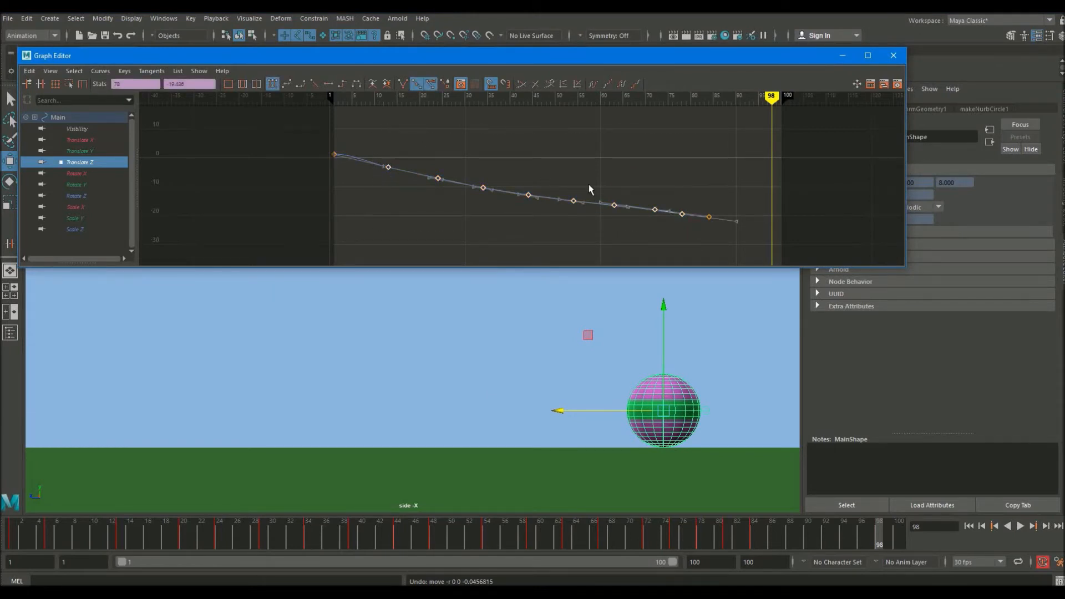
{"action": "key", "text": "Delete"}
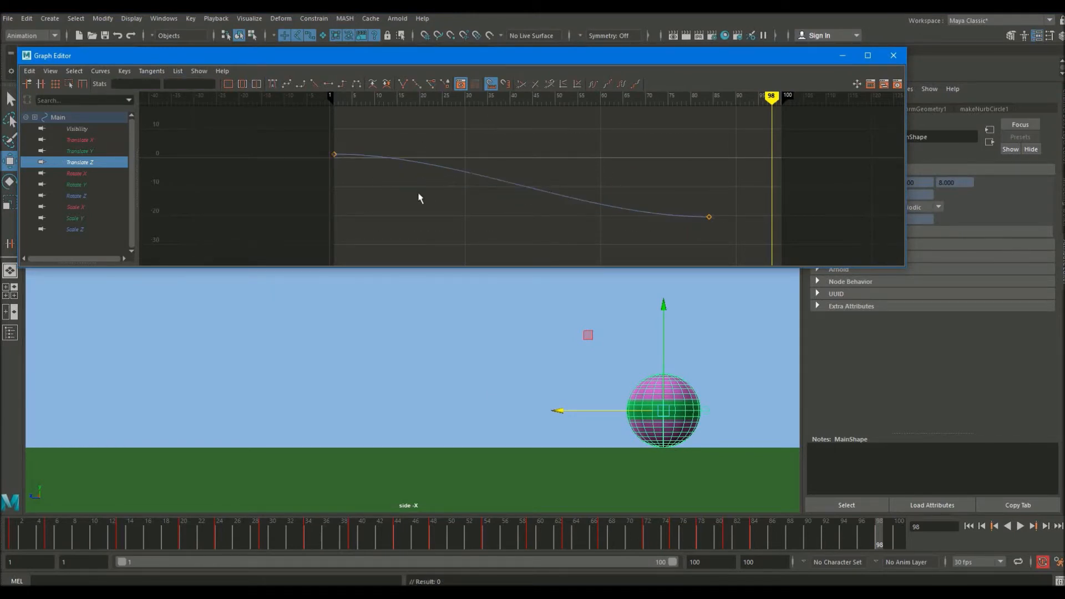
Set the first Translate Z key at frame 1 to Linear tangents
{"action": "left_click", "coordinate": [335, 155]}
{"action": "left_click_drag", "start_coordinate": [298, 131], "coordinate": [321, 106]}
{"action": "left_click", "coordinate": [314, 83]}
Play back the forward motion and adjust the tangent of the last Translate Z key at frame 84
{"action": "left_click_drag", "start_coordinate": [756, 218], "coordinate": [646, 197]}
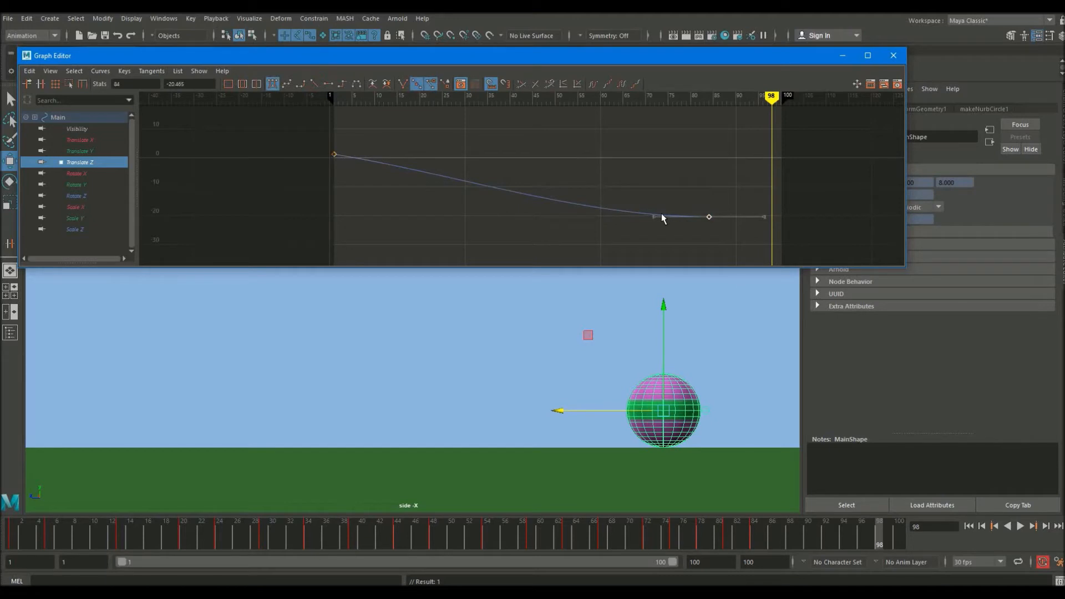
{"action": "right_click_drag", "start_coordinate": [500, 178], "coordinate": [553, 191], "text": "alt+shift"}
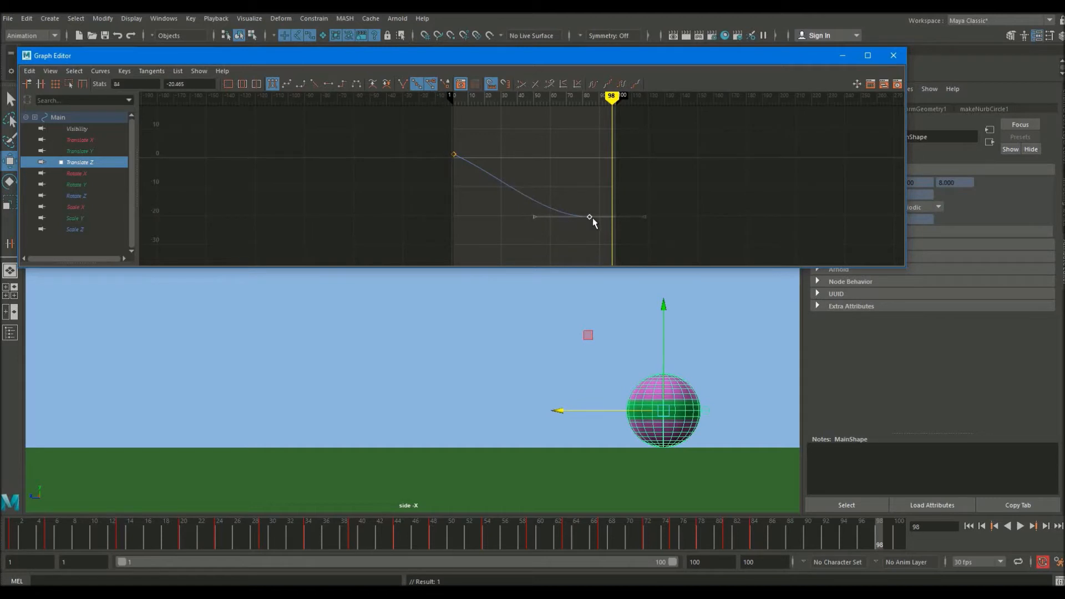
{"action": "left_click", "coordinate": [503, 547]}
{"action": "key", "text": "alt+v"}
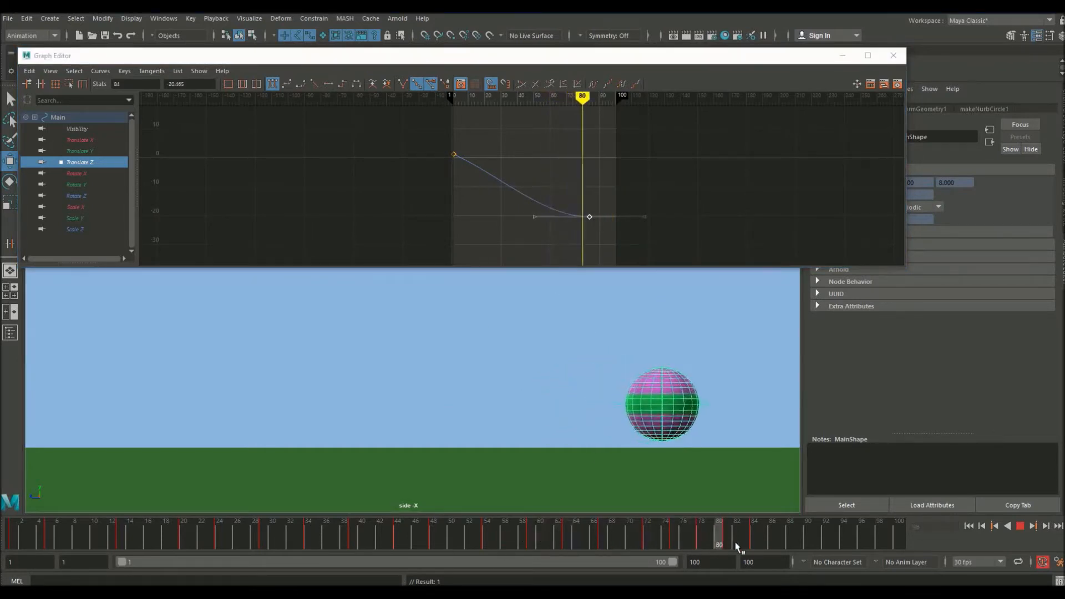
{"action": "left_click", "coordinate": [676, 541]}
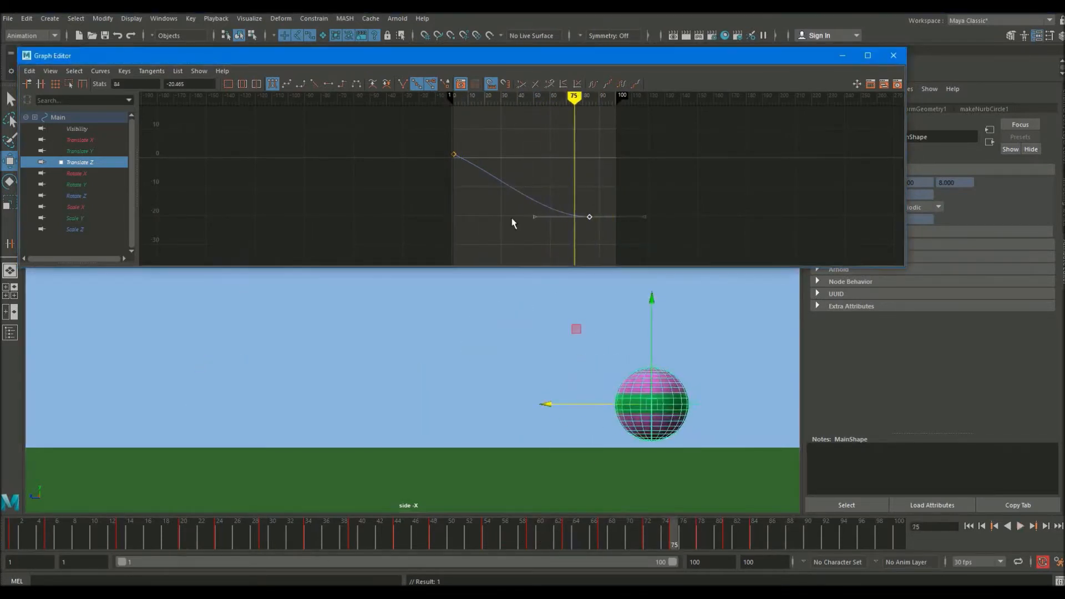
{"action": "middle_click_drag", "start_coordinate": [501, 193], "coordinate": [511, 186]}
Return to the first frame, minimize the Graph Editor, and play back the animation with nothing selected
{"action": "left_click", "coordinate": [676, 542]}
{"action": "key", "text": "alt+shift+v"}
{"action": "left_click", "coordinate": [850, 59]}
{"action": "left_click", "coordinate": [851, 59]}
{"action": "left_click", "coordinate": [566, 275]}
{"action": "left_click", "coordinate": [1022, 526]}
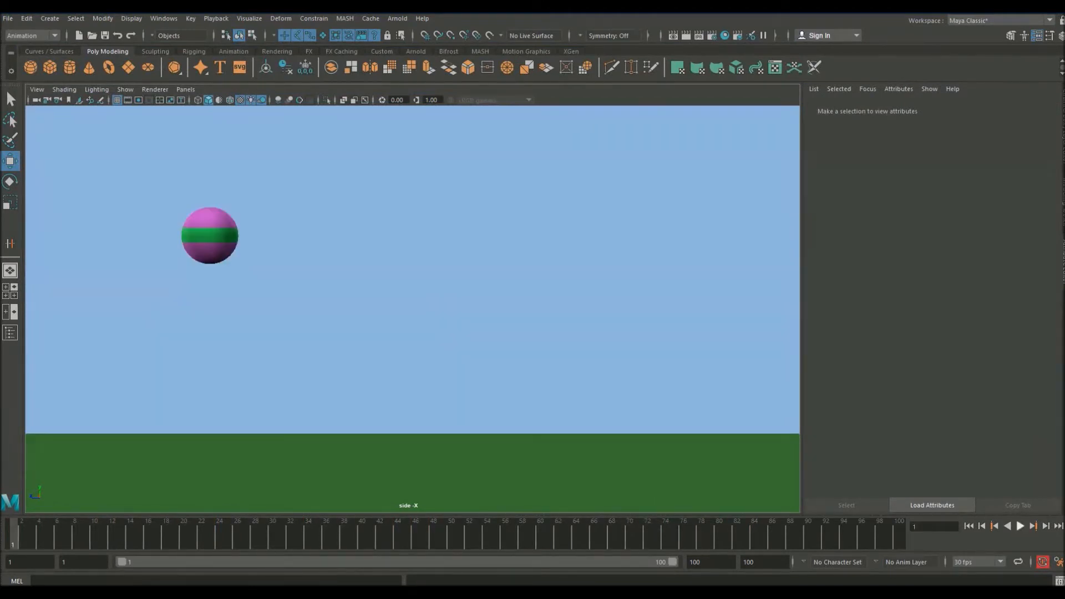
{"action": "left_click", "coordinate": [1020, 527]}
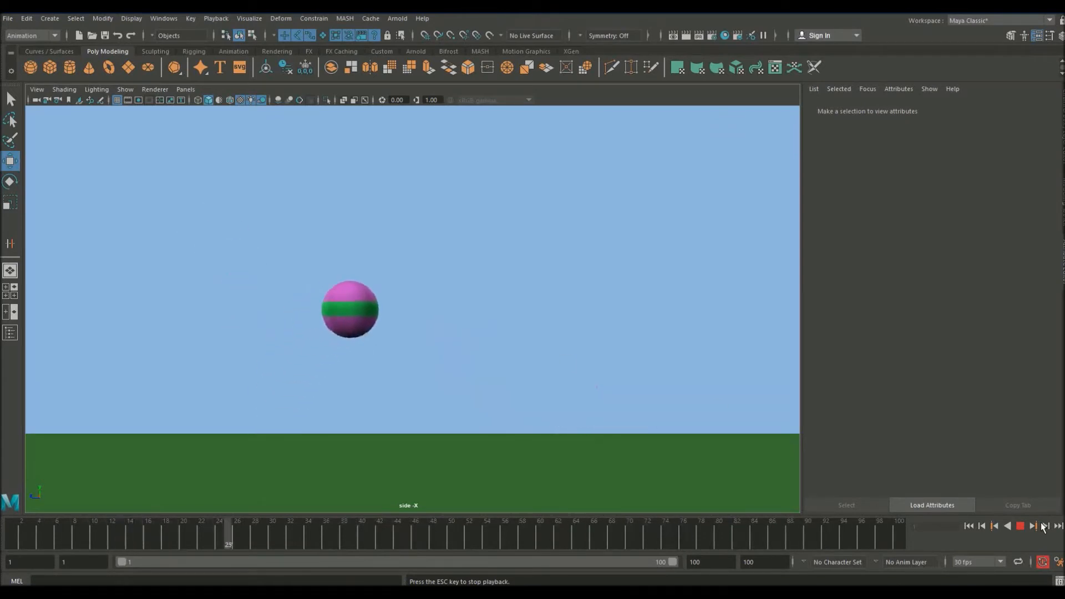
{"action": "left_click", "coordinate": [1020, 526]}
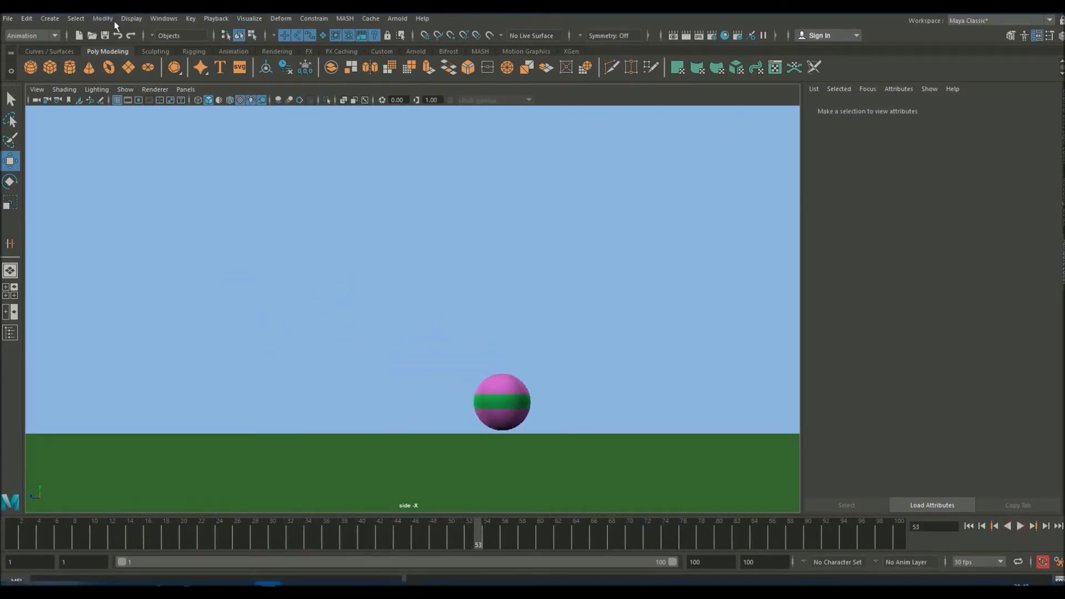
Reopen the Graph Editor and display the Translate Z curve of the ball's Main control
{"action": "left_click", "coordinate": [151, 19]}
{"action": "mouse_move", "coordinate": [194, 85]}
{"action": "left_click", "coordinate": [316, 84]}
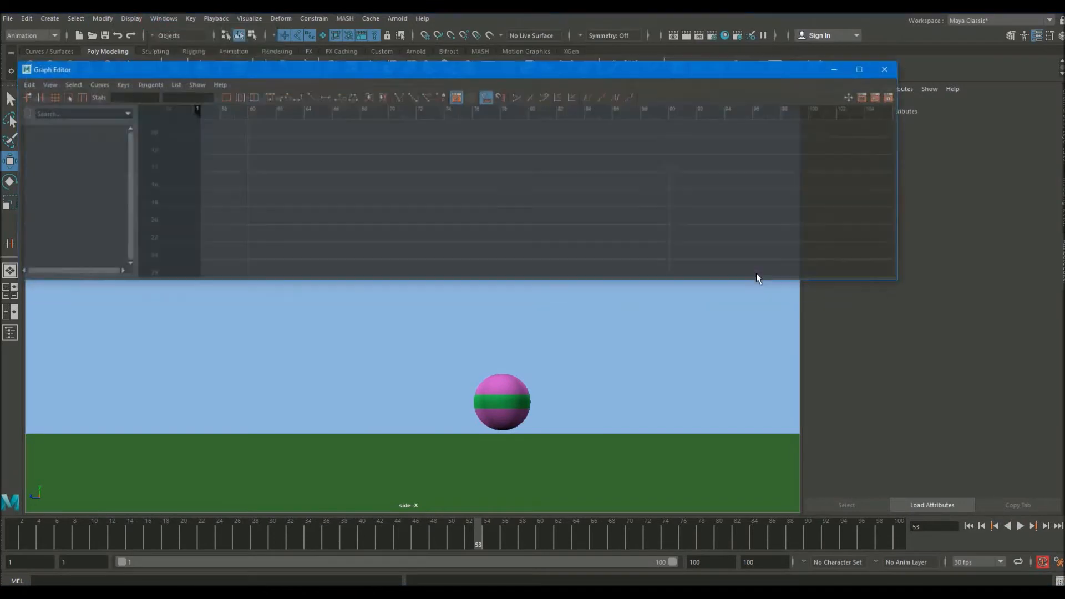
{"action": "left_click_drag", "start_coordinate": [245, 54], "coordinate": [215, 55]}
{"action": "left_click", "coordinate": [126, 89]}
{"action": "left_click", "coordinate": [145, 159]}
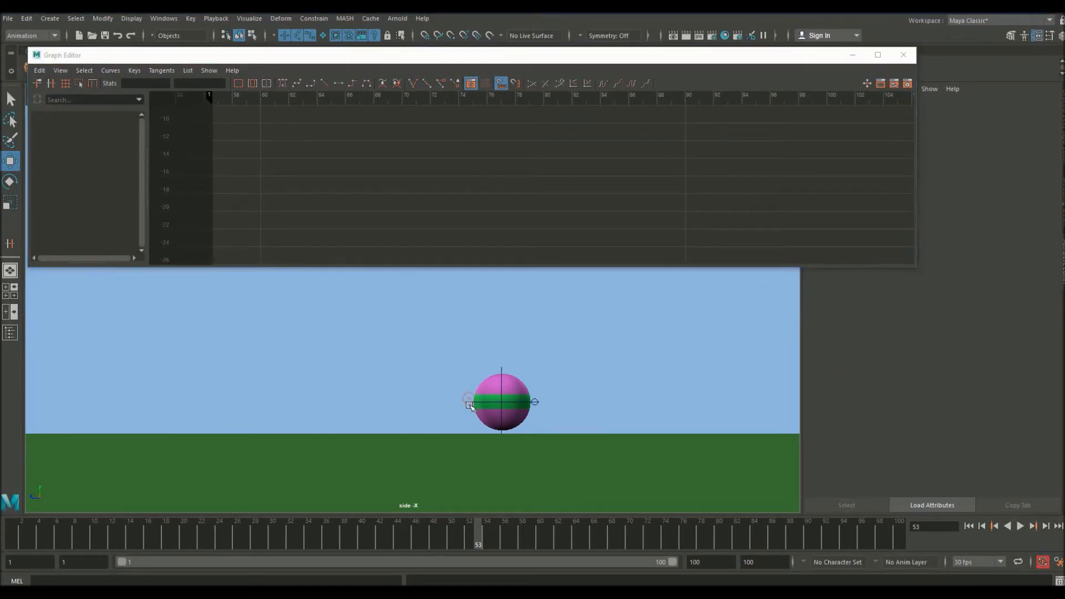
{"action": "left_click", "coordinate": [465, 404]}
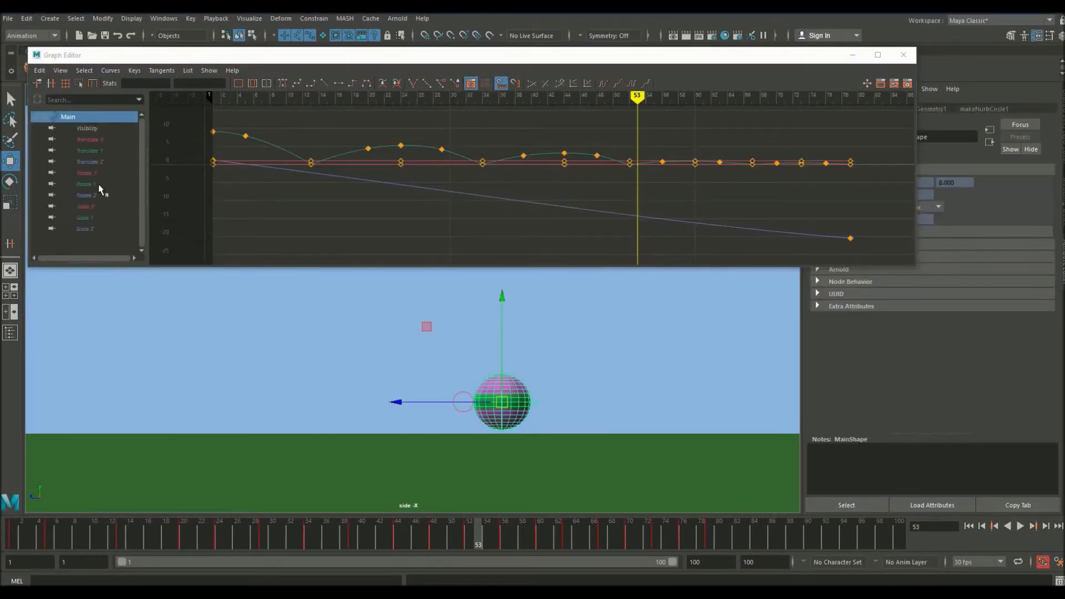
{"action": "left_click", "coordinate": [87, 195]}
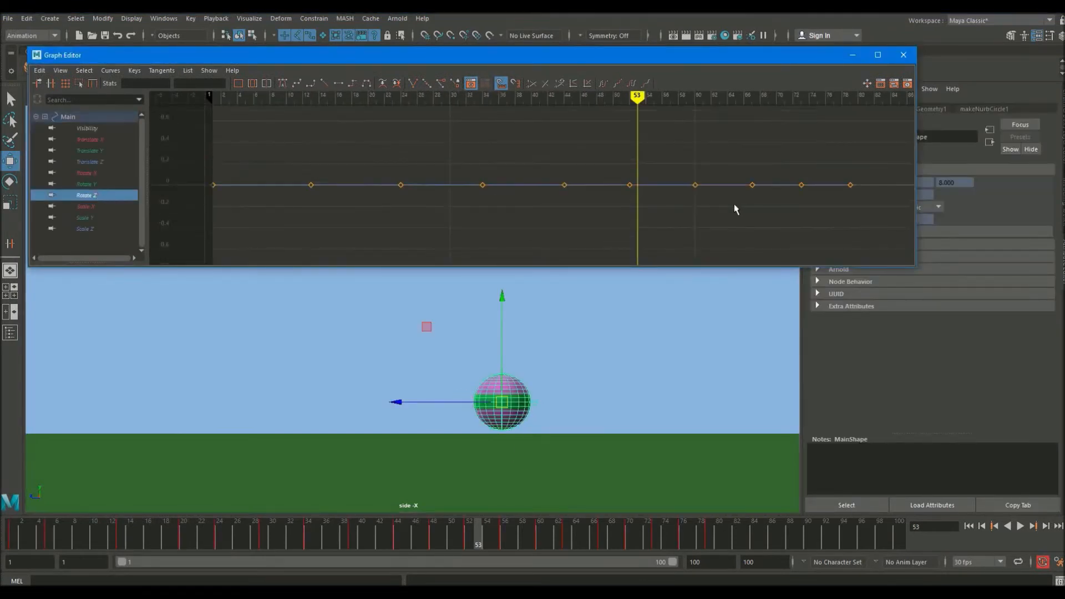
{"action": "left_click", "coordinate": [101, 162]}
Add a Translate Z key at frame 85 and move it lower and out to frame 89 to ease the roll
{"action": "middle_click_drag", "start_coordinate": [680, 193], "coordinate": [509, 164], "text": "alt"}
{"action": "middle_click_drag", "start_coordinate": [691, 203], "coordinate": [631, 194], "text": "alt"}
{"action": "scroll", "coordinate": [638, 196], "scroll_direction": "up", "scroll_amount": 3}
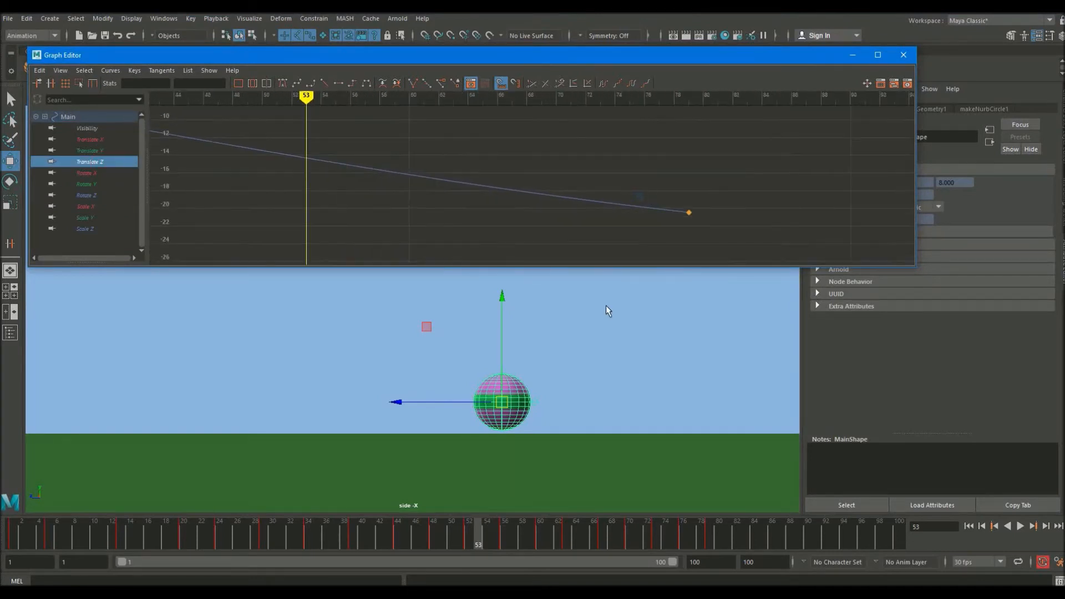
{"action": "left_click_drag", "start_coordinate": [488, 536], "coordinate": [764, 548]}
{"action": "left_click", "coordinate": [722, 228]}
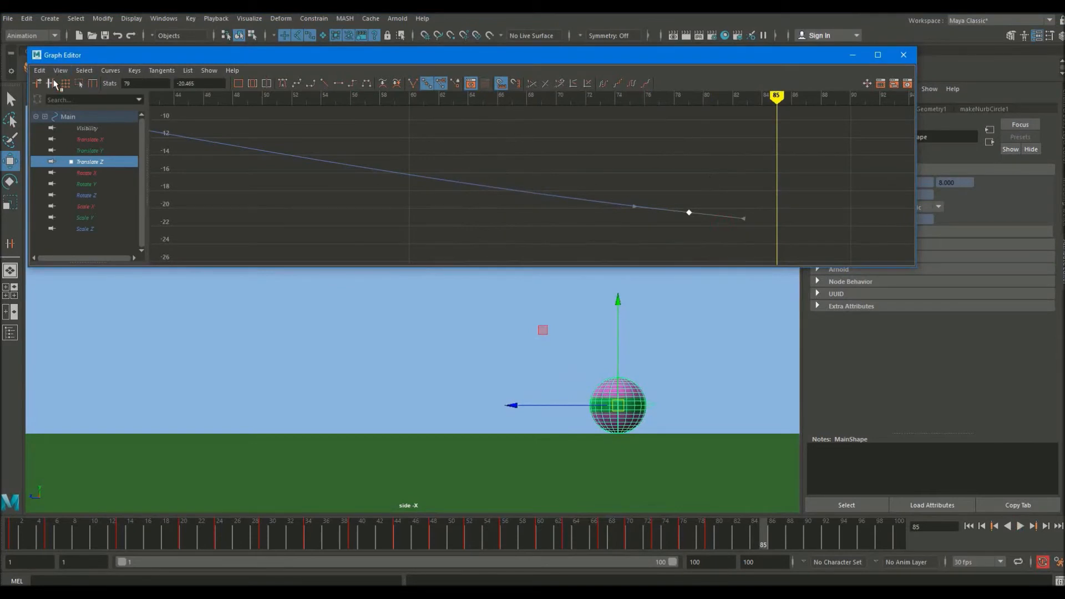
{"action": "middle_click_drag", "start_coordinate": [799, 236], "coordinate": [793, 189]}
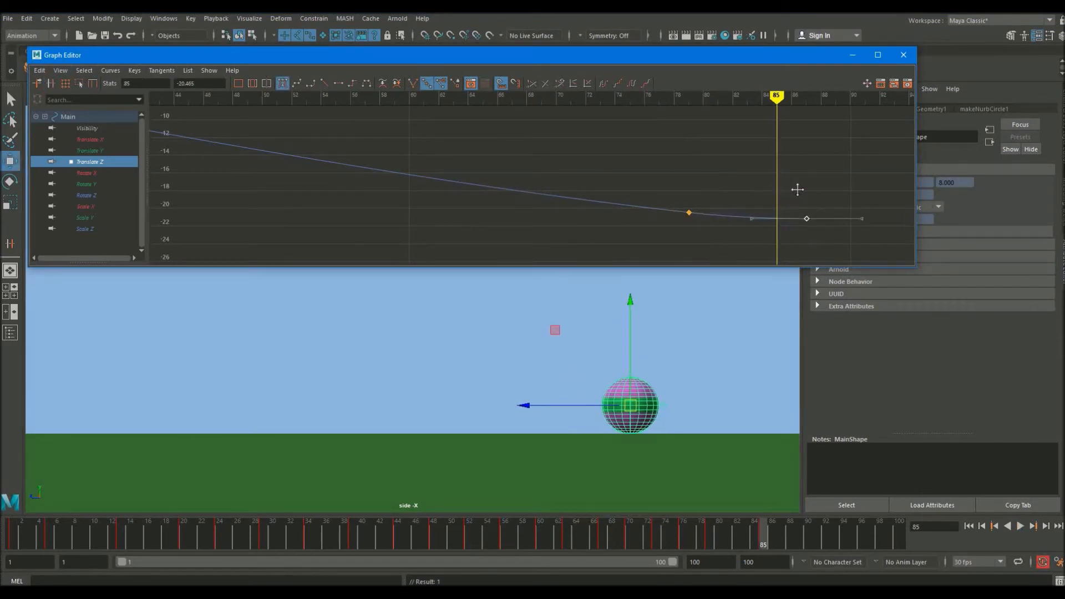
{"action": "middle_click_drag", "start_coordinate": [829, 189], "coordinate": [830, 191]}
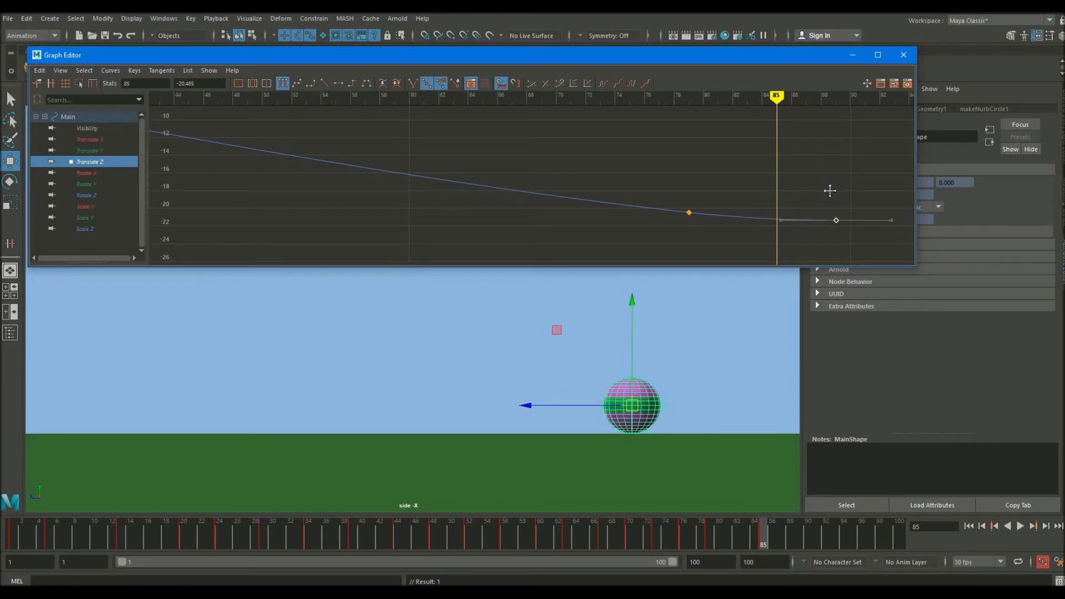
Move the last Translate Z key out to frame 96 at about -21.6 so the ball eases to a stop
{"action": "left_click_drag", "start_coordinate": [576, 525], "coordinate": [790, 535]}
{"action": "middle_click", "coordinate": [773, 195]}
{"action": "middle_click_drag", "start_coordinate": [775, 201], "coordinate": [626, 169], "text": "alt"}
{"action": "right_click_drag", "start_coordinate": [625, 169], "coordinate": [666, 220], "text": "alt+shift"}
{"action": "middle_click_drag", "start_coordinate": [652, 164], "coordinate": [654, 170]}
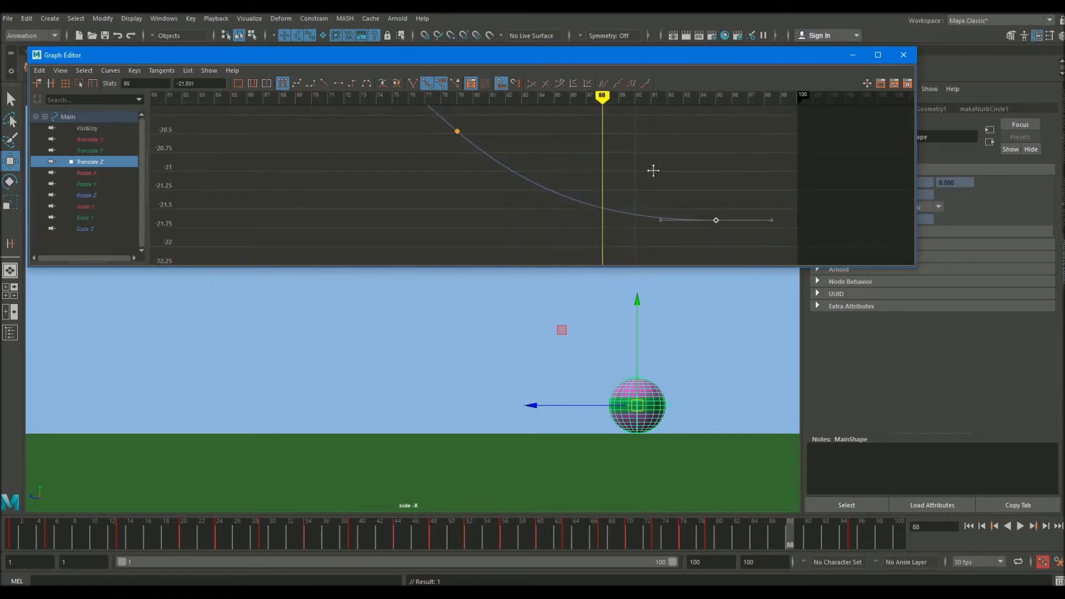
{"action": "middle_click_drag", "start_coordinate": [740, 238], "coordinate": [682, 194]}
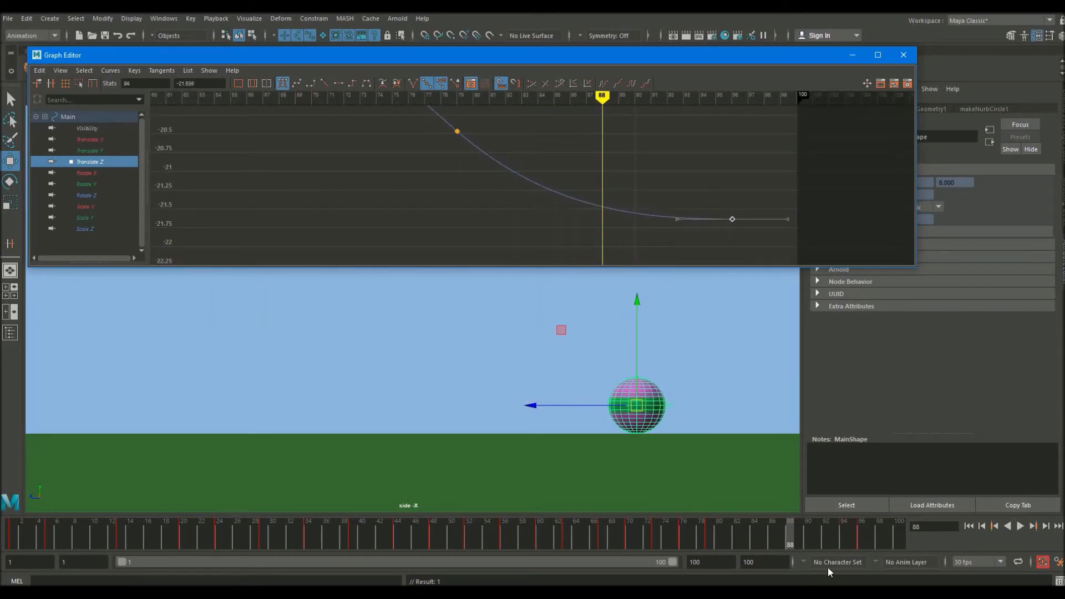
Play back the animation, minimize the Graph Editor, and scrub back to frame 1 to check the rolling stop
{"action": "key", "text": "alt+v"}
{"action": "left_click_drag", "start_coordinate": [815, 555], "coordinate": [790, 539]}
{"action": "left_click", "coordinate": [858, 58]}
{"action": "left_click", "coordinate": [681, 239]}
{"action": "left_click_drag", "start_coordinate": [662, 542], "coordinate": [27, 563]}
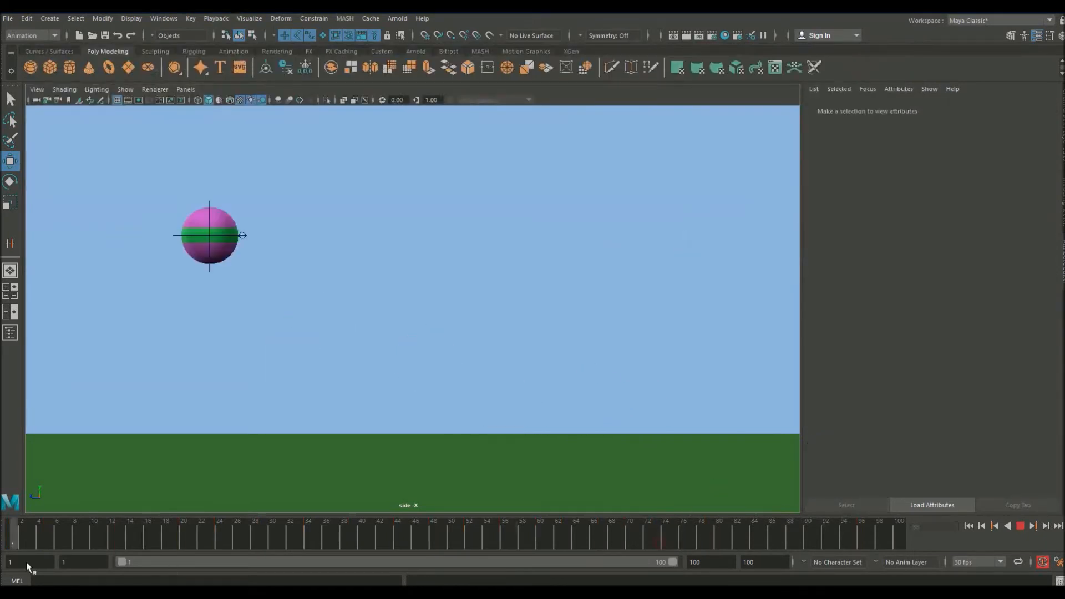
Rotate the ball's Rotate control forward in the direction of travel at frame 95 to key its spin
{"action": "left_click", "coordinate": [209, 202]}
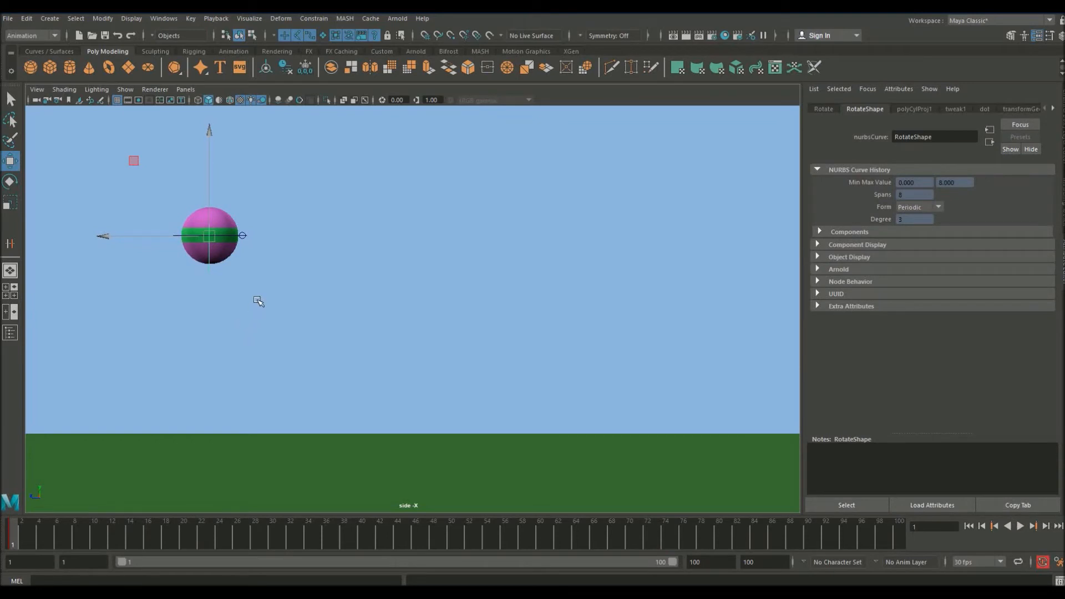
{"action": "key", "text": "e"}
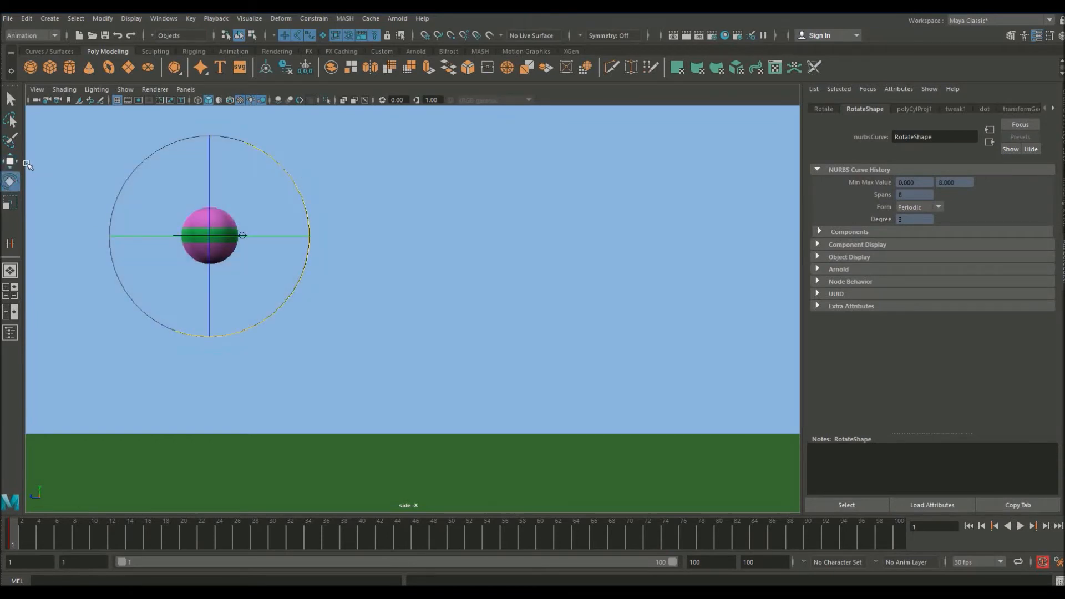
{"action": "left_click_drag", "start_coordinate": [39, 537], "coordinate": [791, 537]}
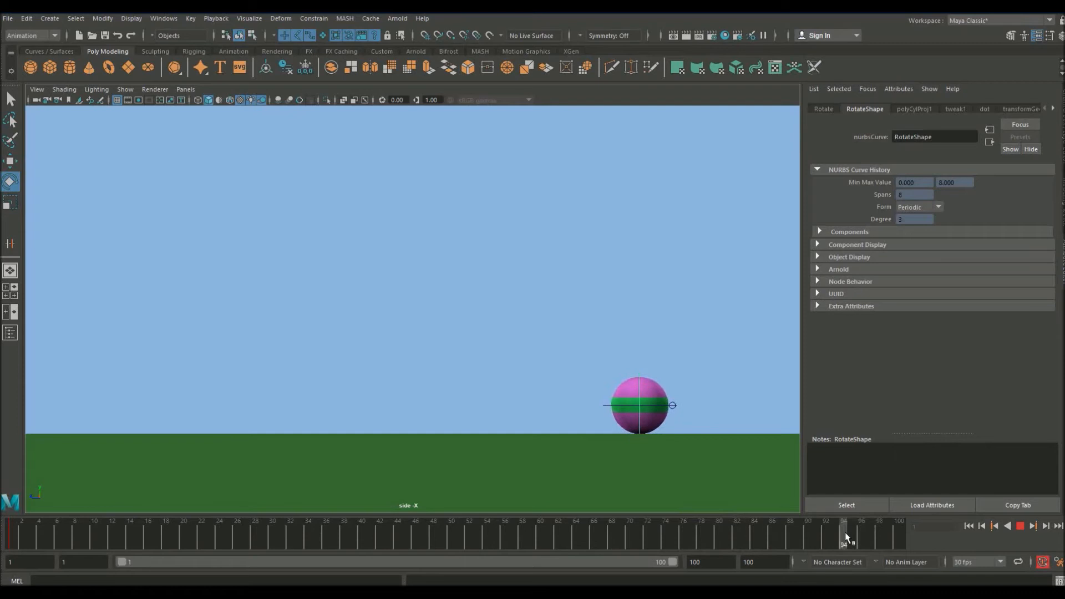
{"action": "left_click_drag", "start_coordinate": [853, 535], "coordinate": [853, 535]}
{"action": "left_click_drag", "start_coordinate": [665, 308], "coordinate": [551, 444]}
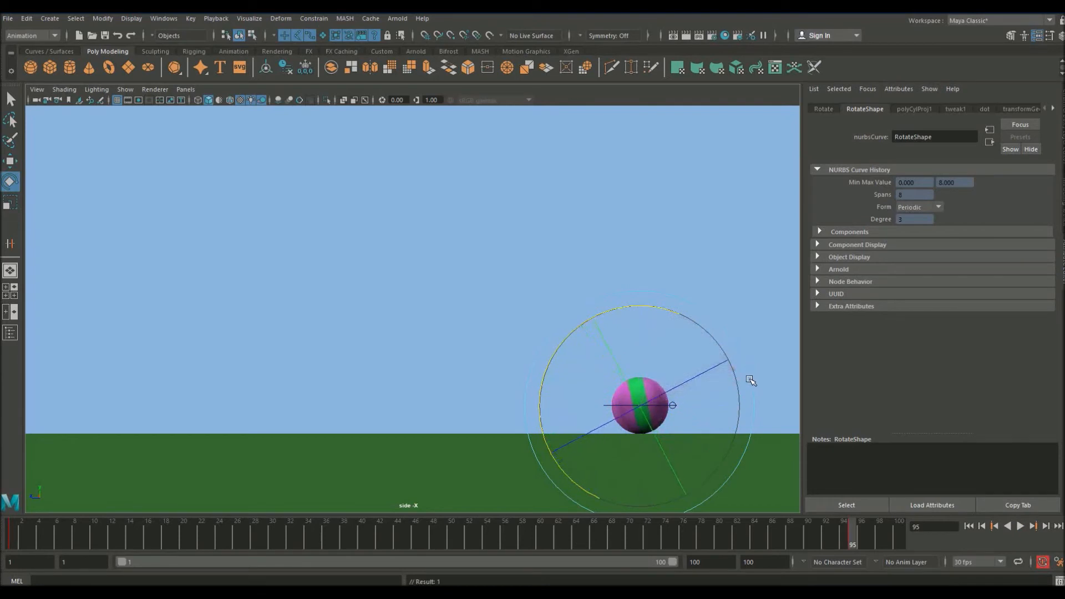
Play back the animation from frame 1 and scrub to frame 24 to check the ball's spin
{"action": "left_click_drag", "start_coordinate": [849, 541], "coordinate": [12, 538]}
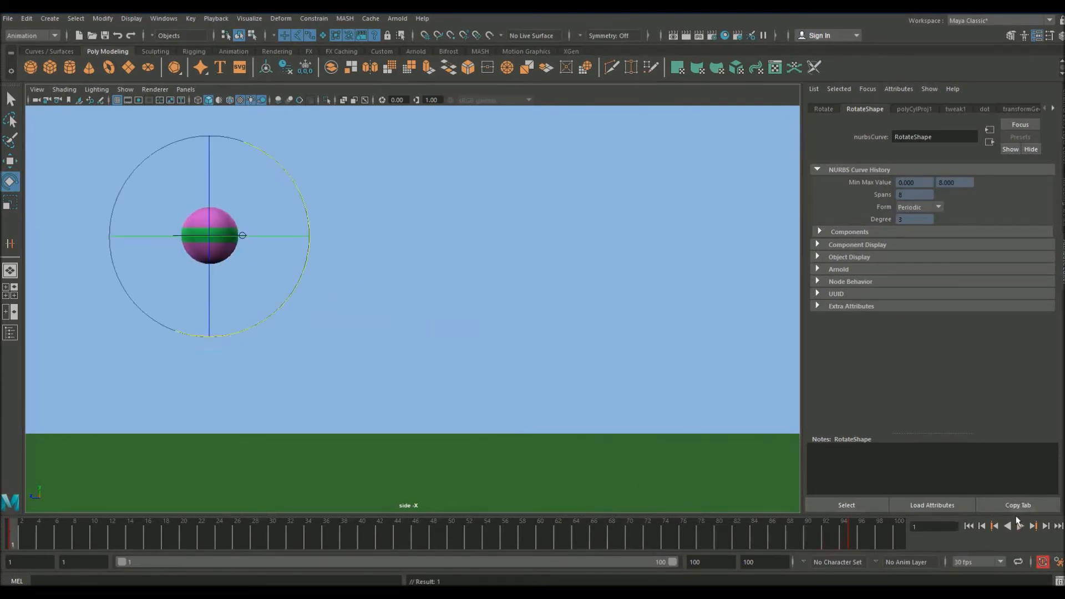
{"action": "left_click", "coordinate": [1021, 526]}
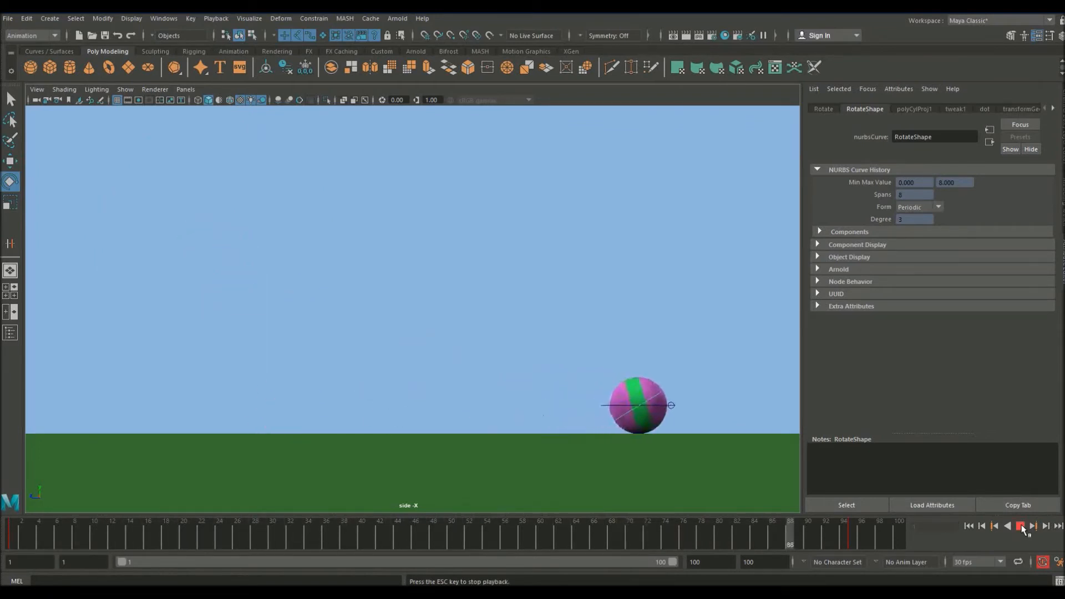
{"action": "left_click", "coordinate": [1021, 526]}
{"action": "left_click_drag", "start_coordinate": [773, 541], "coordinate": [219, 538]}
Open the Graph Editor on the Rotate control and tilt the first Rotate X key's tangent slightly downward to remove the slow start
{"action": "left_click", "coordinate": [162, 22]}
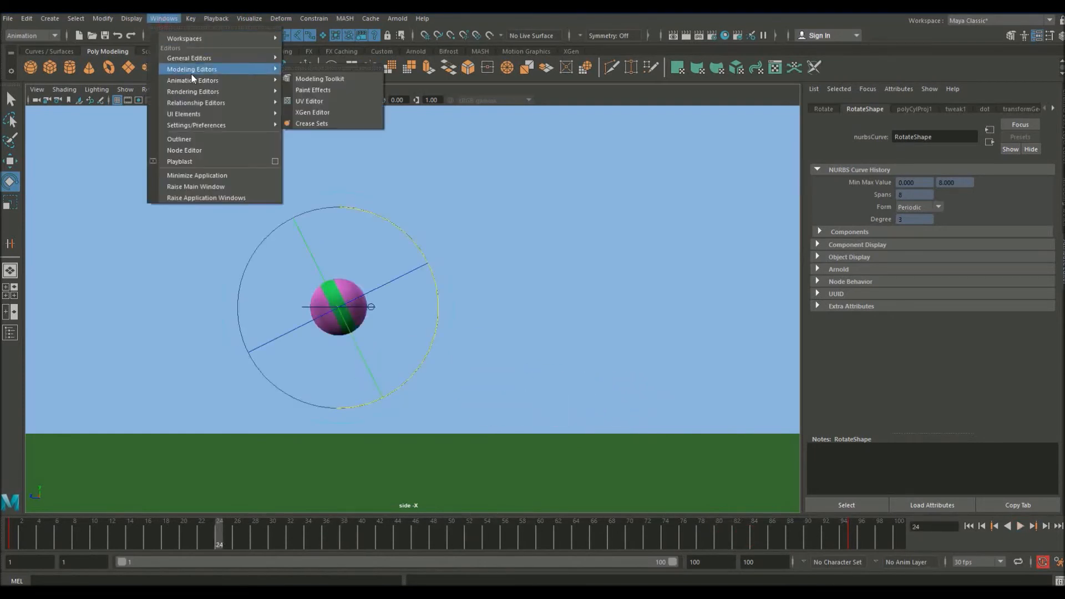
{"action": "mouse_move", "coordinate": [195, 81]}
{"action": "left_click", "coordinate": [311, 89]}
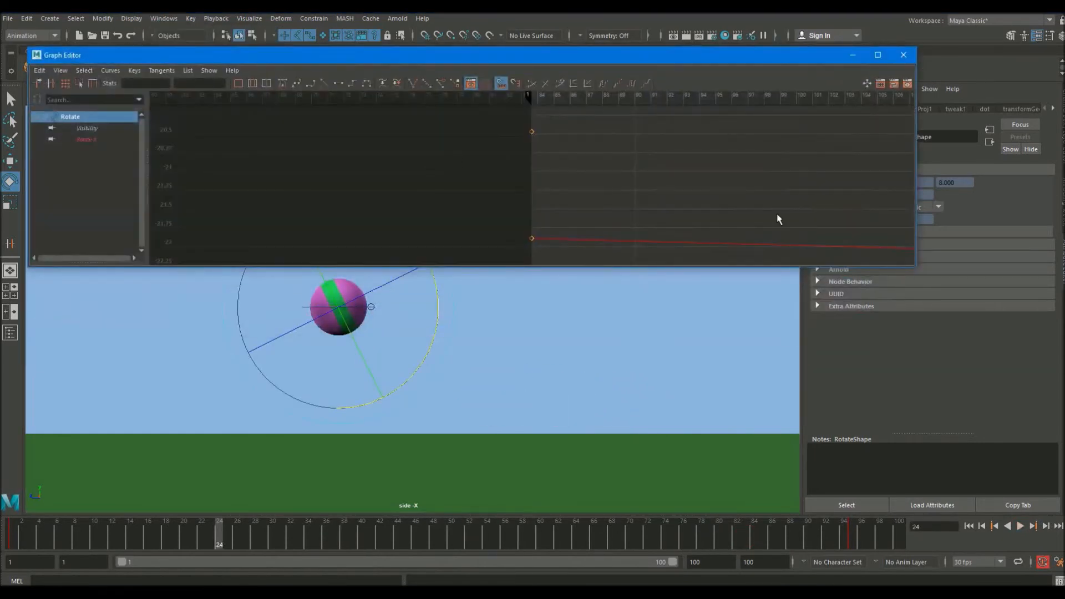
{"action": "key", "text": "f"}
{"action": "right_click_drag", "start_coordinate": [665, 201], "coordinate": [411, 179], "text": "alt"}
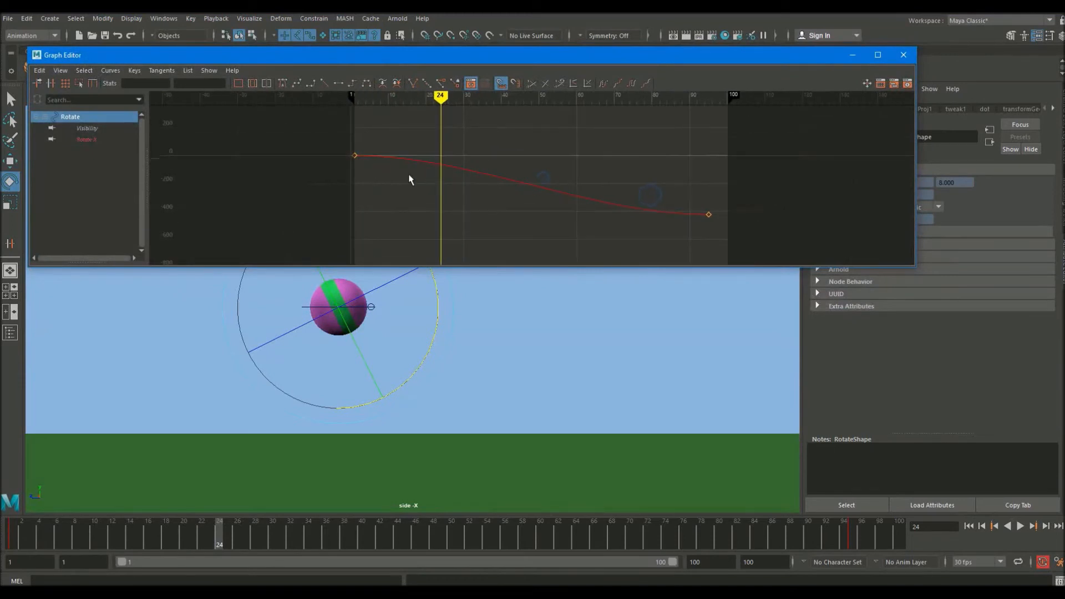
{"action": "left_click_drag", "start_coordinate": [264, 102], "coordinate": [265, 103]}
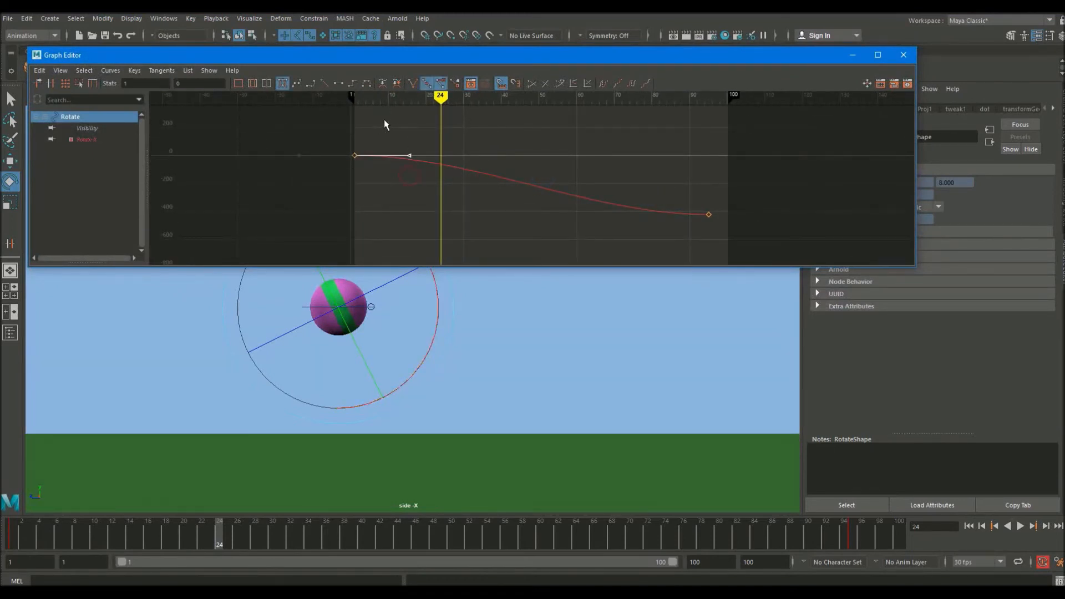
{"action": "middle_click_drag", "start_coordinate": [384, 119], "coordinate": [383, 123]}
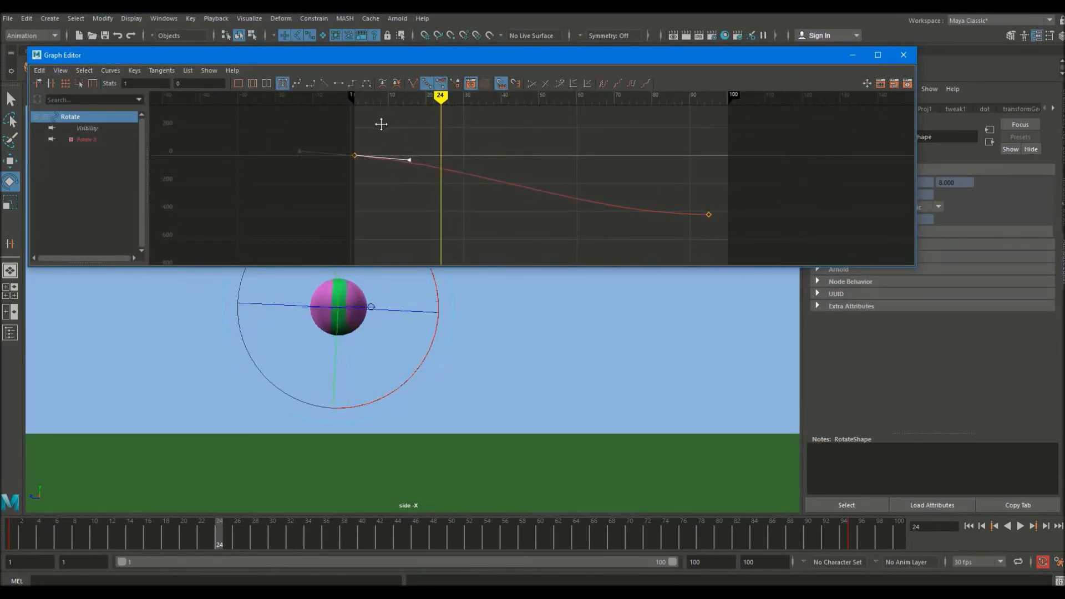
Scrub through the spin, return to frame 1, minimize the Graph Editor, and hide the control curves in the side view
{"action": "left_click_drag", "start_coordinate": [238, 533], "coordinate": [514, 535]}
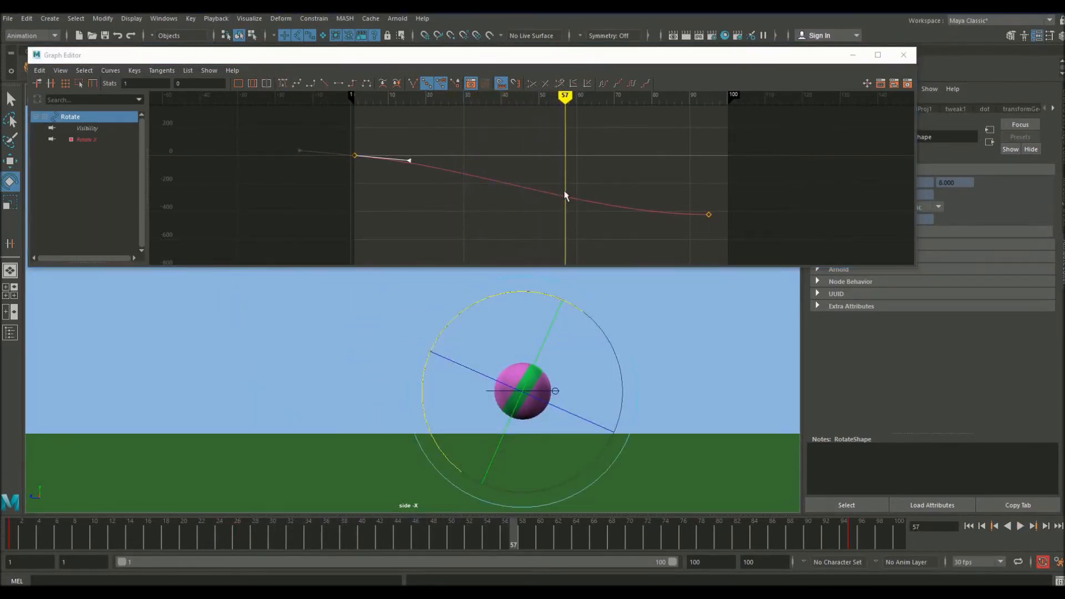
{"action": "left_click_drag", "start_coordinate": [573, 544], "coordinate": [11, 533]}
{"action": "left_click", "coordinate": [855, 56]}
{"action": "left_click", "coordinate": [542, 272]}
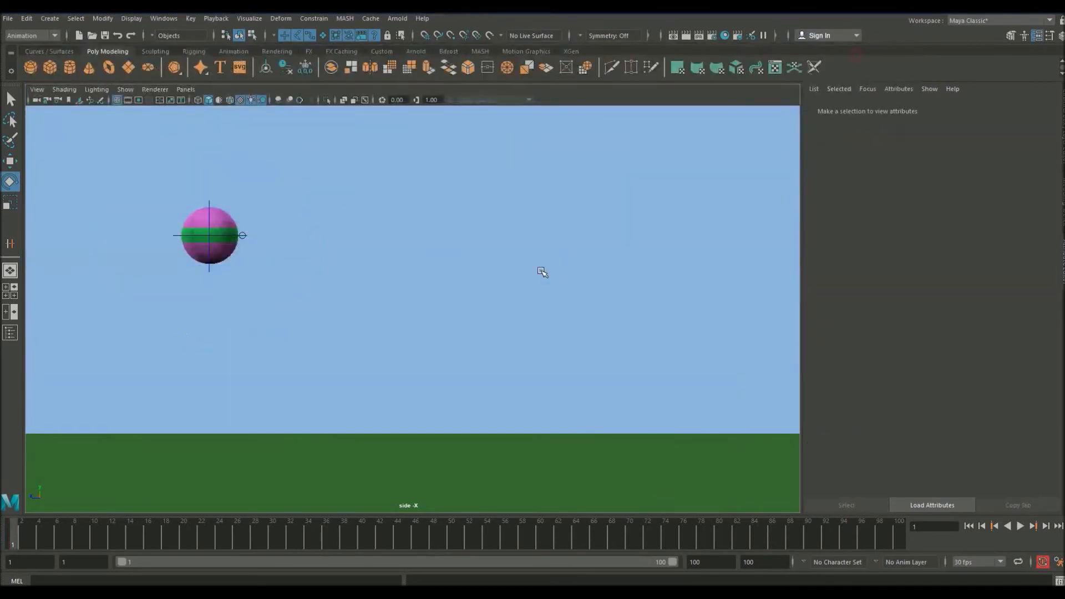
{"action": "left_click", "coordinate": [126, 89]}
{"action": "left_click", "coordinate": [150, 163]}
Play back and scrub the full animation to check the rotating bounce and the final roll
{"action": "left_click", "coordinate": [1021, 527]}
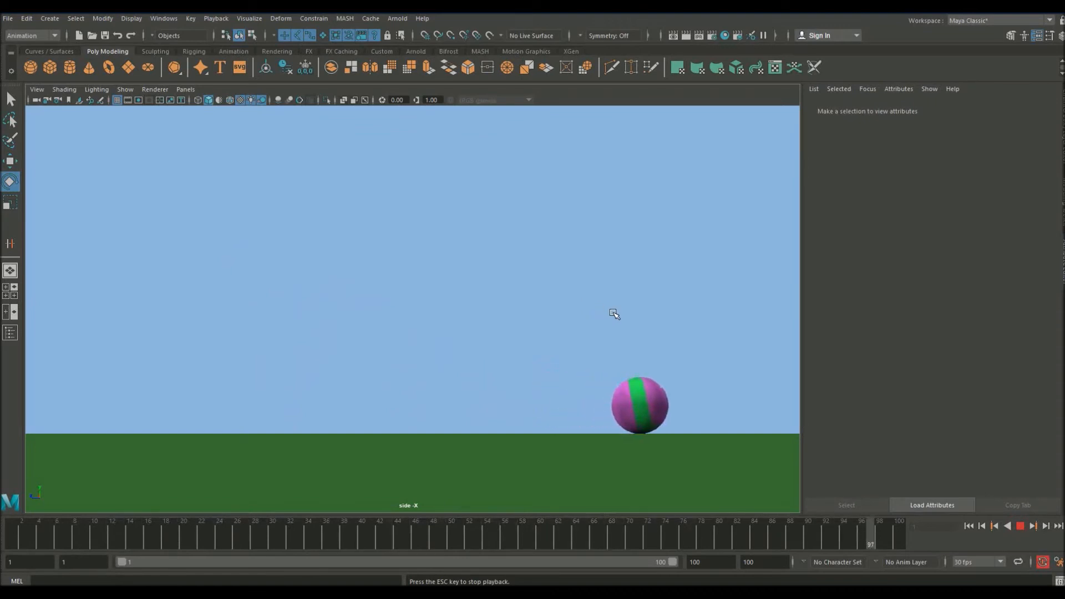
{"action": "left_click", "coordinate": [1022, 527]}
{"action": "left_click_drag", "start_coordinate": [681, 530], "coordinate": [811, 542]}
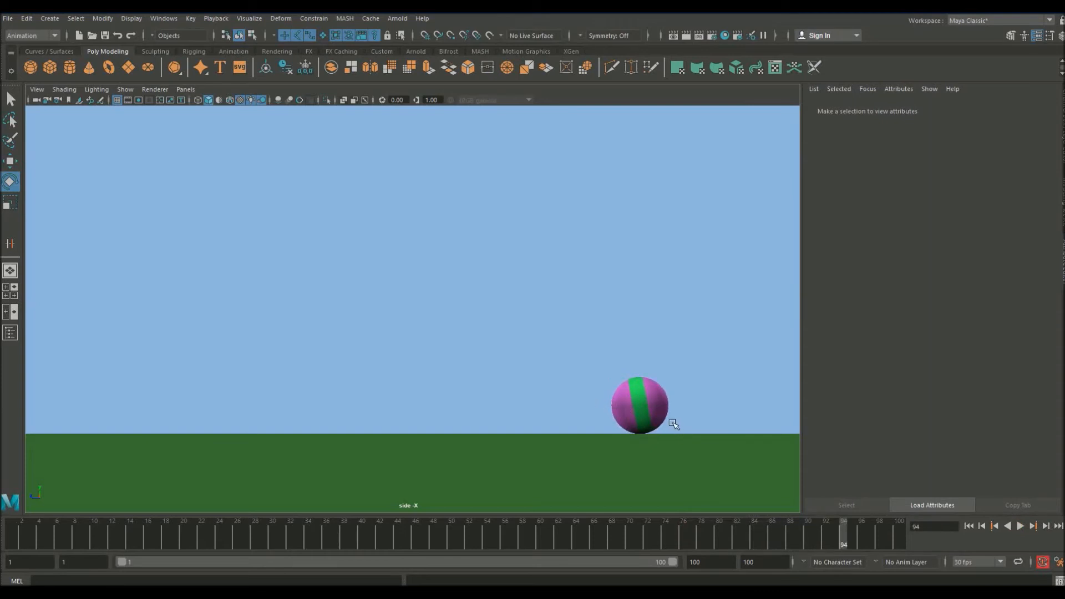
{"action": "left_click_drag", "start_coordinate": [809, 534], "coordinate": [12, 532]}
{"action": "left_click", "coordinate": [1020, 526]}
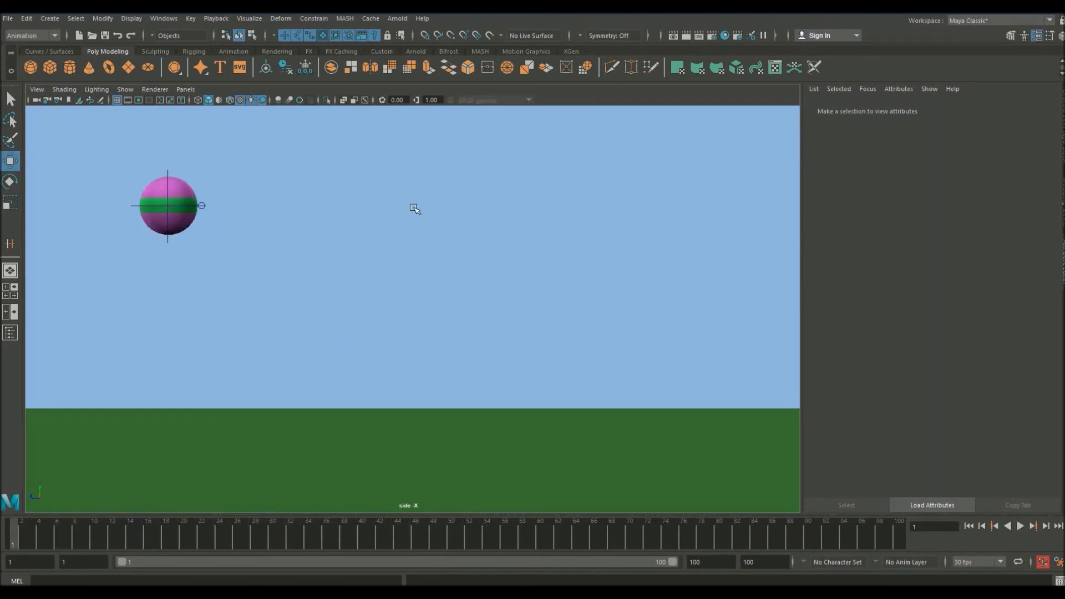
{"action": "left_click", "coordinate": [1019, 530]}
Create an editable motion trail for the ball's Main control and deselect it
{"action": "left_click", "coordinate": [134, 207]}
{"action": "left_click", "coordinate": [256, 20]}
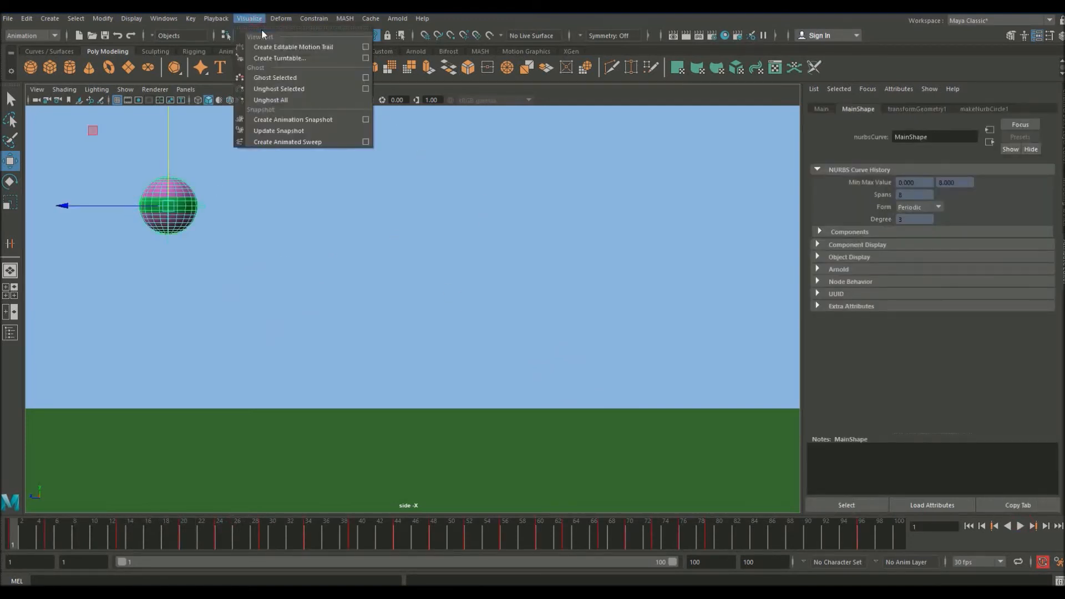
{"action": "left_click", "coordinate": [280, 47]}
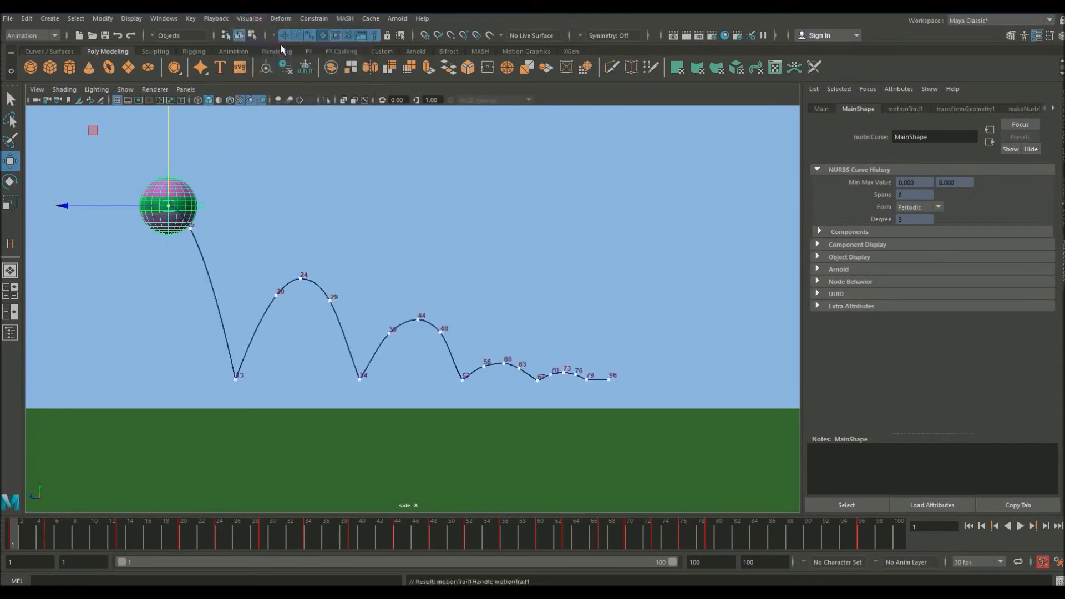
{"action": "left_click", "coordinate": [424, 245]}
Play back and scrub the animation along the motion trail to examine the arcs and key spacing
{"action": "key", "text": "alt+v"}
{"action": "left_click_drag", "start_coordinate": [70, 541], "coordinate": [327, 572]}
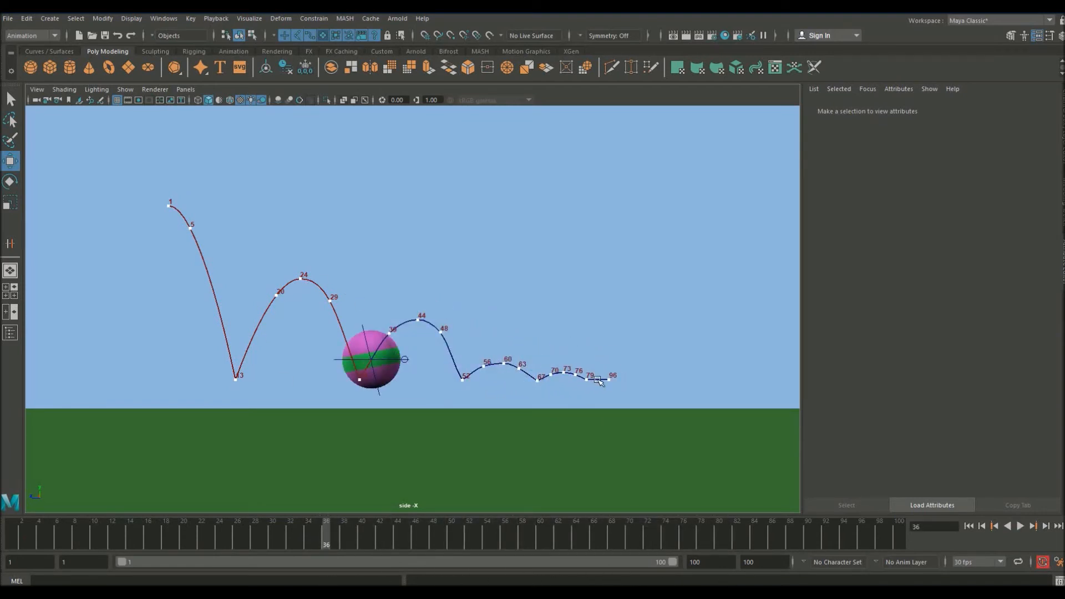
{"action": "left_click_drag", "start_coordinate": [13, 525], "coordinate": [174, 518]}
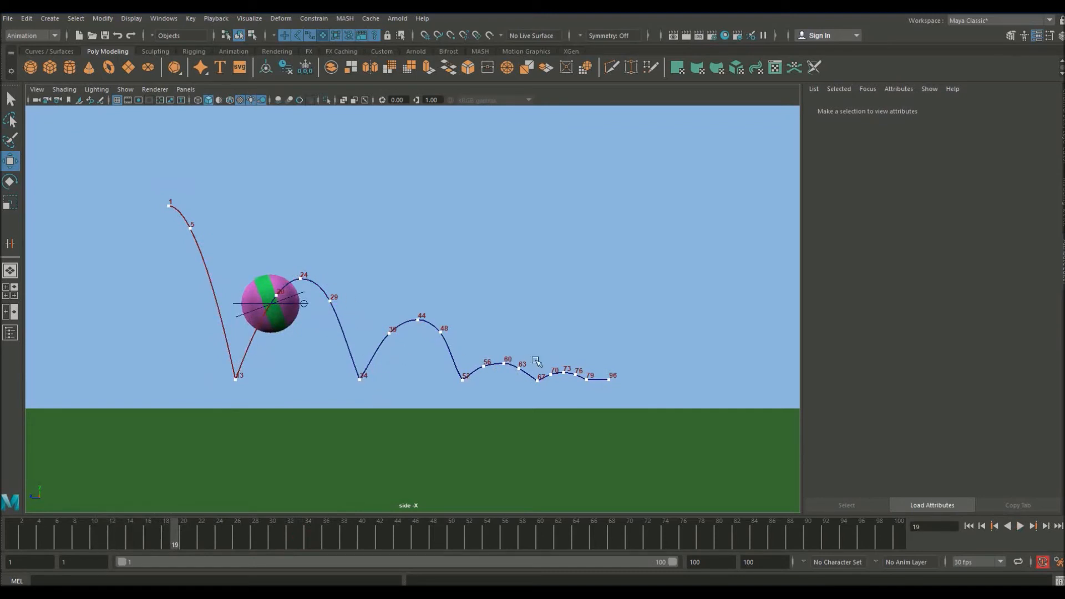
{"action": "left_click_drag", "start_coordinate": [258, 525], "coordinate": [754, 524]}
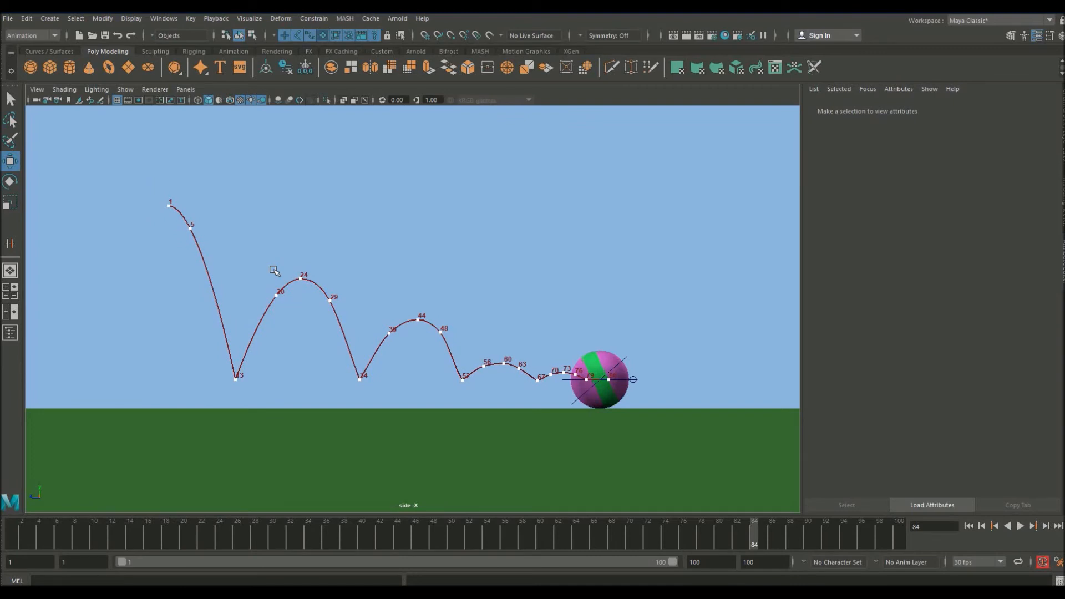
{"action": "left_click_drag", "start_coordinate": [409, 530], "coordinate": [14, 527]}
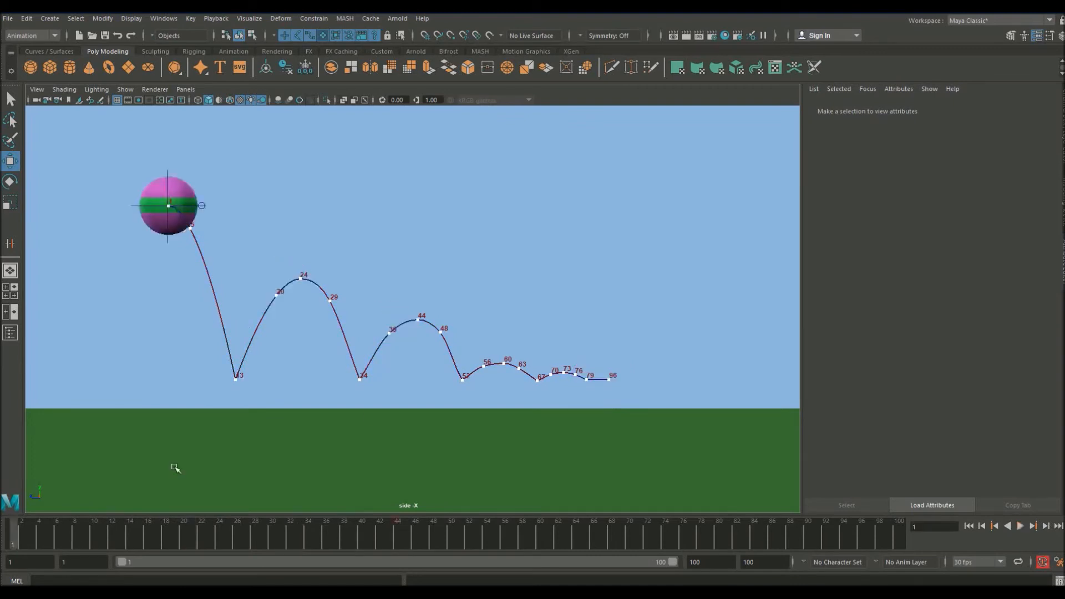
{"action": "key", "text": "alt+v"}
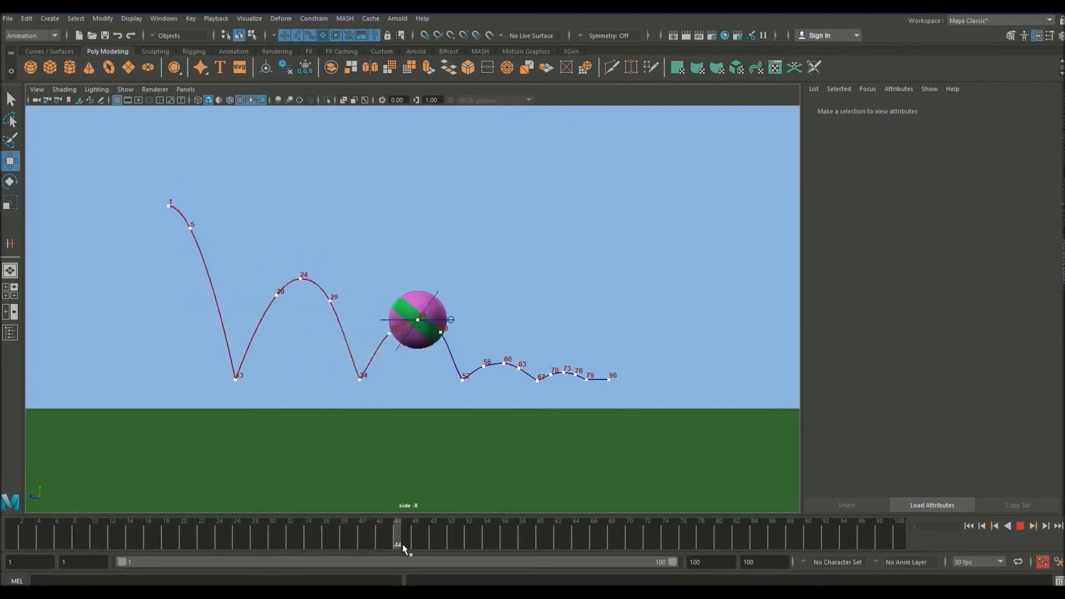
{"action": "mouse_move", "coordinate": [544, 558]}
{"action": "left_mouse_down"}
{"action": "mouse_move", "coordinate": [168, 534]}
{"action": "mouse_move", "coordinate": [12, 541]}
{"action": "mouse_move", "coordinate": [429, 572]}
{"action": "mouse_move", "coordinate": [361, 551]}
{"action": "mouse_move", "coordinate": [52, 542]}
{"action": "mouse_move", "coordinate": [151, 524]}
{"action": "mouse_move", "coordinate": [328, 542]}
{"action": "mouse_move", "coordinate": [24, 534]}
{"action": "left_mouse_up"}
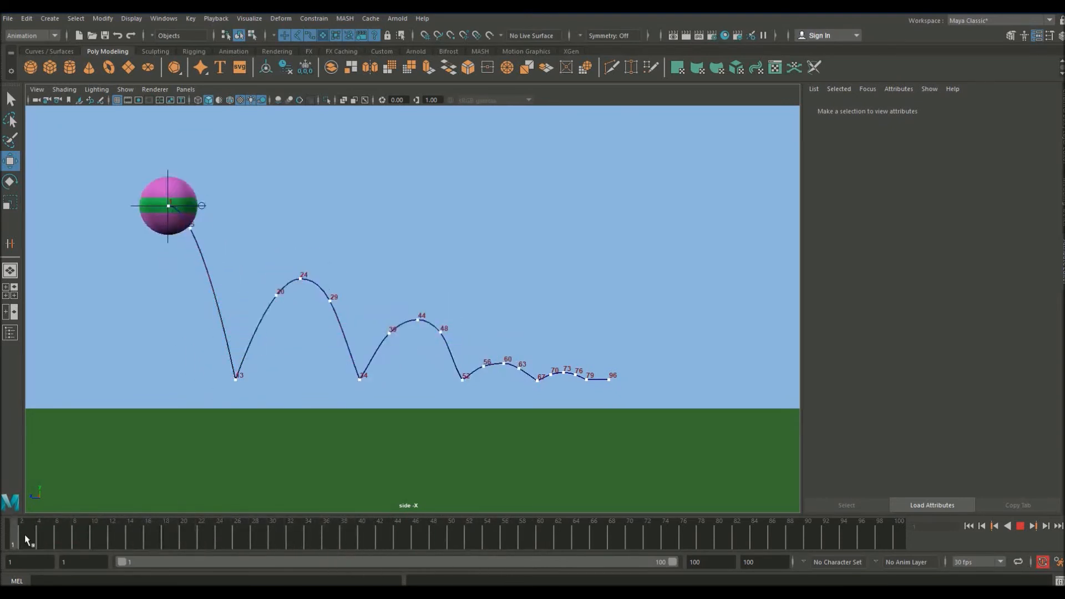
{"action": "left_click", "coordinate": [1021, 526]}
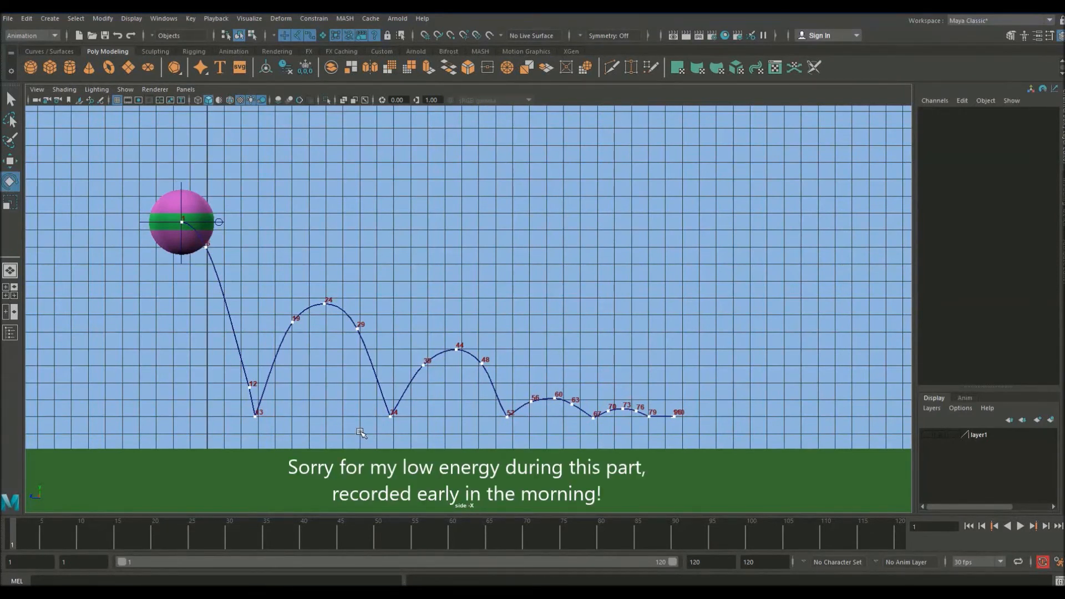
Try rotating the ball with its Rotate control at frame 1 and undo the rotation
{"action": "left_click", "coordinate": [184, 183]}
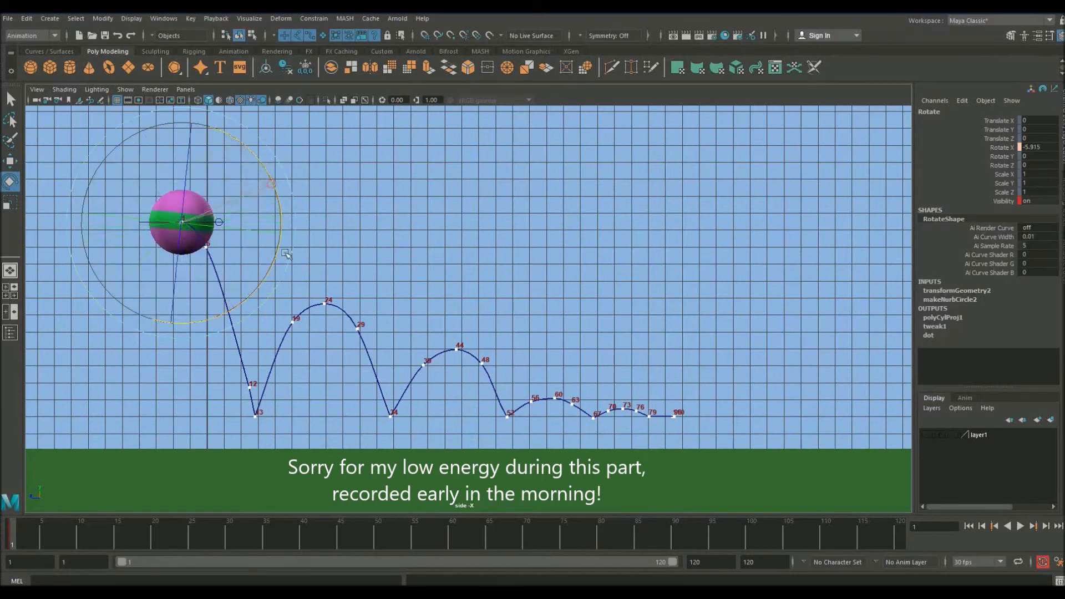
{"action": "left_click_drag", "start_coordinate": [277, 262], "coordinate": [280, 261]}
{"action": "key", "text": "ctrl+z"}
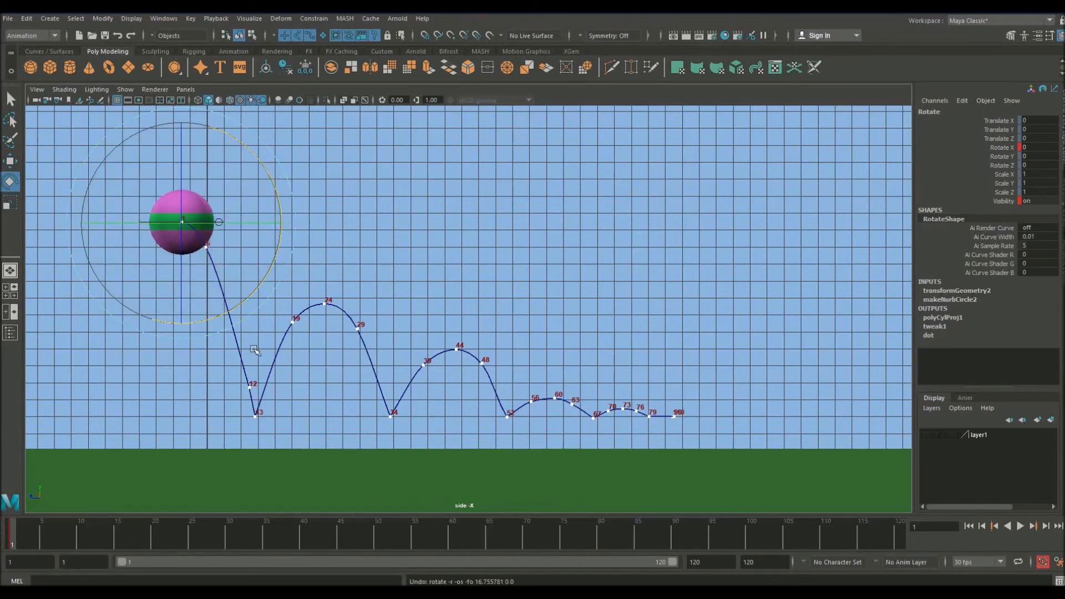
{"action": "left_click_drag", "start_coordinate": [45, 519], "coordinate": [76, 542]}
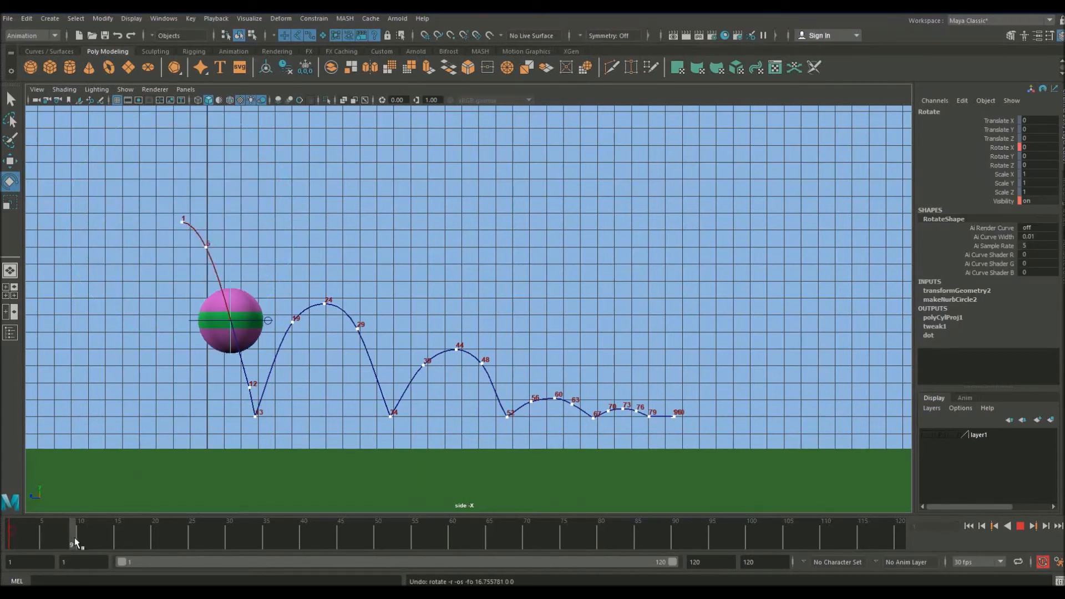
{"action": "left_click", "coordinate": [409, 272]}
{"action": "left_click", "coordinate": [190, 321]}
{"action": "key", "text": "e"}
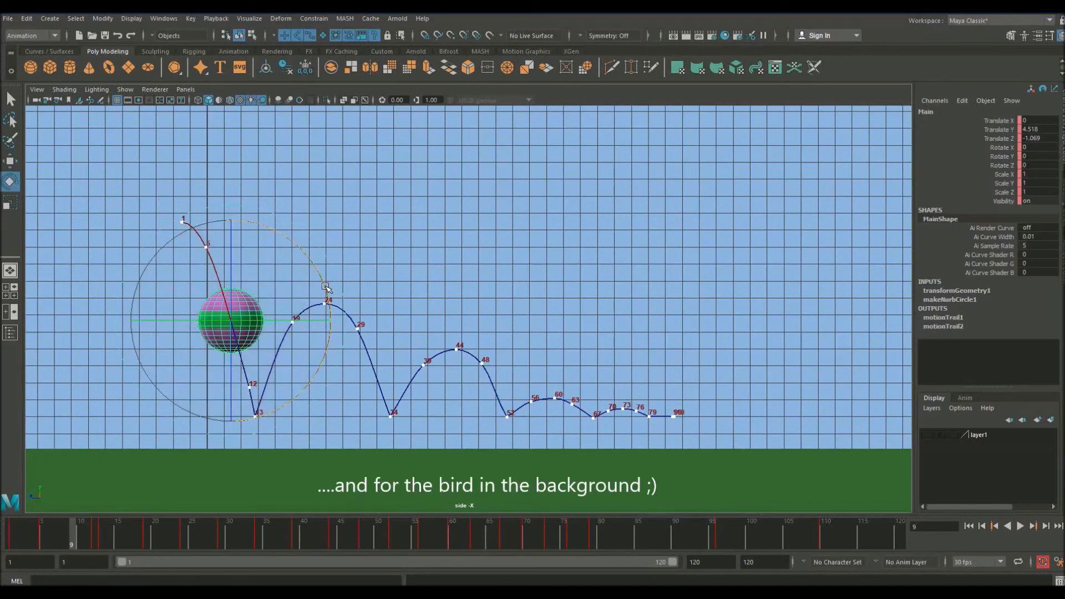
{"action": "key", "text": "w"}
{"action": "left_click", "coordinate": [280, 256]}
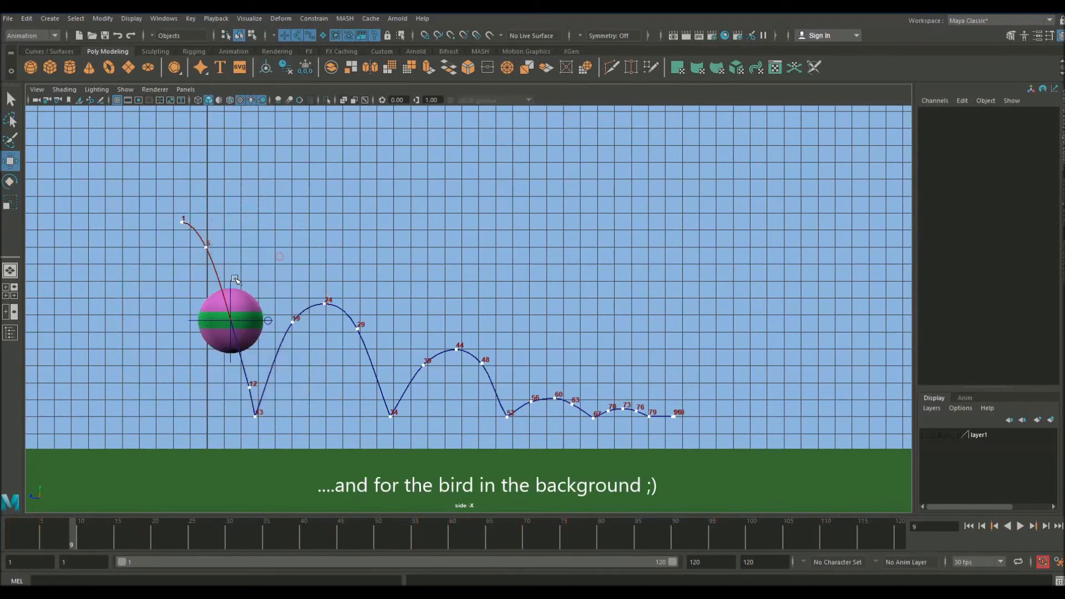
{"action": "mouse_move", "coordinate": [89, 521]}
{"action": "left_mouse_down"}
{"action": "mouse_move", "coordinate": [13, 520]}
{"action": "mouse_move", "coordinate": [91, 519]}
{"action": "mouse_move", "coordinate": [58, 519]}
{"action": "mouse_move", "coordinate": [75, 517]}
{"action": "left_mouse_up"}
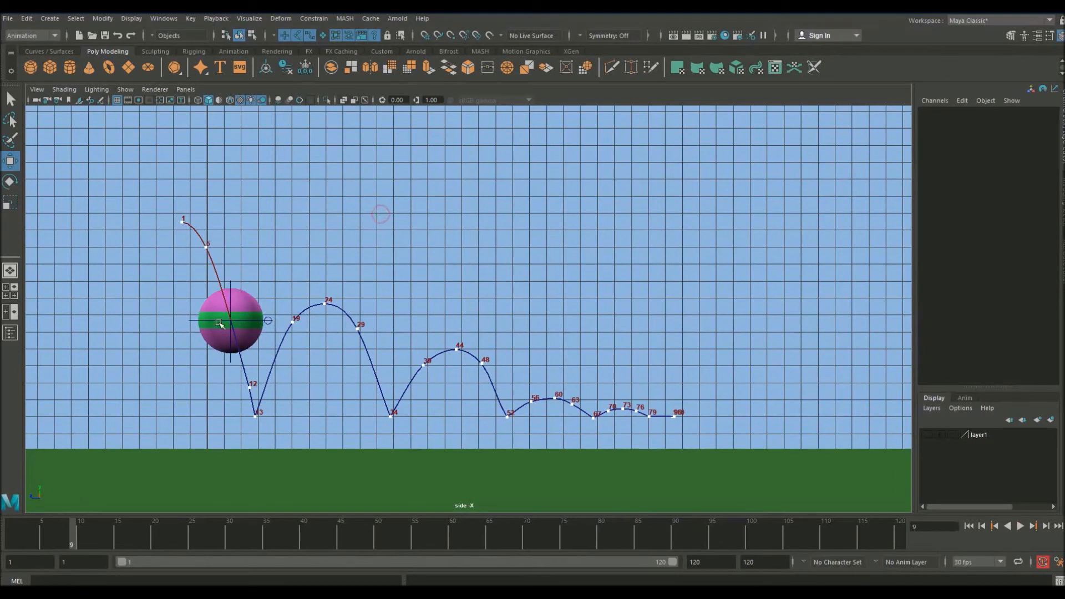
Rotate the Main control to about 16° in X at frame 9 to align the ball with its falling path
{"action": "left_click", "coordinate": [194, 323]}
{"action": "left_click_drag", "start_coordinate": [13, 536], "coordinate": [71, 546]}
{"action": "key", "text": "e"}
{"action": "left_click_drag", "start_coordinate": [322, 276], "coordinate": [308, 252]}
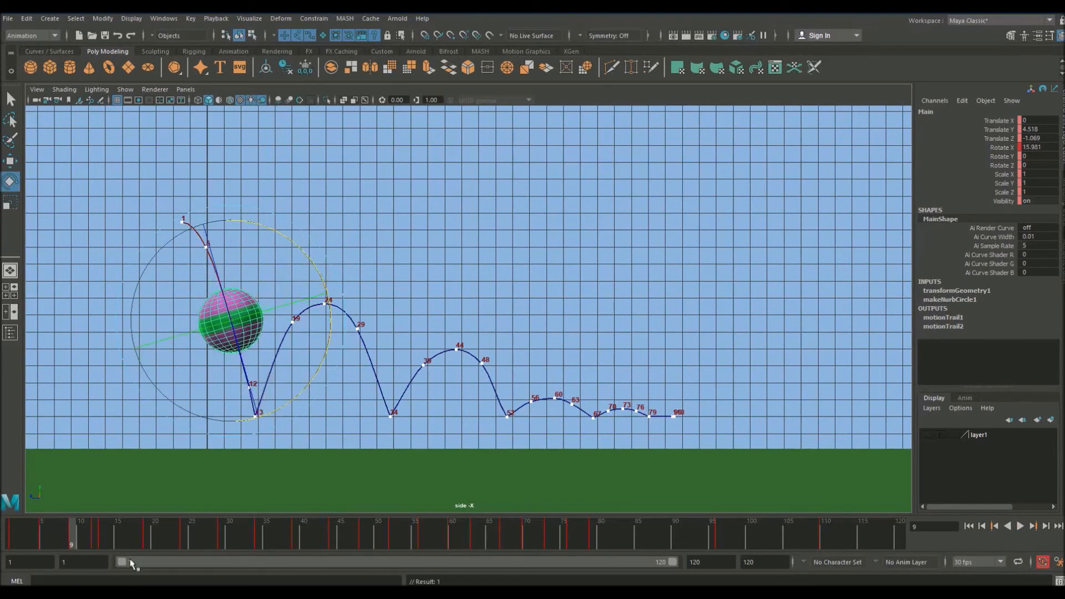
Stretch the falling ball with its Squash control to about 0.25 in Y at frame 12
{"action": "left_click_drag", "start_coordinate": [74, 534], "coordinate": [97, 544]}
{"action": "key", "text": "w"}
{"action": "left_click", "coordinate": [402, 307]}
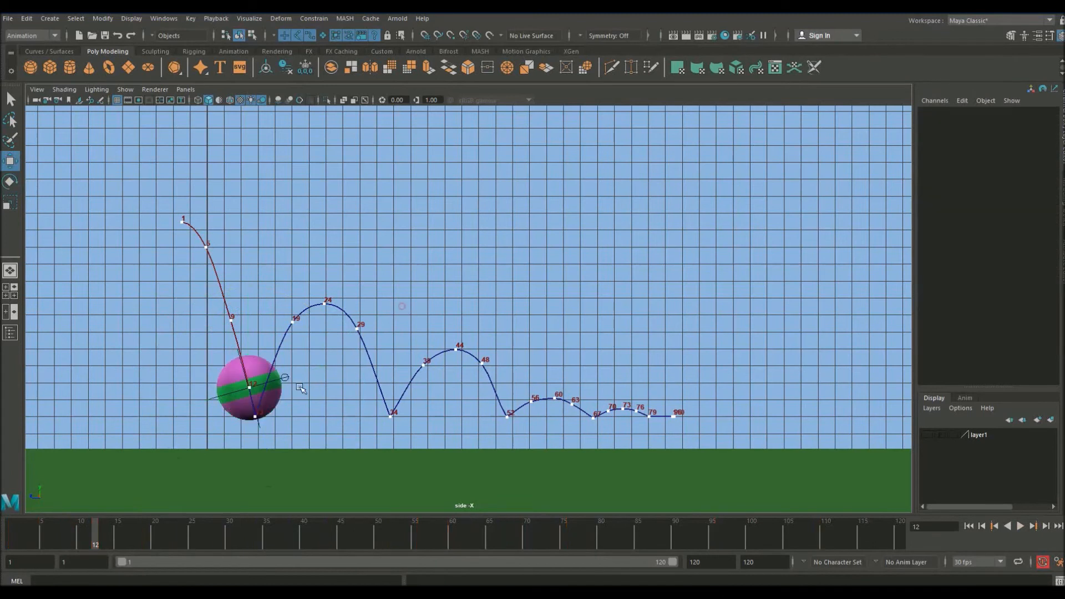
{"action": "left_click", "coordinate": [286, 380]}
{"action": "mouse_move", "coordinate": [86, 542]}
{"action": "left_mouse_down"}
{"action": "mouse_move", "coordinate": [95, 535]}
{"action": "mouse_move", "coordinate": [61, 536]}
{"action": "mouse_move", "coordinate": [101, 535]}
{"action": "left_mouse_up"}
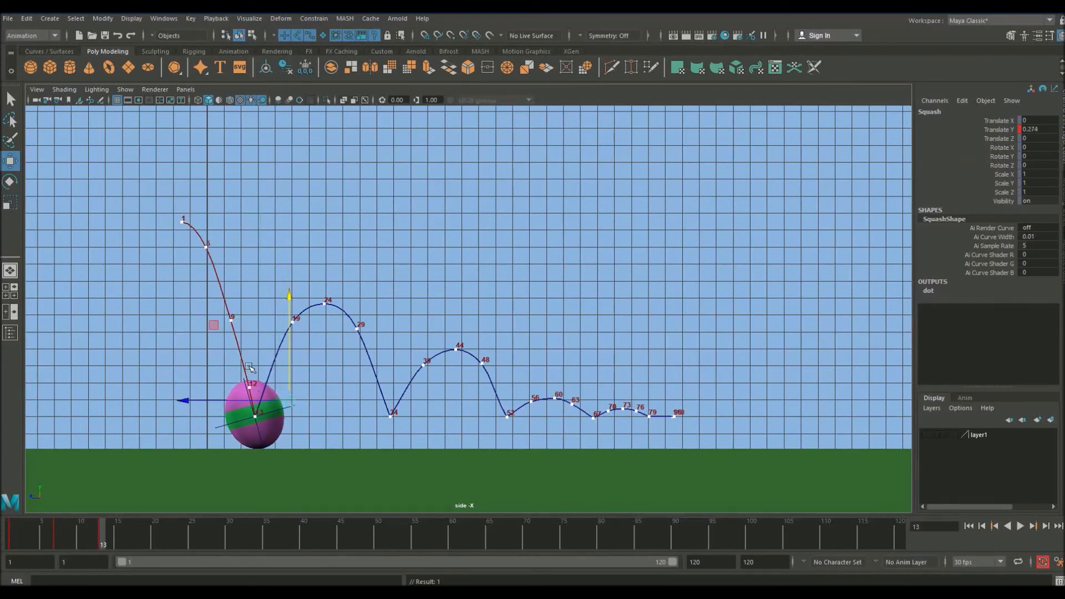
{"action": "left_click_drag", "start_coordinate": [76, 533], "coordinate": [101, 538]}
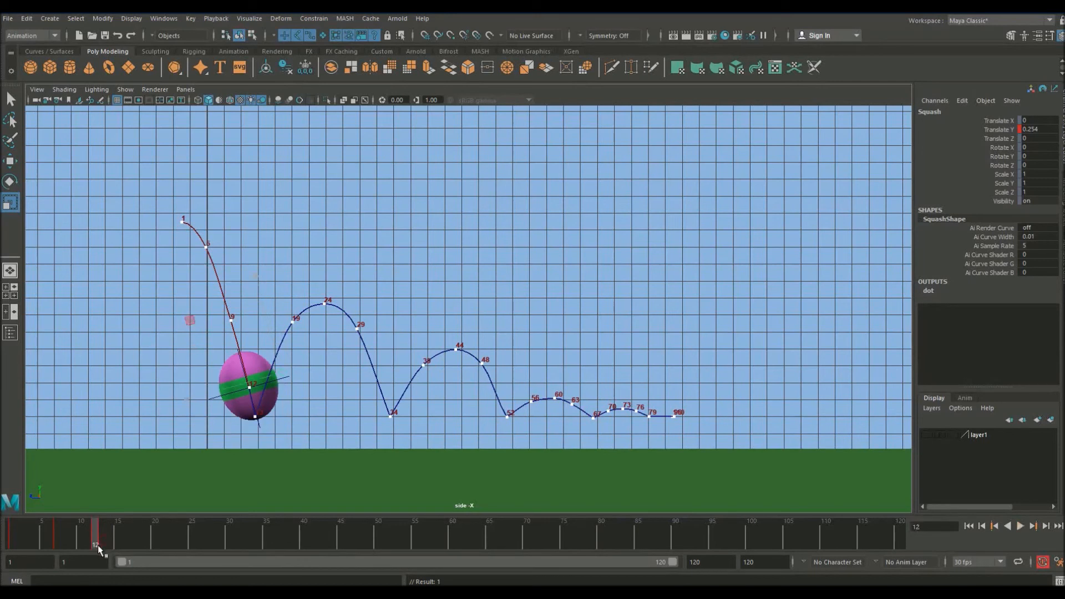
Squash the ball on the first ground contact at frame 13 to about -0.35 in Y, and deselect the control
{"action": "key", "text": "e"}
{"action": "key", "text": "w"}
{"action": "left_click_drag", "start_coordinate": [288, 293], "coordinate": [293, 312]}
{"action": "left_click", "coordinate": [330, 385]}
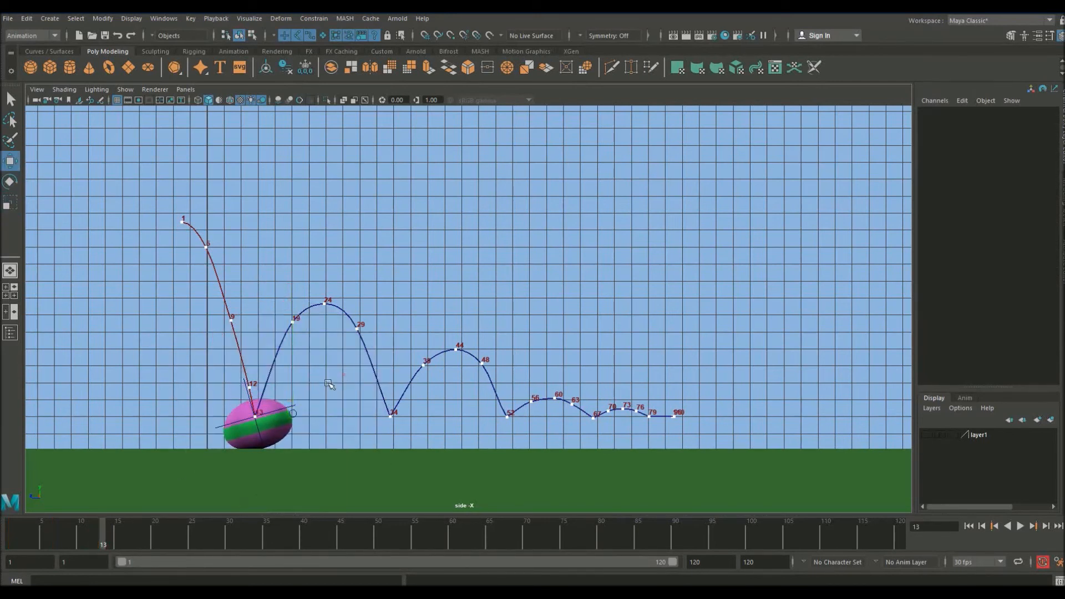
Level the Main control to about -2° in X at frame 13 and realign it with the falling path at frame 12
{"action": "left_click", "coordinate": [214, 430]}
{"action": "key", "text": "e"}
{"action": "left_click_drag", "start_coordinate": [340, 366], "coordinate": [345, 396]}
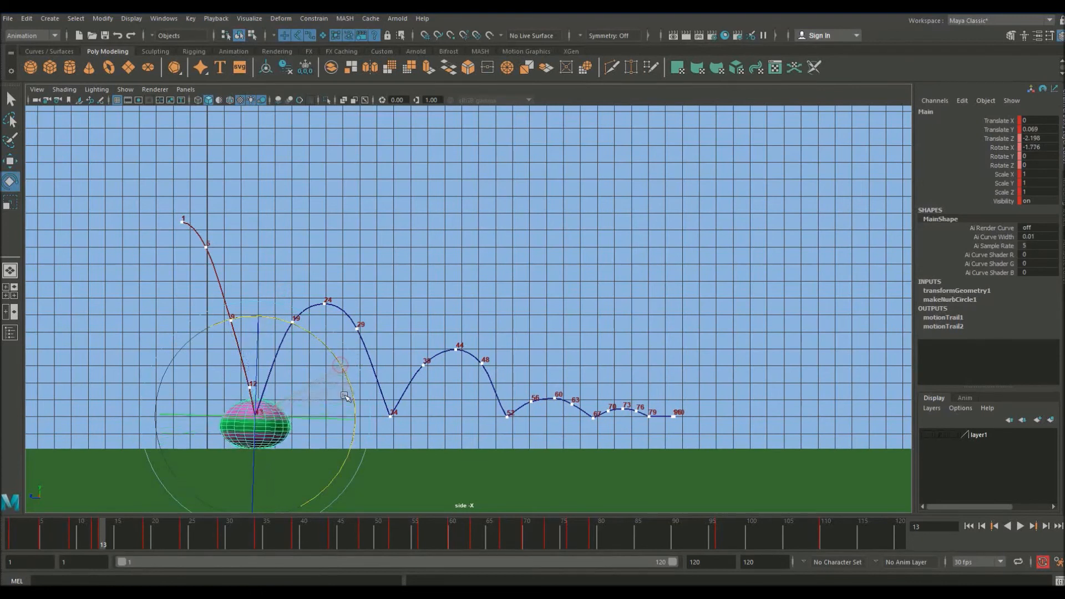
{"action": "left_click_drag", "start_coordinate": [51, 534], "coordinate": [95, 535]}
{"action": "left_click_drag", "start_coordinate": [339, 348], "coordinate": [329, 330]}
At frame 15, stretch the ball with the Squash control and rotate Main to about -19° in X along the rising path
{"action": "left_click_drag", "start_coordinate": [48, 536], "coordinate": [117, 558]}
{"action": "key", "text": "w"}
{"action": "left_click", "coordinate": [254, 387]}
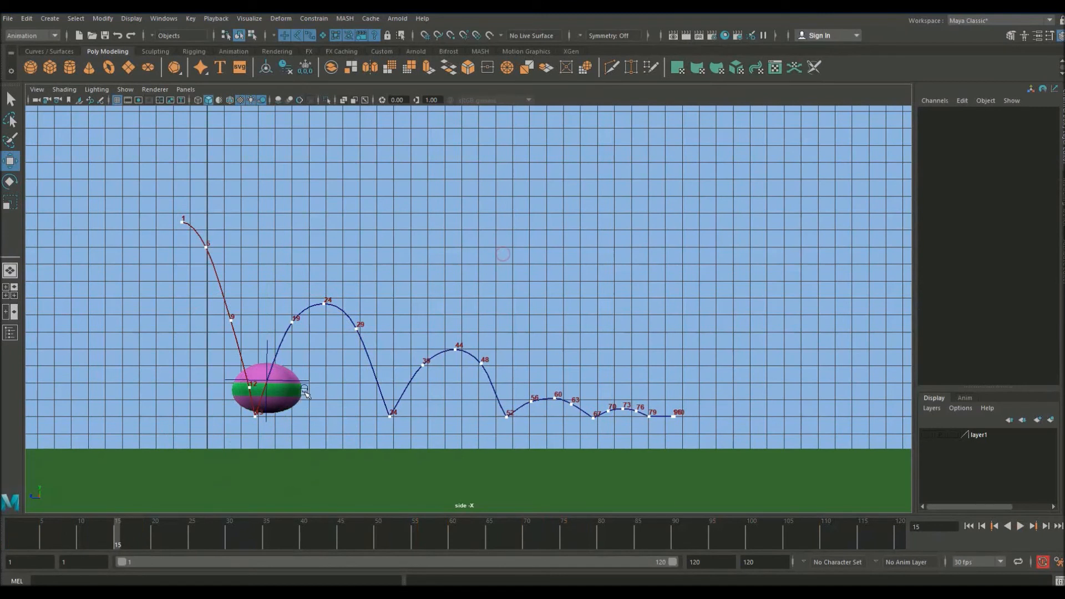
{"action": "left_click", "coordinate": [305, 393]}
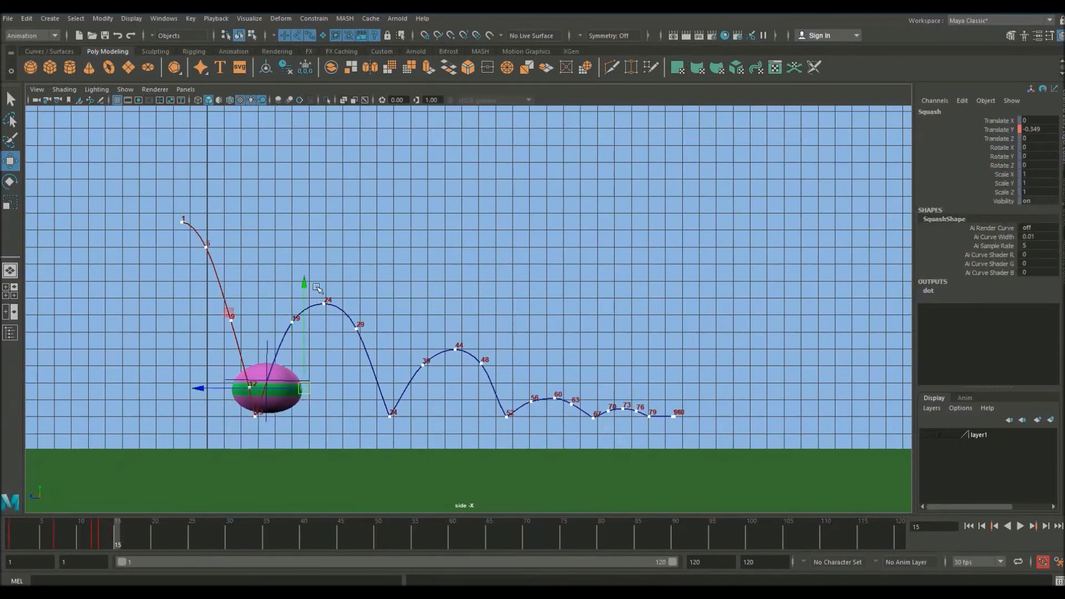
{"action": "left_click", "coordinate": [395, 294]}
{"action": "left_click", "coordinate": [284, 384]}
{"action": "left_click_drag", "start_coordinate": [362, 324], "coordinate": [359, 363]}
Reset the Squash control's Translate Y to 0 at frame 23, near the top of the second arc
{"action": "left_click_drag", "start_coordinate": [145, 531], "coordinate": [172, 529]}
{"action": "key", "text": "w"}
{"action": "left_click", "coordinate": [434, 291]}
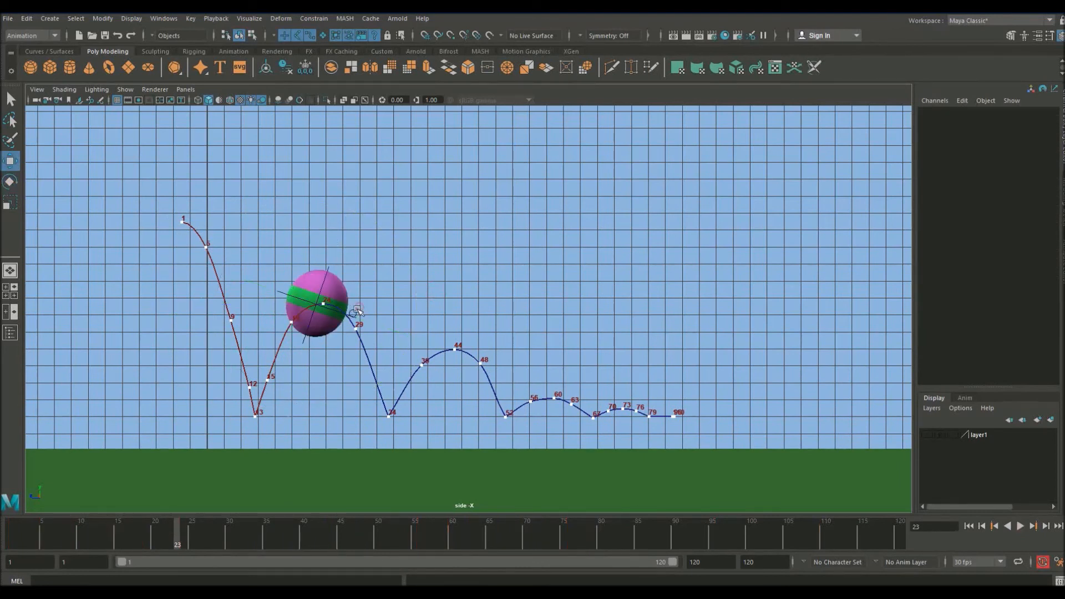
{"action": "left_click", "coordinate": [357, 312]}
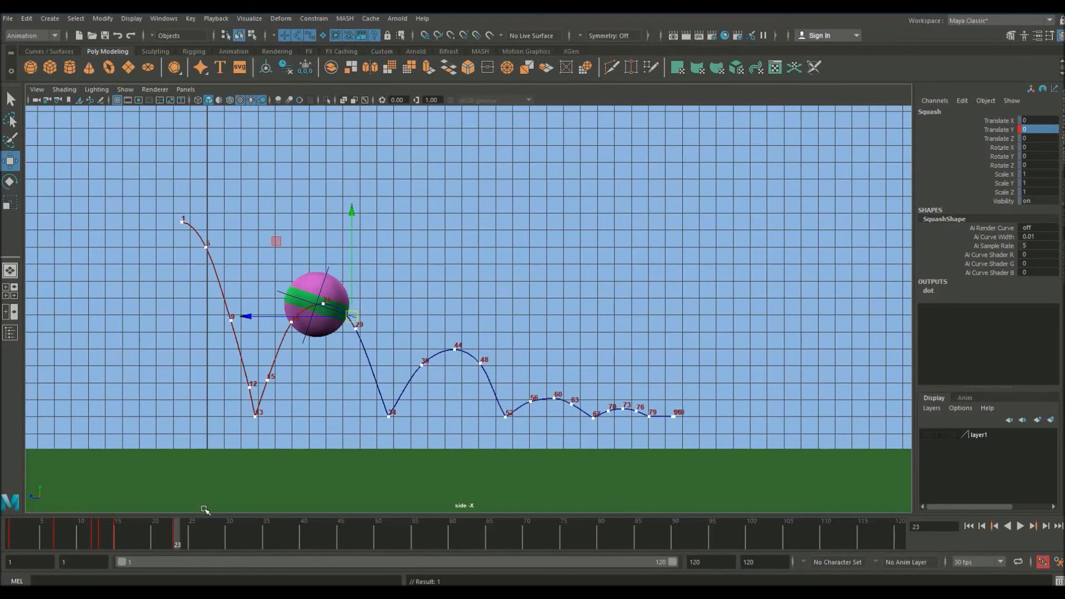
Rotate the Main control to about -1° in X at frame 23 so the ball is level near the arc's peak
{"action": "left_click", "coordinate": [460, 255]}
{"action": "left_click", "coordinate": [282, 293]}
{"action": "key", "text": "e"}
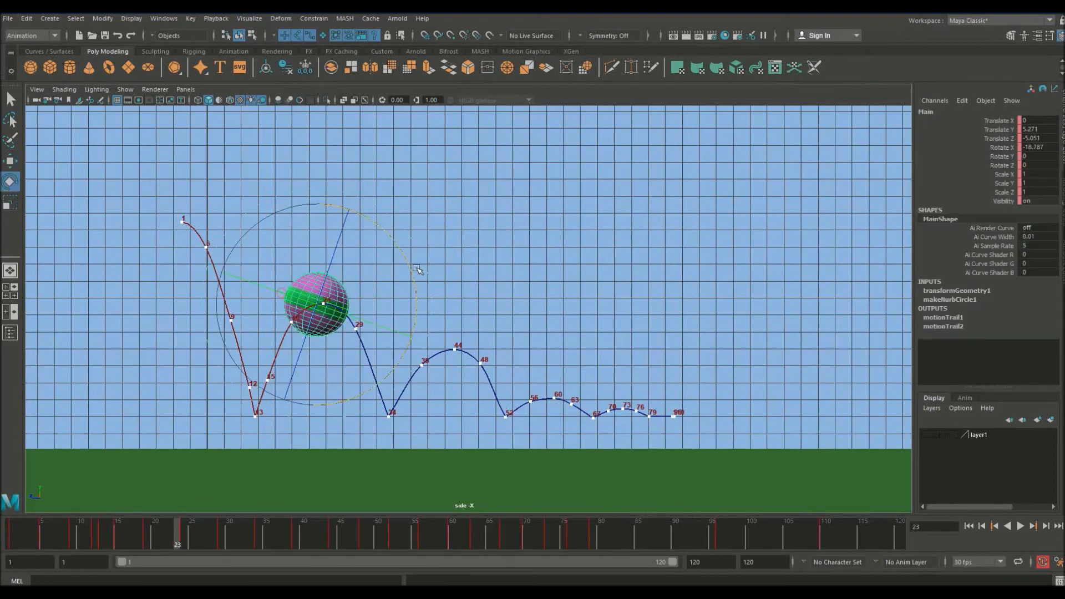
{"action": "left_click_drag", "start_coordinate": [408, 273], "coordinate": [400, 238]}
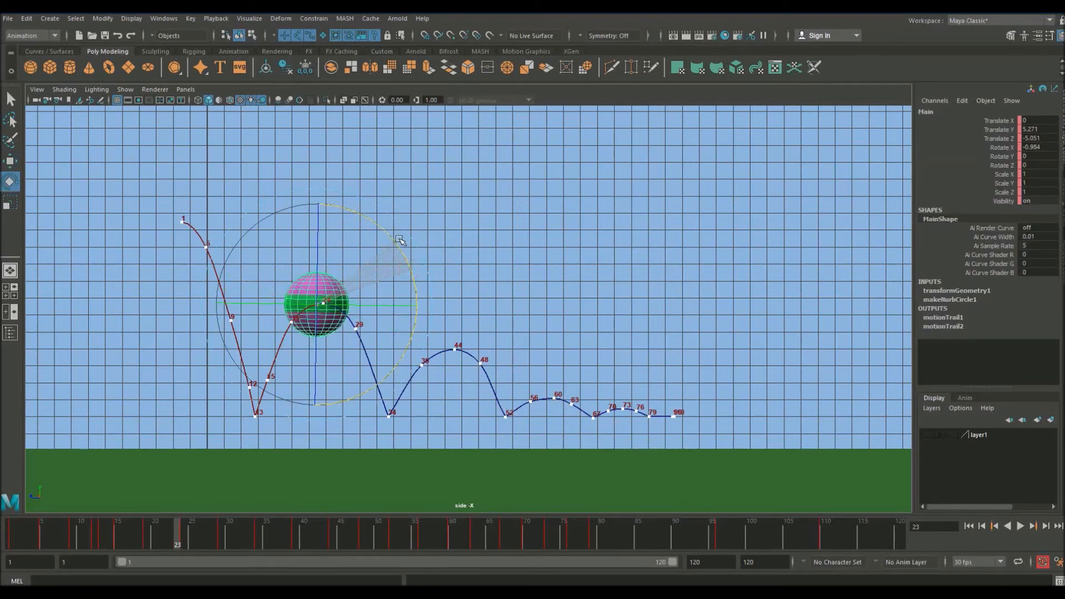
Adjust the Main control's X rotation at frame 5 to follow the start of the first fall
{"action": "mouse_move", "coordinate": [67, 537]}
{"action": "left_mouse_down"}
{"action": "mouse_move", "coordinate": [220, 537]}
{"action": "mouse_move", "coordinate": [49, 547]}
{"action": "left_mouse_up"}
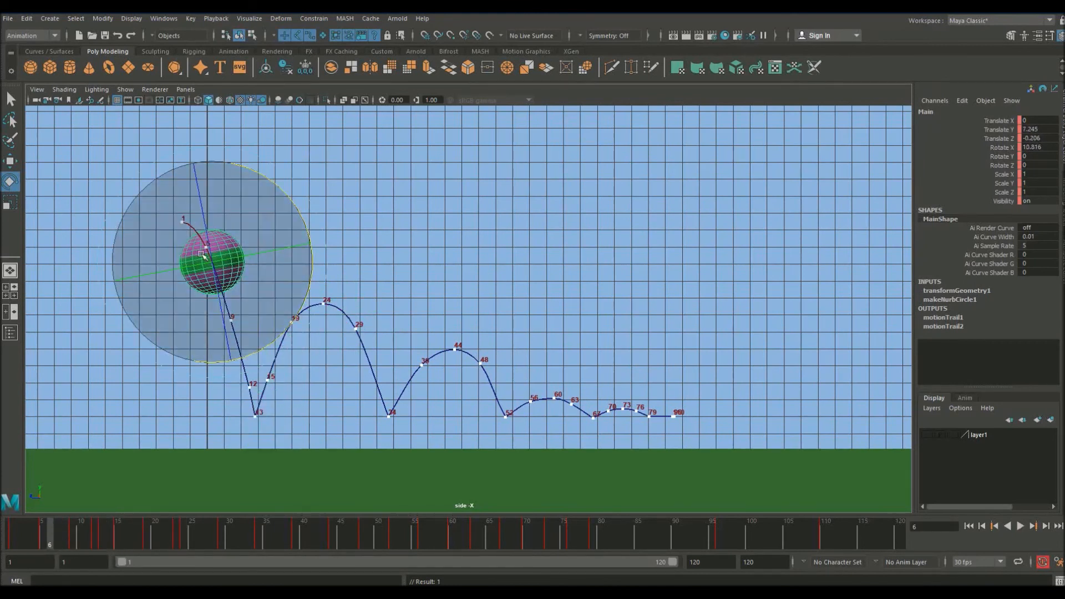
{"action": "left_click_drag", "start_coordinate": [65, 536], "coordinate": [41, 534]}
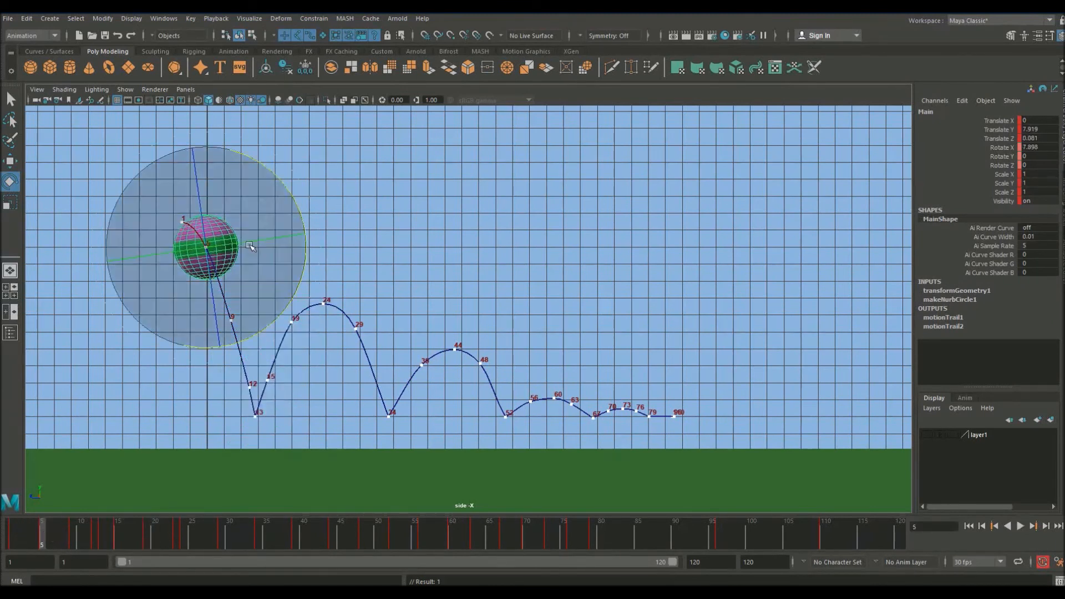
{"action": "left_click_drag", "start_coordinate": [307, 222], "coordinate": [294, 203]}
Rotate the Main control to about 22° in X at frame 32 along the second fall and key it at frame 33
{"action": "left_click_drag", "start_coordinate": [43, 534], "coordinate": [242, 541]}
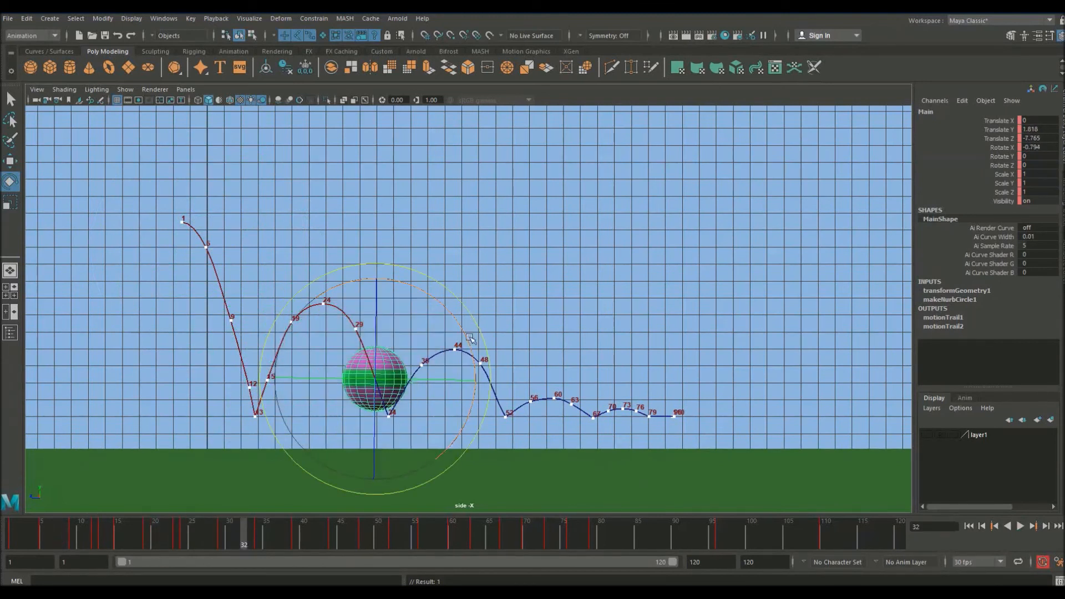
{"action": "left_click_drag", "start_coordinate": [469, 341], "coordinate": [452, 301]}
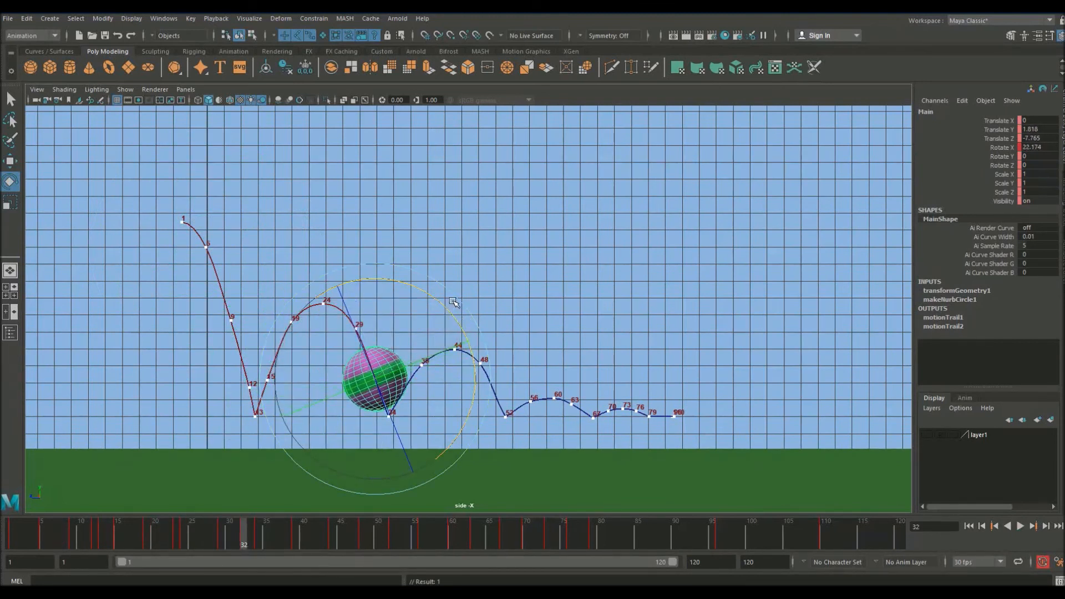
{"action": "left_click_drag", "start_coordinate": [247, 538], "coordinate": [259, 545]}
{"action": "key", "text": "s"}
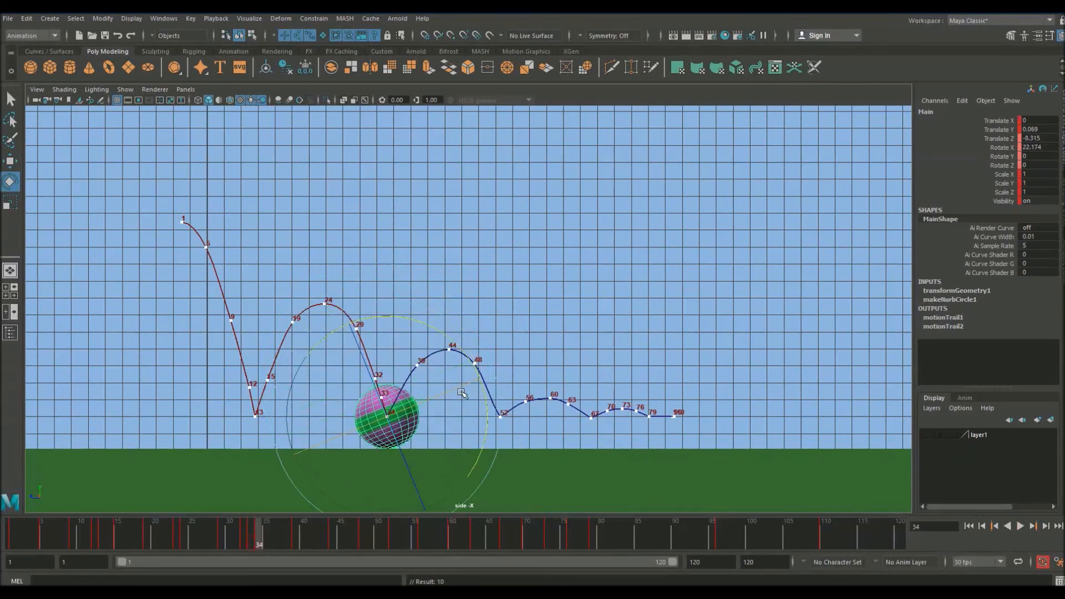
Level the Main control to about 0° in X at frame 34 and tilt it along the rising path at frame 35
{"action": "left_click_drag", "start_coordinate": [481, 378], "coordinate": [477, 417]}
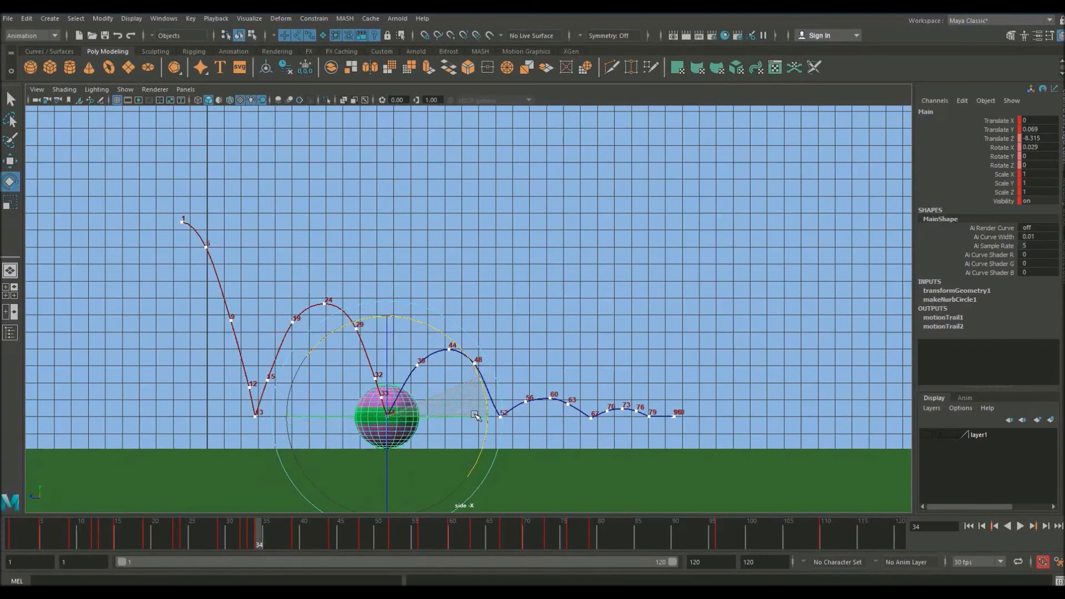
{"action": "left_click_drag", "start_coordinate": [260, 538], "coordinate": [269, 538]}
{"action": "left_click_drag", "start_coordinate": [485, 363], "coordinate": [490, 407]}
Key squash and stretch on the ball's Squash control for the second bounce, working from frame 30
{"action": "left_click_drag", "start_coordinate": [189, 534], "coordinate": [229, 535]}
{"action": "key", "text": "w"}
{"action": "left_click", "coordinate": [410, 320]}
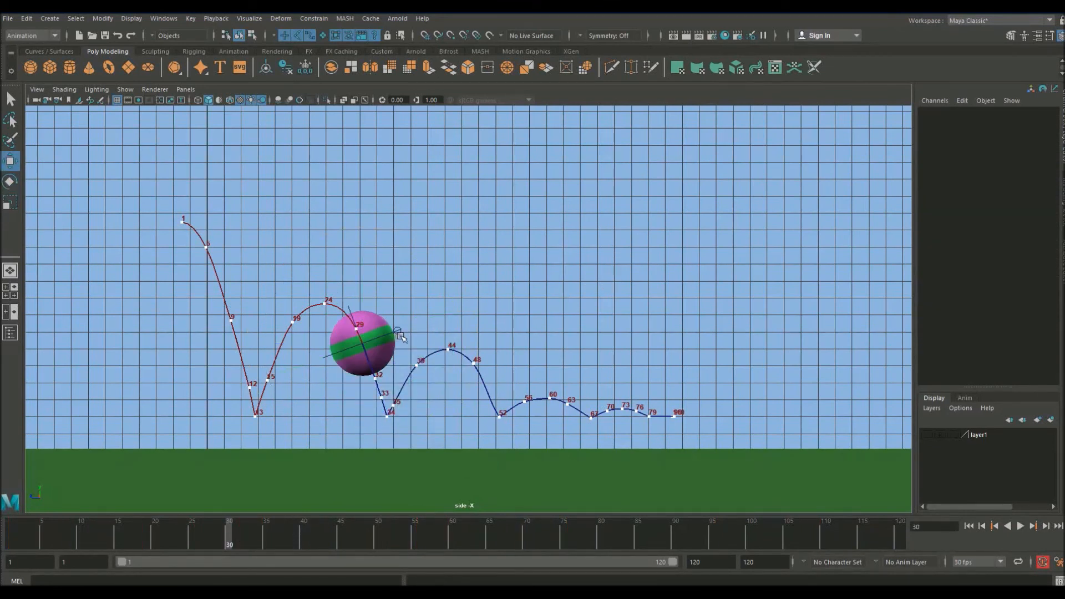
{"action": "left_click", "coordinate": [398, 332]}
Key the squash, stretch and path-aligned Main rotation around the third bounce at frame 52, and deselect the controls
{"action": "left_click_drag", "start_coordinate": [240, 527], "coordinate": [445, 534]}
{"action": "left_click", "coordinate": [445, 385]}
{"action": "left_click", "coordinate": [413, 383]}
{"action": "left_click", "coordinate": [447, 391]}
{"action": "key", "text": "e"}
{"action": "key", "text": "w"}
{"action": "left_click", "coordinate": [536, 309]}
{"action": "left_click_drag", "start_coordinate": [464, 323], "coordinate": [588, 444]}
{"action": "left_click", "coordinate": [592, 272]}
Play the animation from frame 1 and scrub it to review the squash and stretch
{"action": "left_click", "coordinate": [969, 526]}
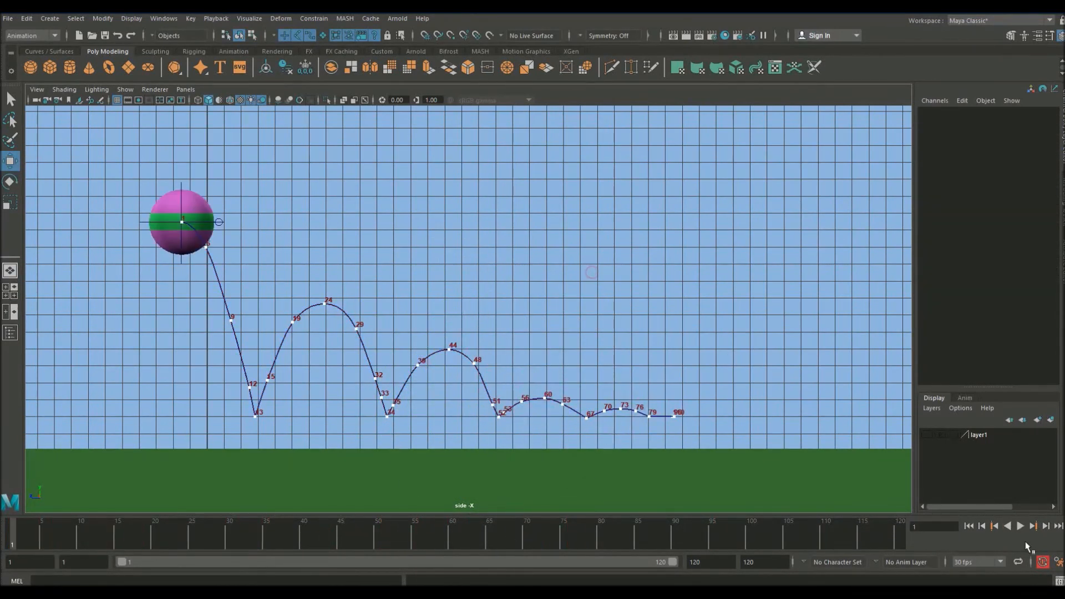
{"action": "left_click", "coordinate": [1021, 527]}
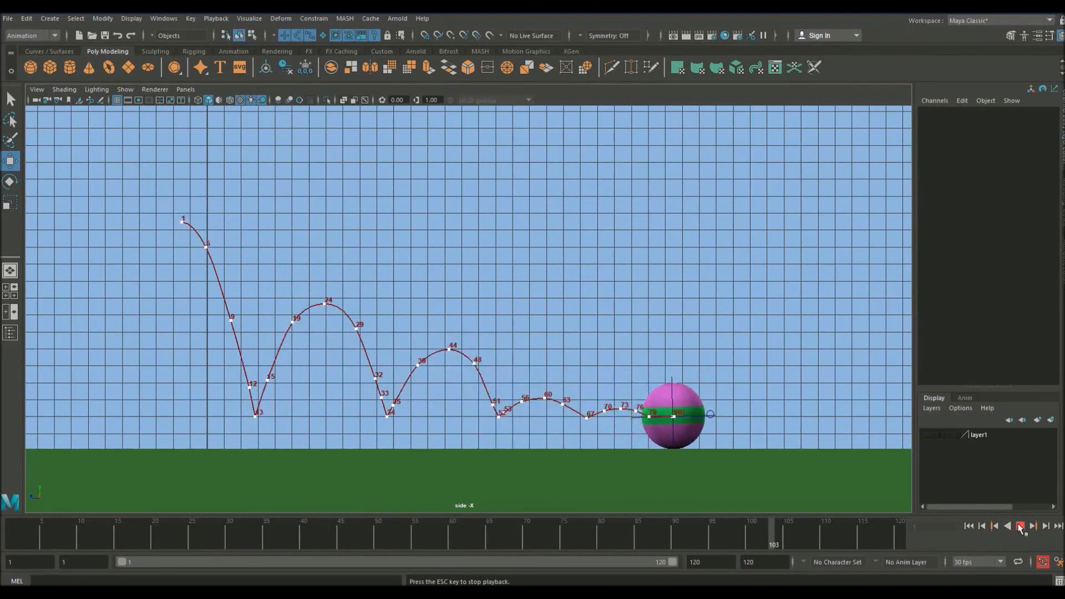
{"action": "left_click", "coordinate": [1020, 526]}
{"action": "left_click_drag", "start_coordinate": [131, 533], "coordinate": [67, 544]}
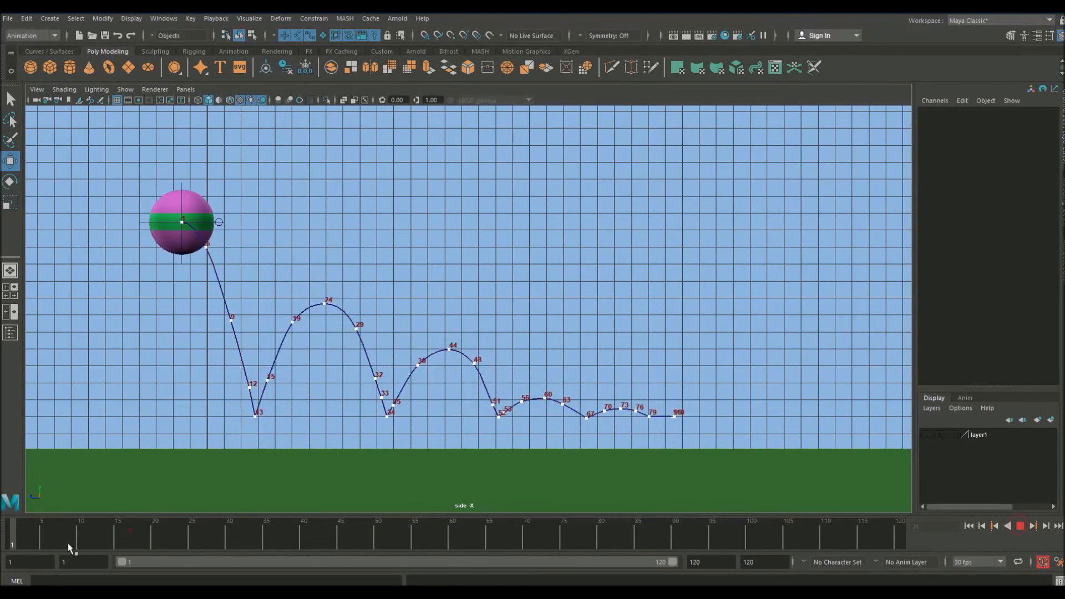
Key the Rotate control at frame 12 and spin it to about -161° in X at frame 21
{"action": "left_click", "coordinate": [183, 183]}
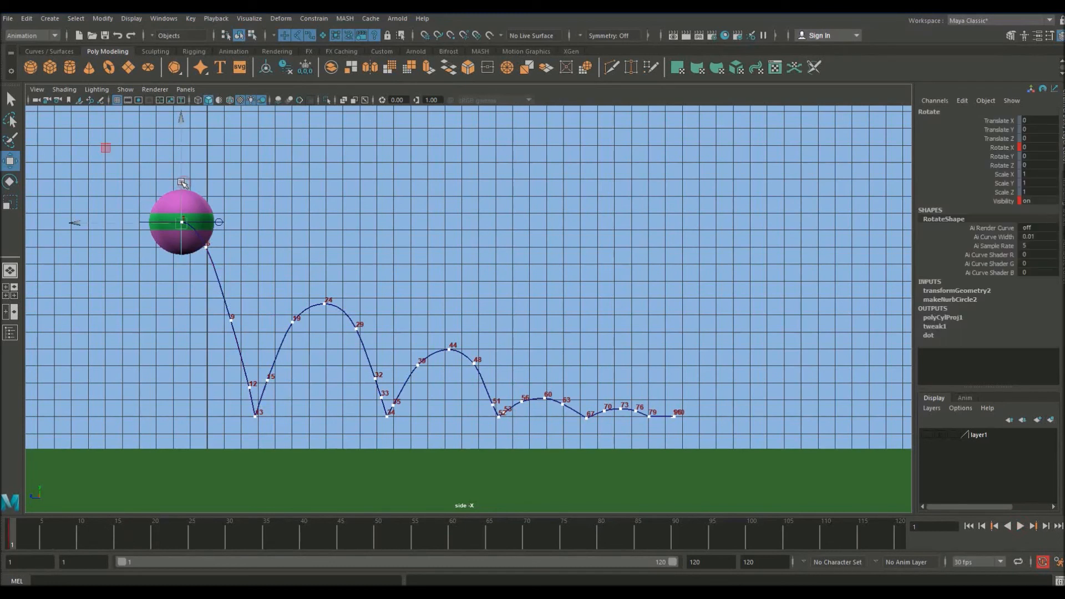
{"action": "key", "text": "alt+v"}
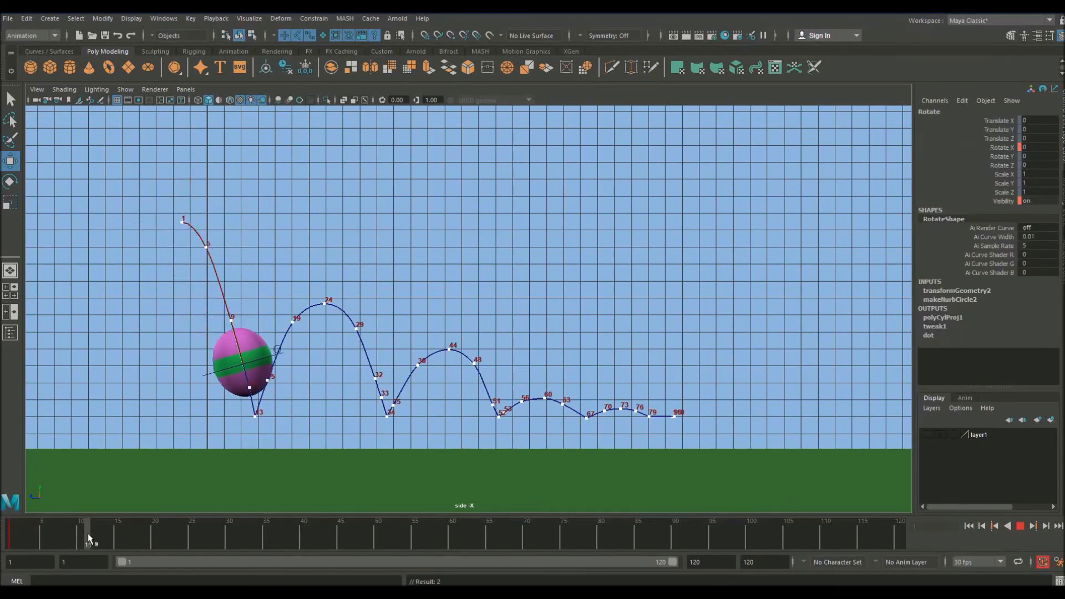
{"action": "left_click", "coordinate": [95, 535]}
{"action": "key", "text": "e"}
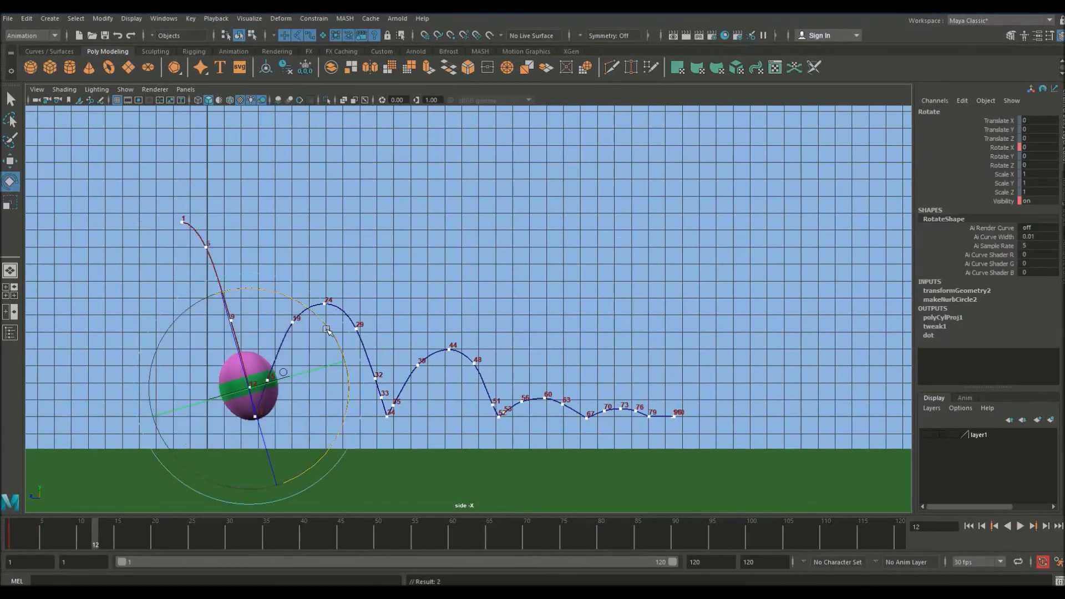
{"action": "left_click_drag", "start_coordinate": [45, 530], "coordinate": [159, 536]}
{"action": "left_click_drag", "start_coordinate": [399, 268], "coordinate": [392, 363]}
Spin the Rotate control to about -262° in X at frame 28 and key further spin at frame 34
{"action": "left_click_drag", "start_coordinate": [65, 529], "coordinate": [215, 547]}
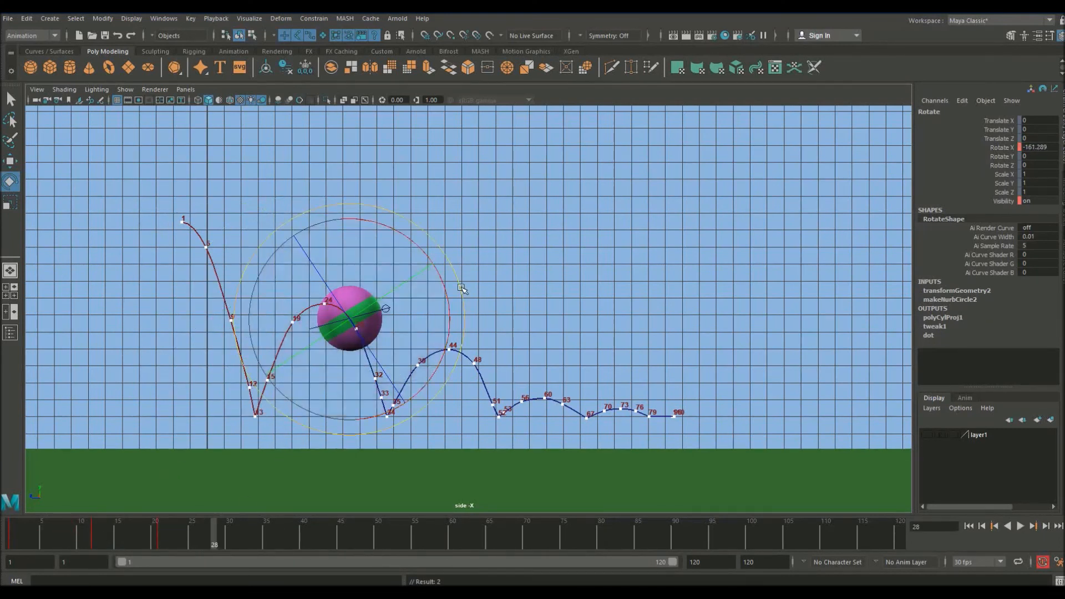
{"action": "key", "text": "s"}
{"action": "left_click_drag", "start_coordinate": [119, 541], "coordinate": [259, 546]}
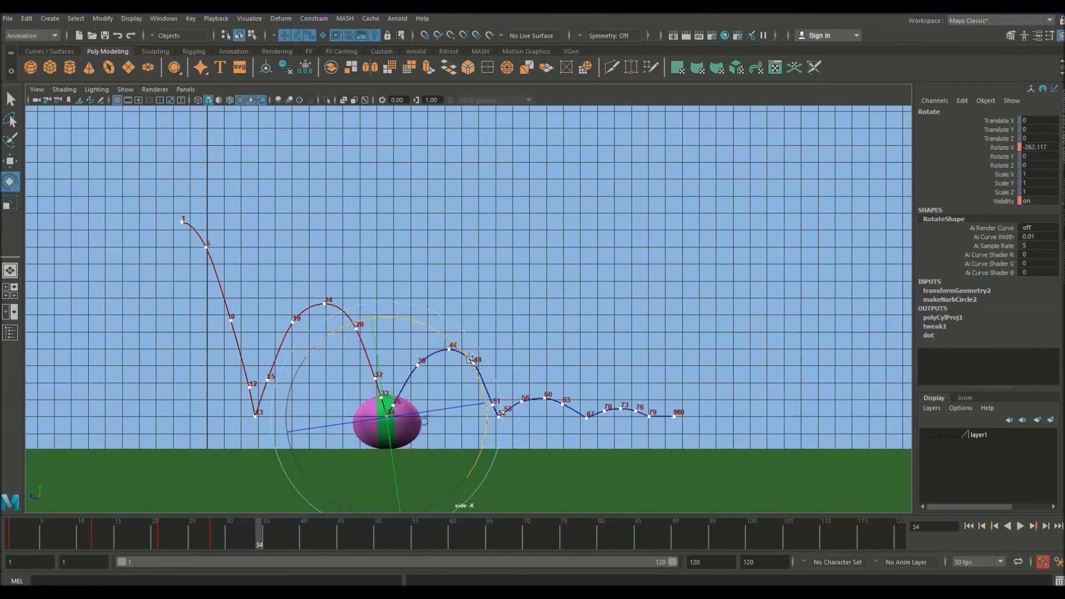
{"action": "left_click_drag", "start_coordinate": [458, 460], "coordinate": [459, 460]}
{"action": "key", "text": "s"}
Spin the Rotate control to about -402° in X at frame 43 and key further spin at frame 51
{"action": "left_click_drag", "start_coordinate": [194, 541], "coordinate": [326, 548]}
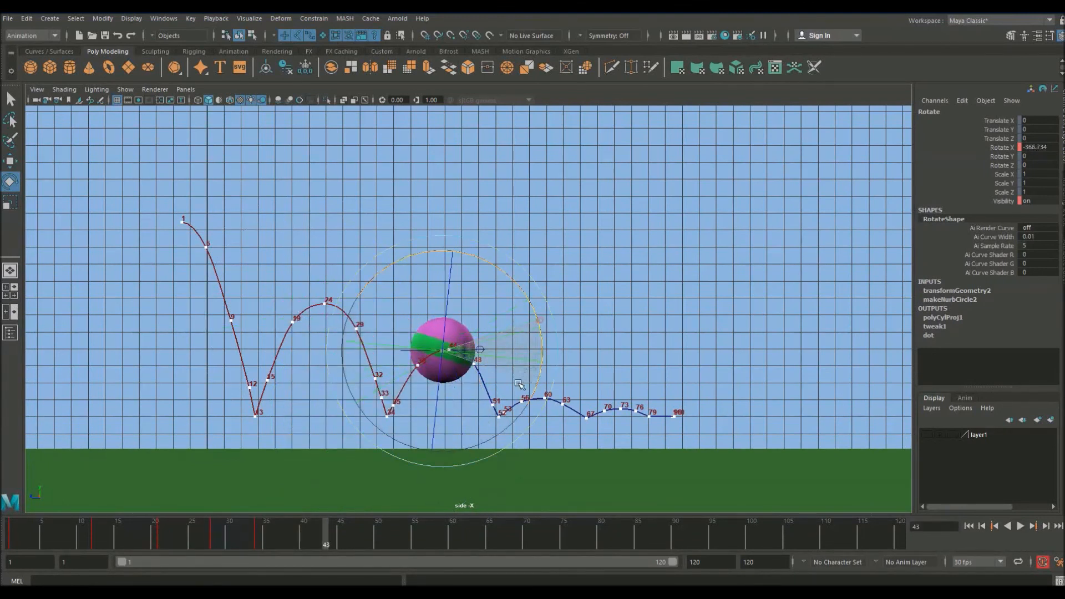
{"action": "left_click_drag", "start_coordinate": [475, 411], "coordinate": [475, 410]}
{"action": "key", "text": "s"}
{"action": "left_click_drag", "start_coordinate": [248, 534], "coordinate": [371, 555]}
{"action": "key", "text": "alt+v"}
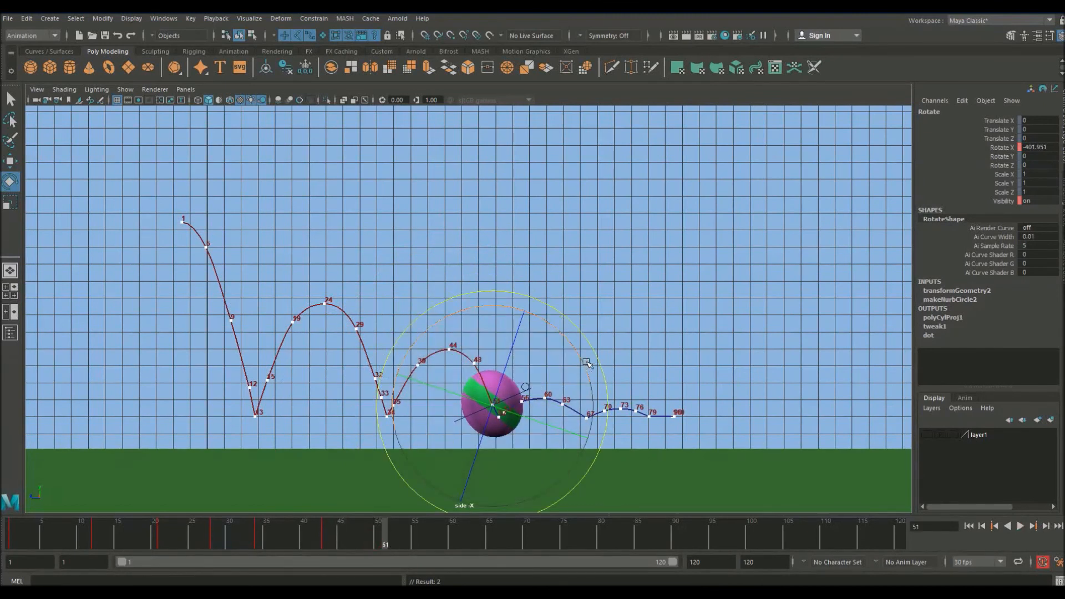
{"action": "key", "text": "s"}
Spin the Rotate control to about -552° in X at frame 57 and about -690° at frame 93
{"action": "left_click_drag", "start_coordinate": [386, 534], "coordinate": [430, 530]}
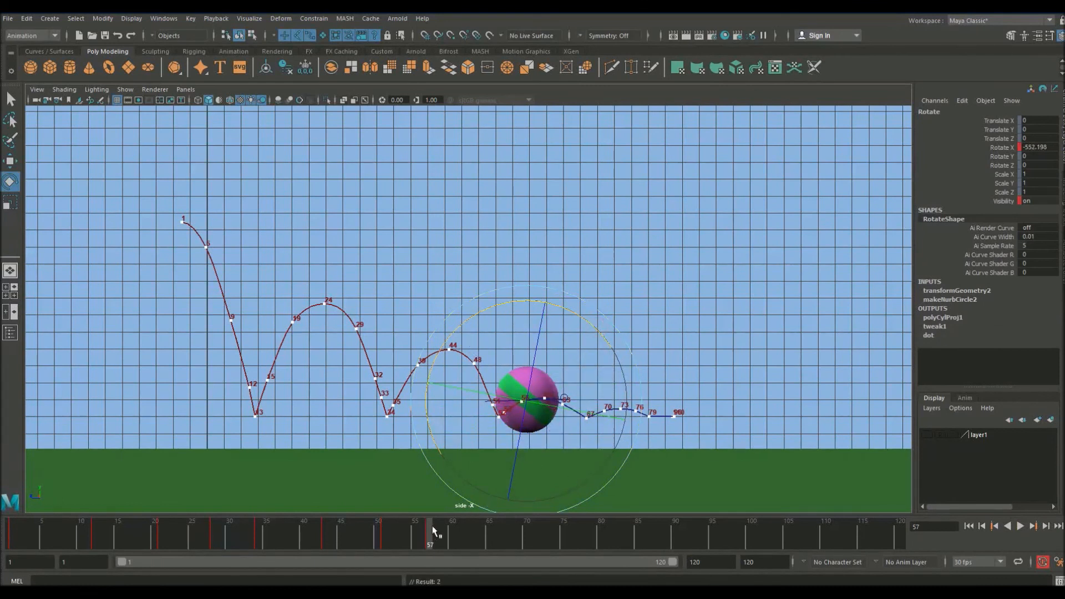
{"action": "key", "text": "alt+v"}
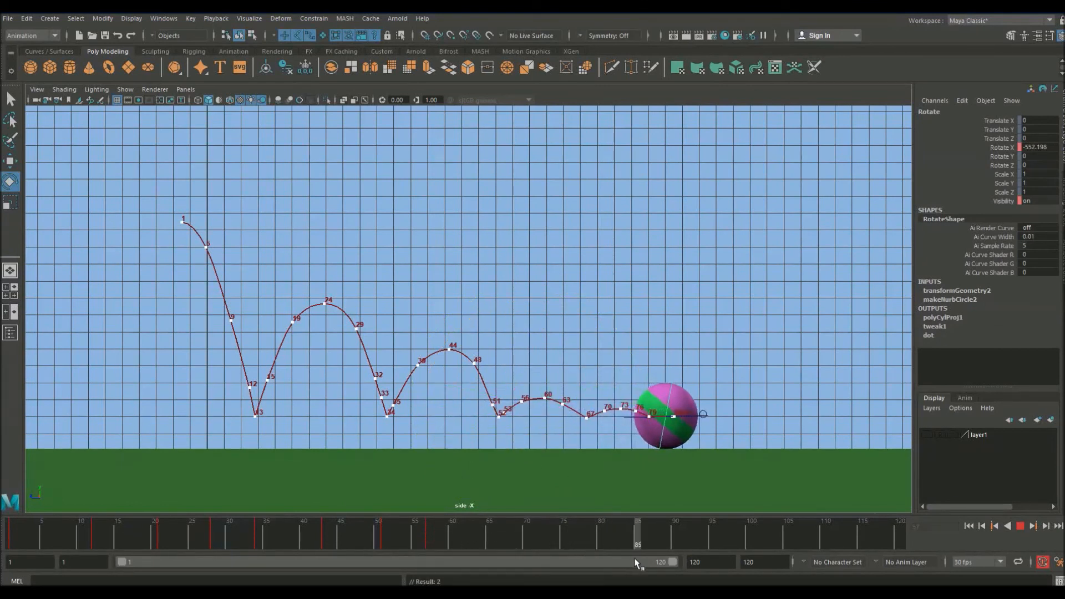
{"action": "left_click", "coordinate": [698, 548]}
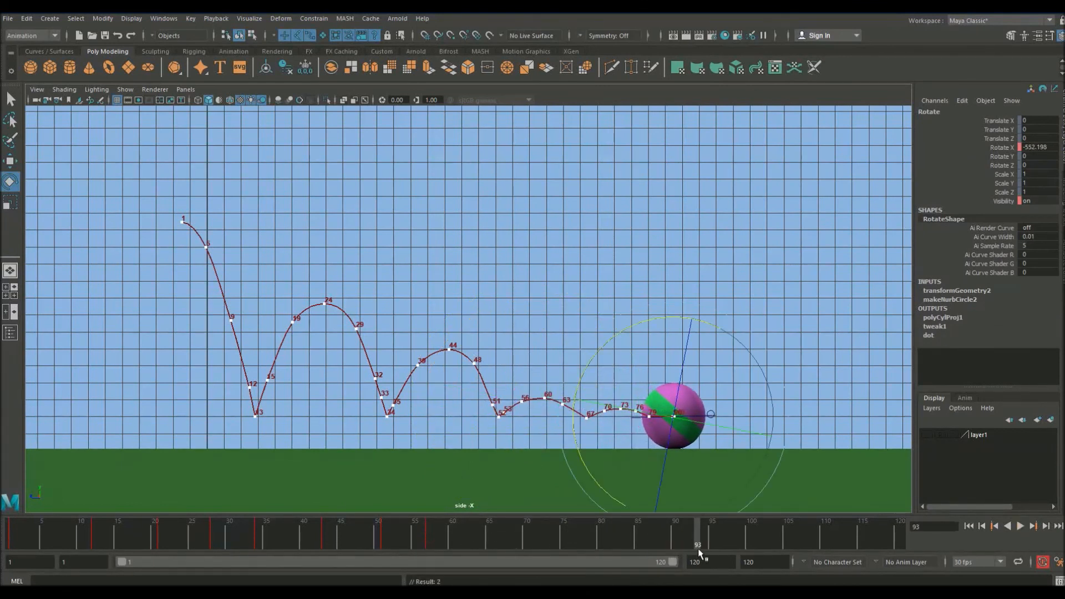
{"action": "left_click_drag", "start_coordinate": [711, 358], "coordinate": [729, 464]}
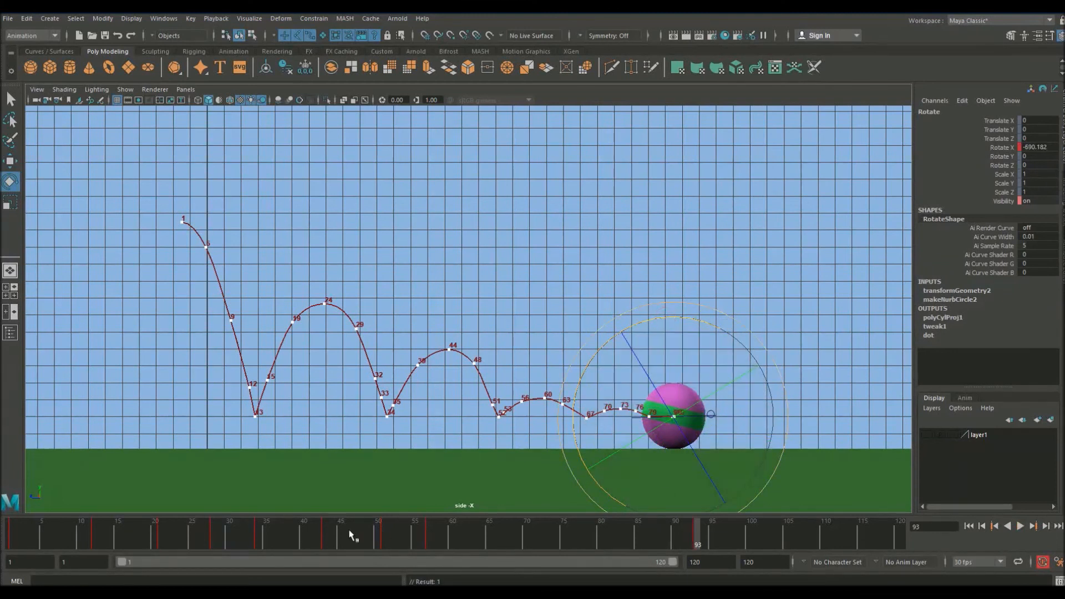
Scrub through the ball's spin and adjust the Rotate control to about -427° in X at frame 43
{"action": "left_click", "coordinate": [349, 531]}
{"action": "key", "text": "alt+v"}
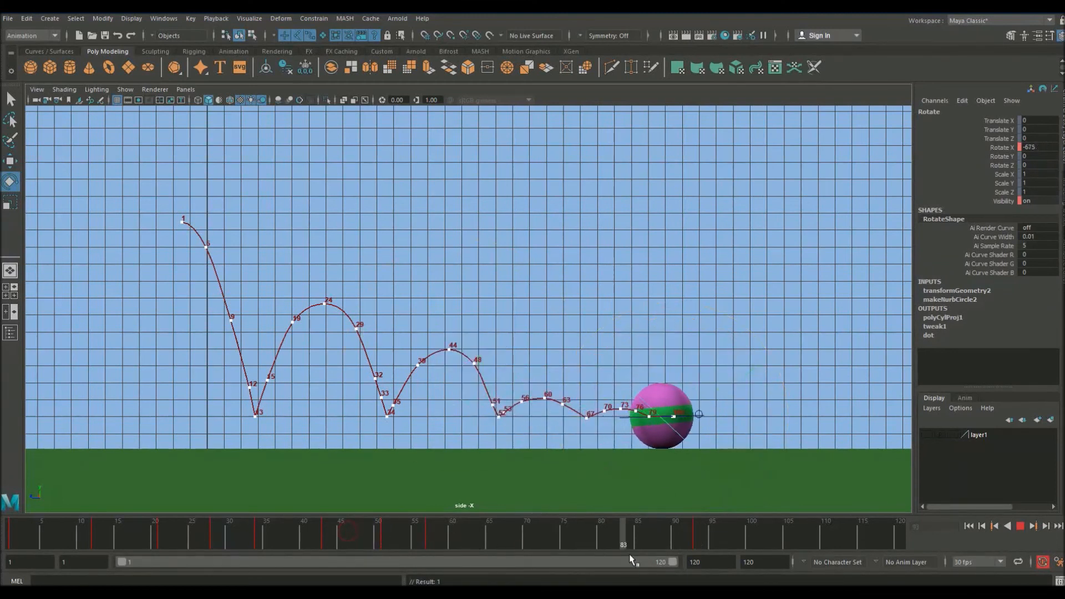
{"action": "mouse_move", "coordinate": [632, 560]}
{"action": "left_mouse_down"}
{"action": "mouse_move", "coordinate": [95, 554]}
{"action": "mouse_move", "coordinate": [451, 558]}
{"action": "mouse_move", "coordinate": [318, 555]}
{"action": "mouse_move", "coordinate": [335, 560]}
{"action": "left_mouse_up"}
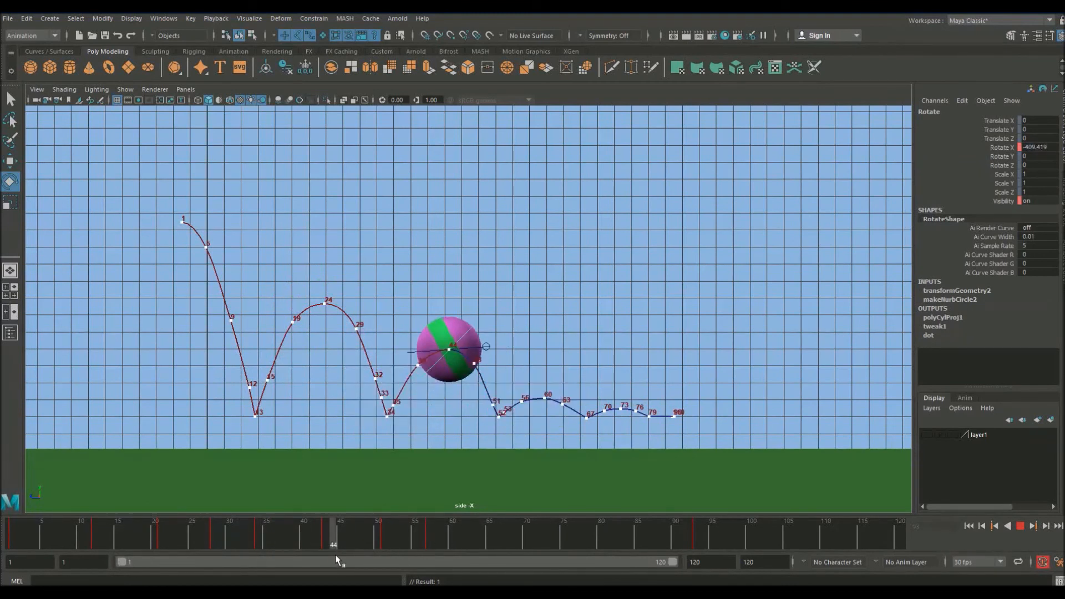
{"action": "left_click", "coordinate": [318, 531]}
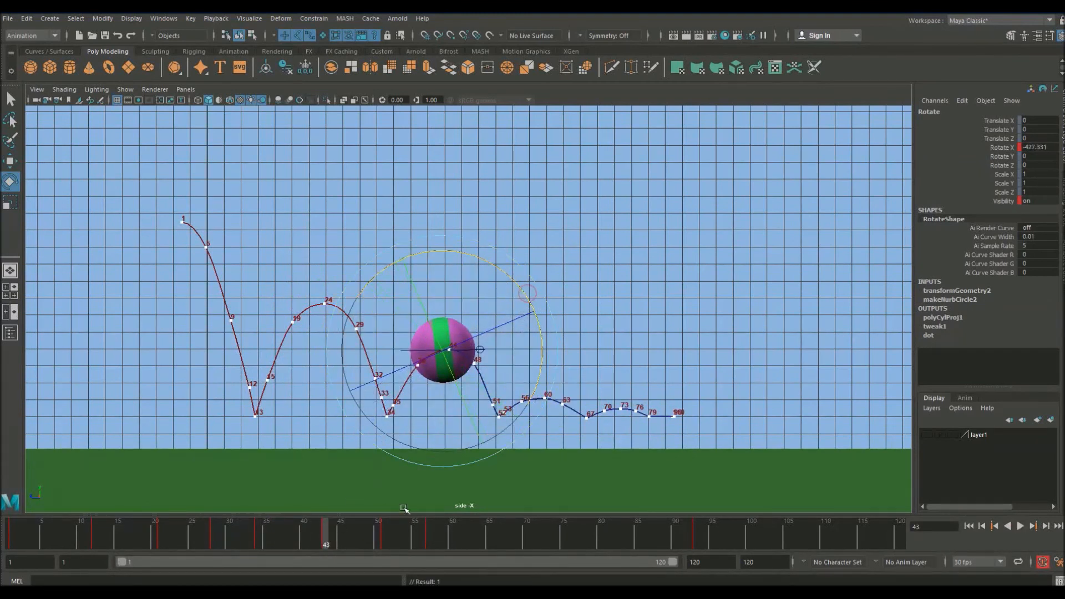
{"action": "left_click_drag", "start_coordinate": [328, 535], "coordinate": [394, 536]}
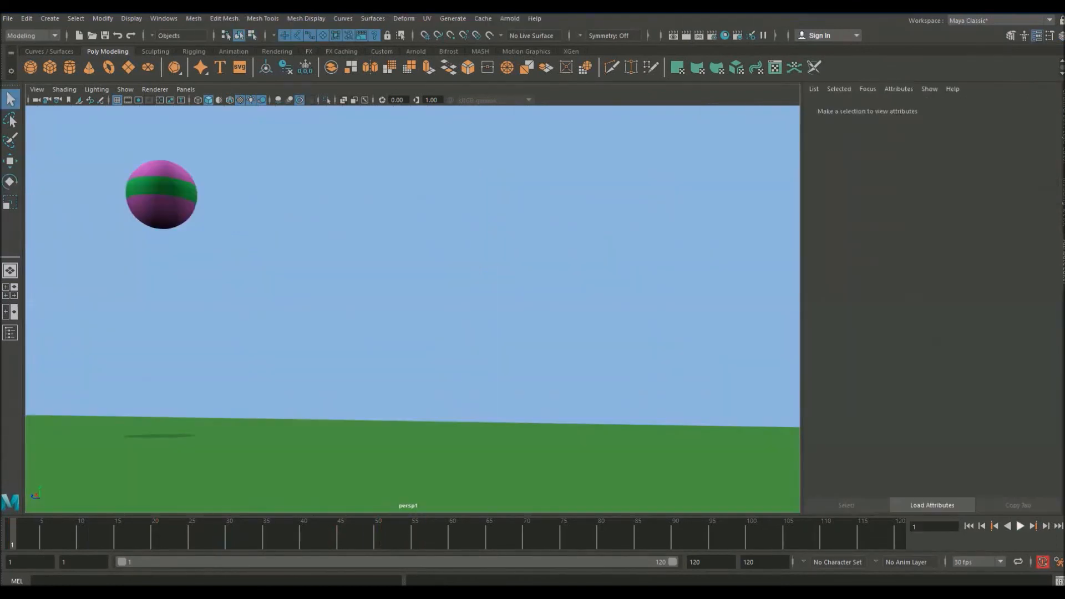
Play the bouncing ball animation in the perspective view
{"action": "left_click", "coordinate": [1020, 526]}
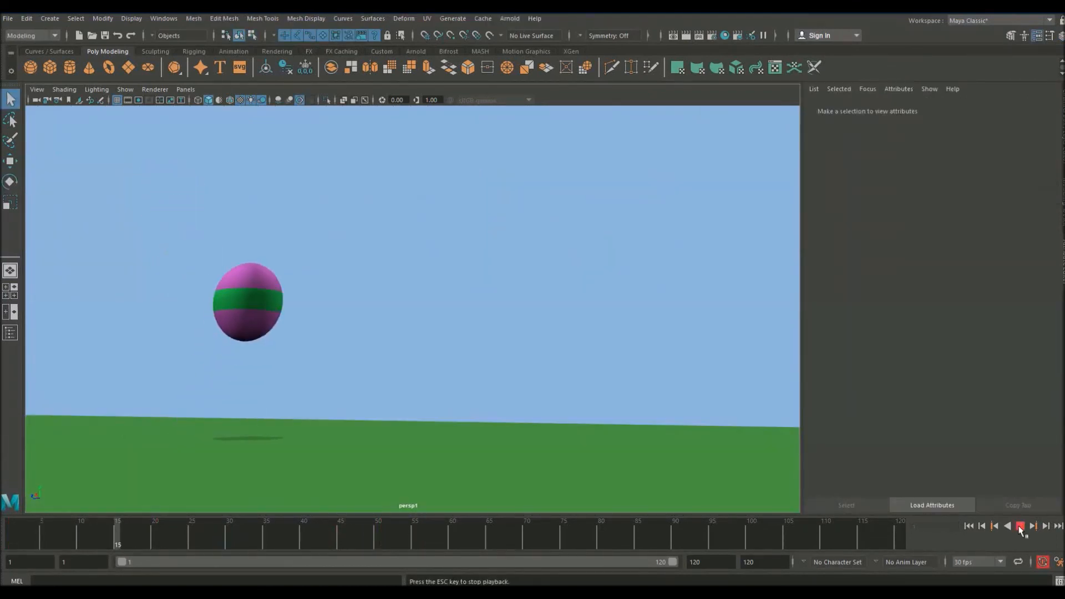